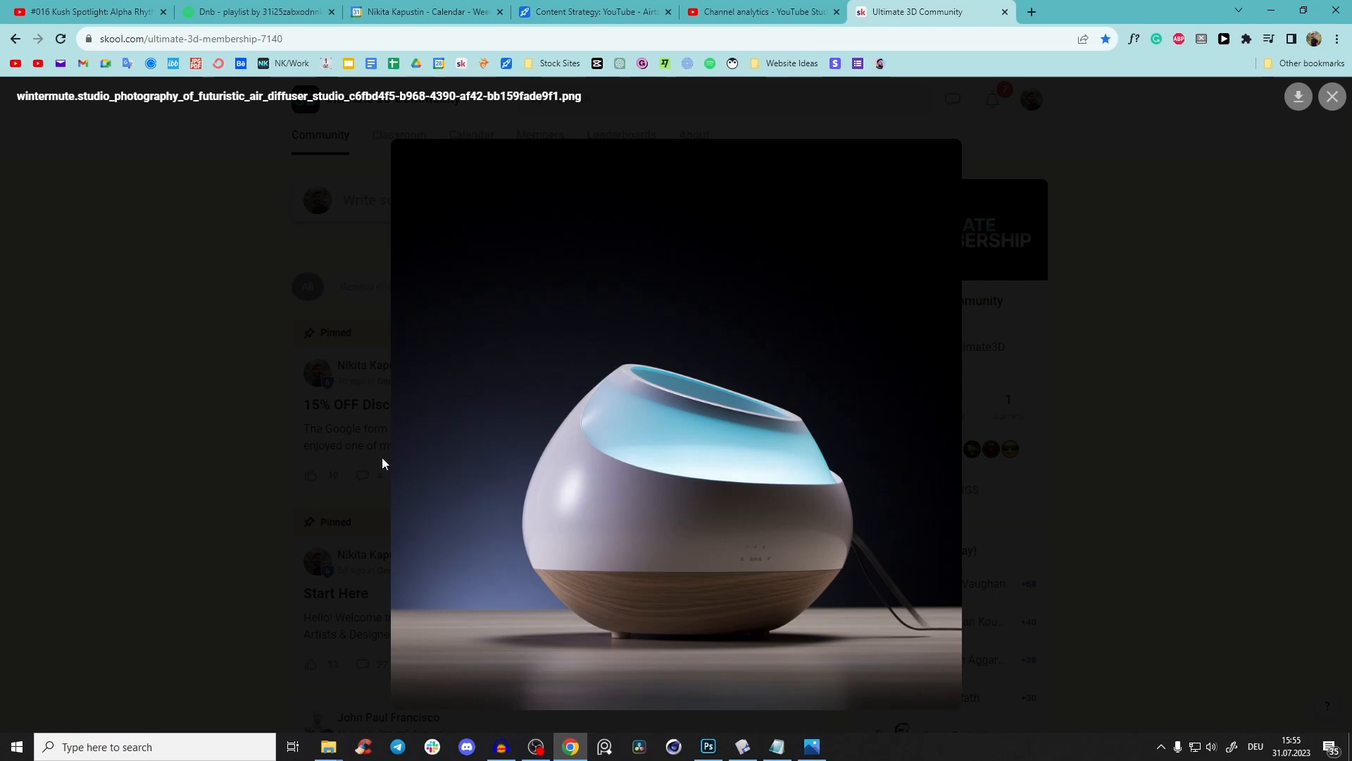
- Switch to Plasticity, start a new scene, and import the air diffuser photo as a reference image in the front view
left_click(1225, 132)
scroll(893, 415, "up", 3)
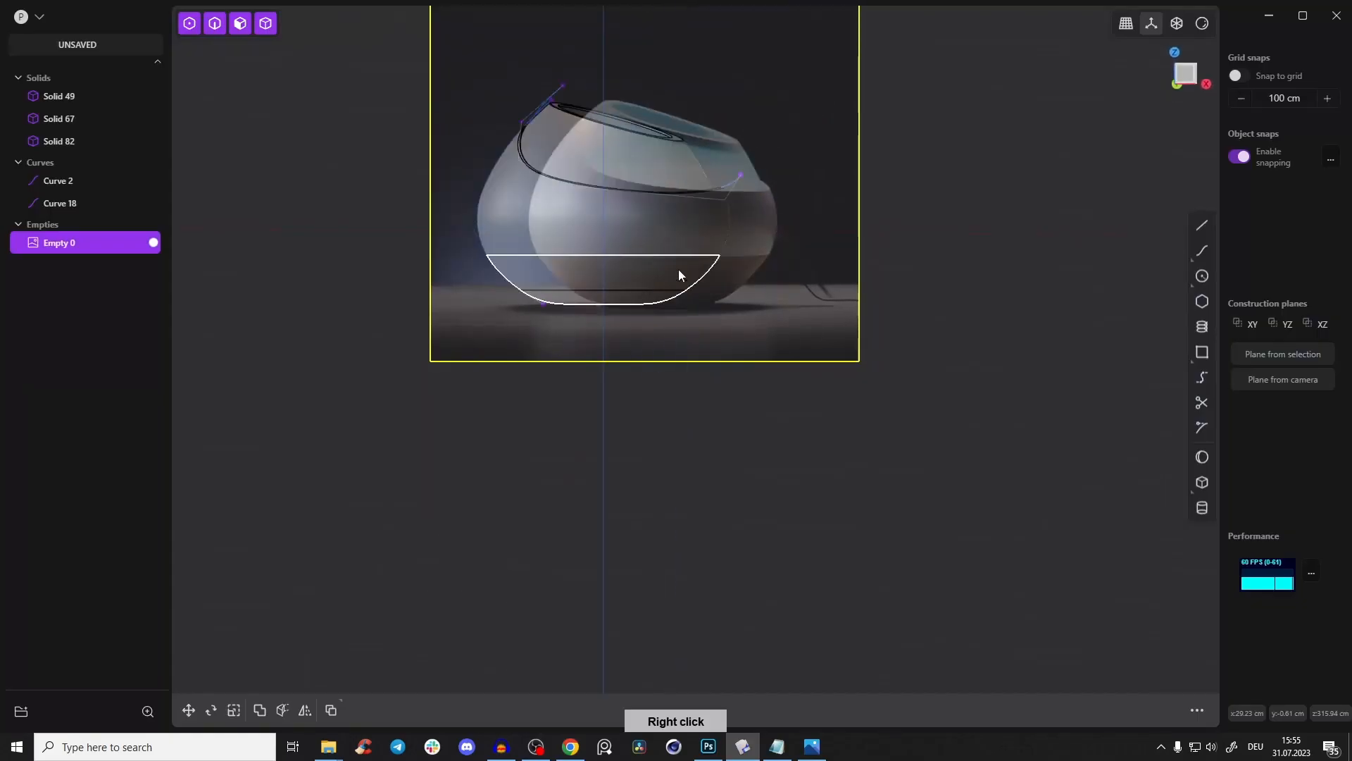
right_click_drag(678, 269, 219, 133)
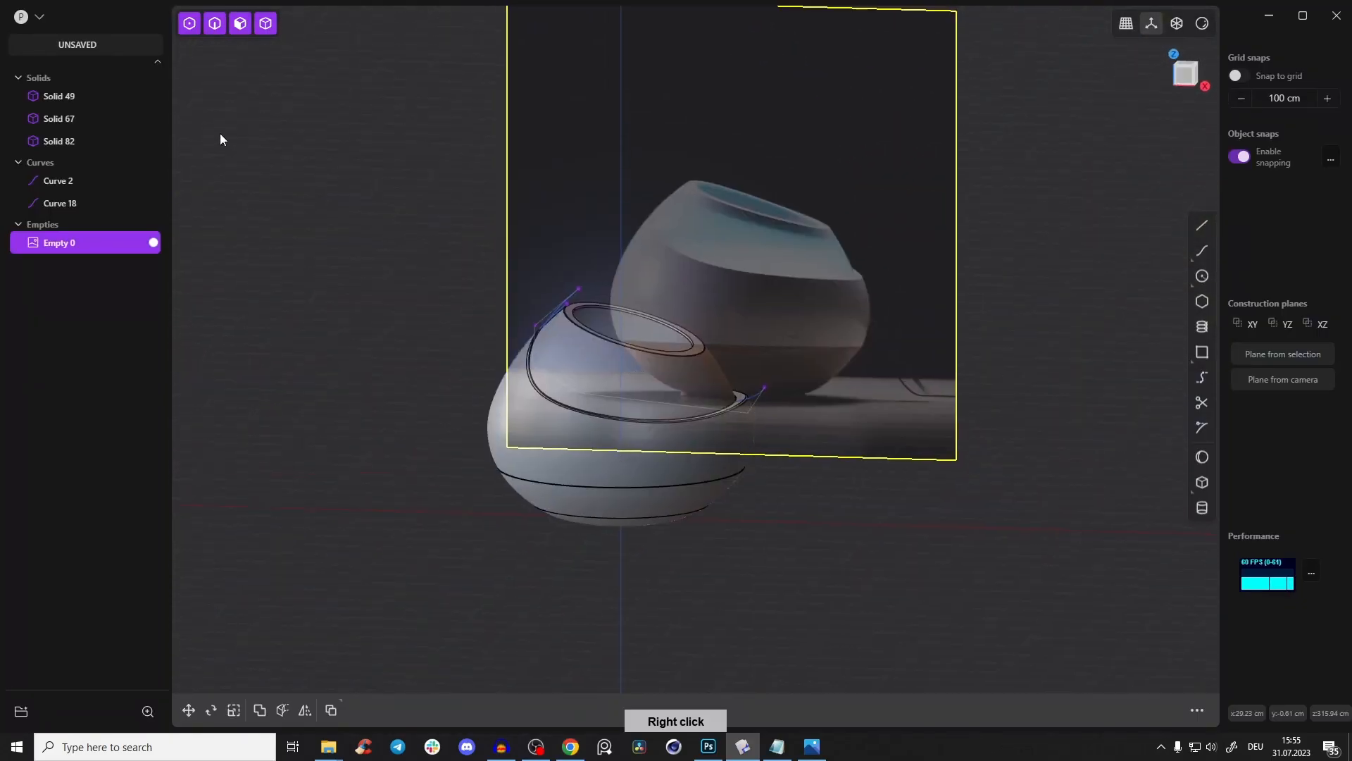
left_click(29, 16)
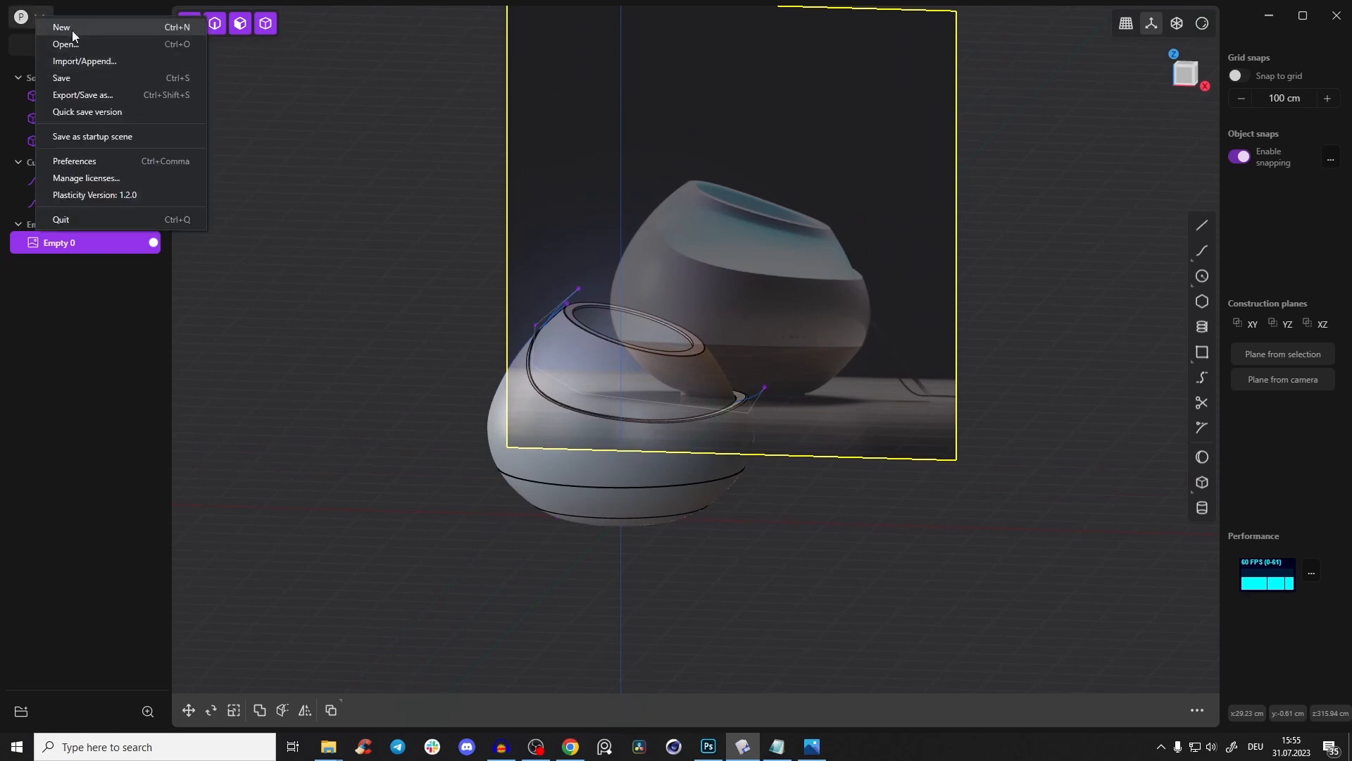
left_click(71, 32)
double_click(806, 299)
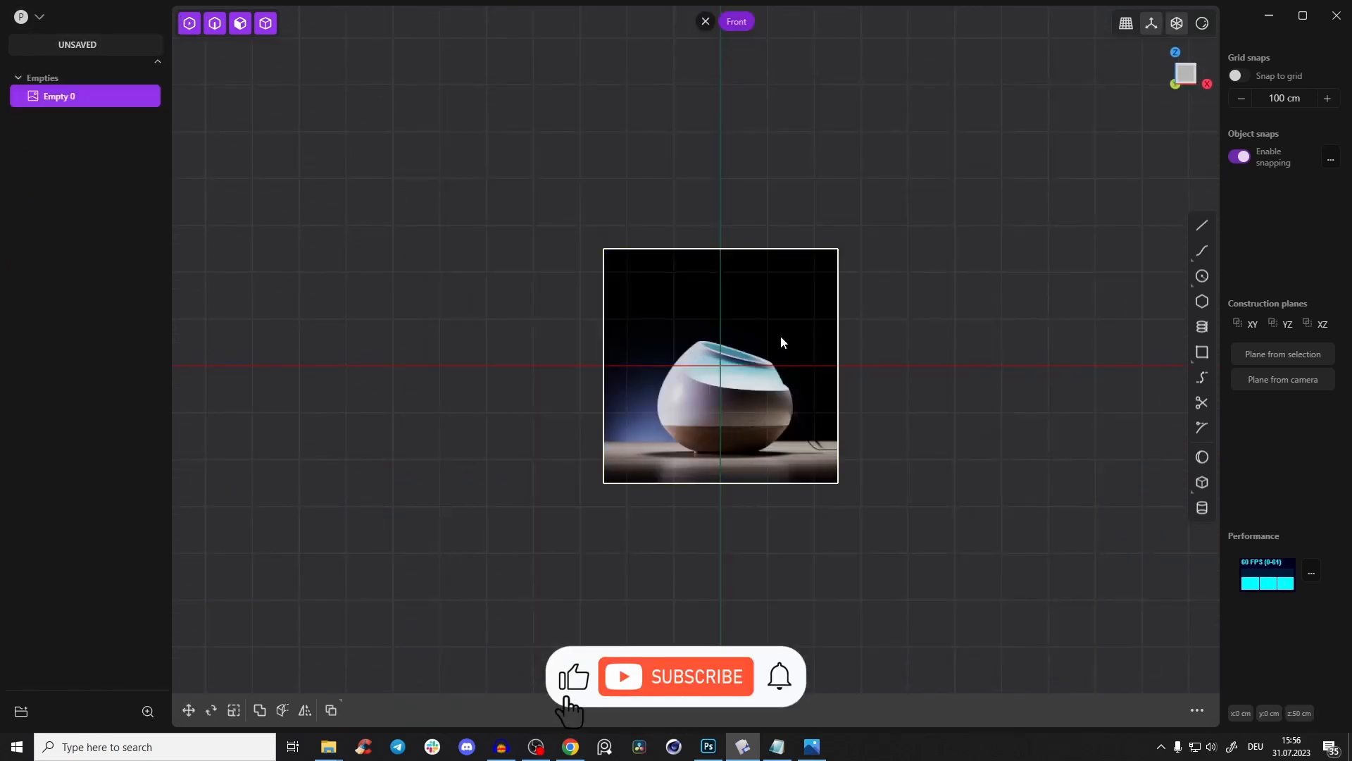
- Scale the reference image uniformly by about 2.67 and move it up so the diffuser's base sits on the ground axis
key("s")
left_click(838, 352)
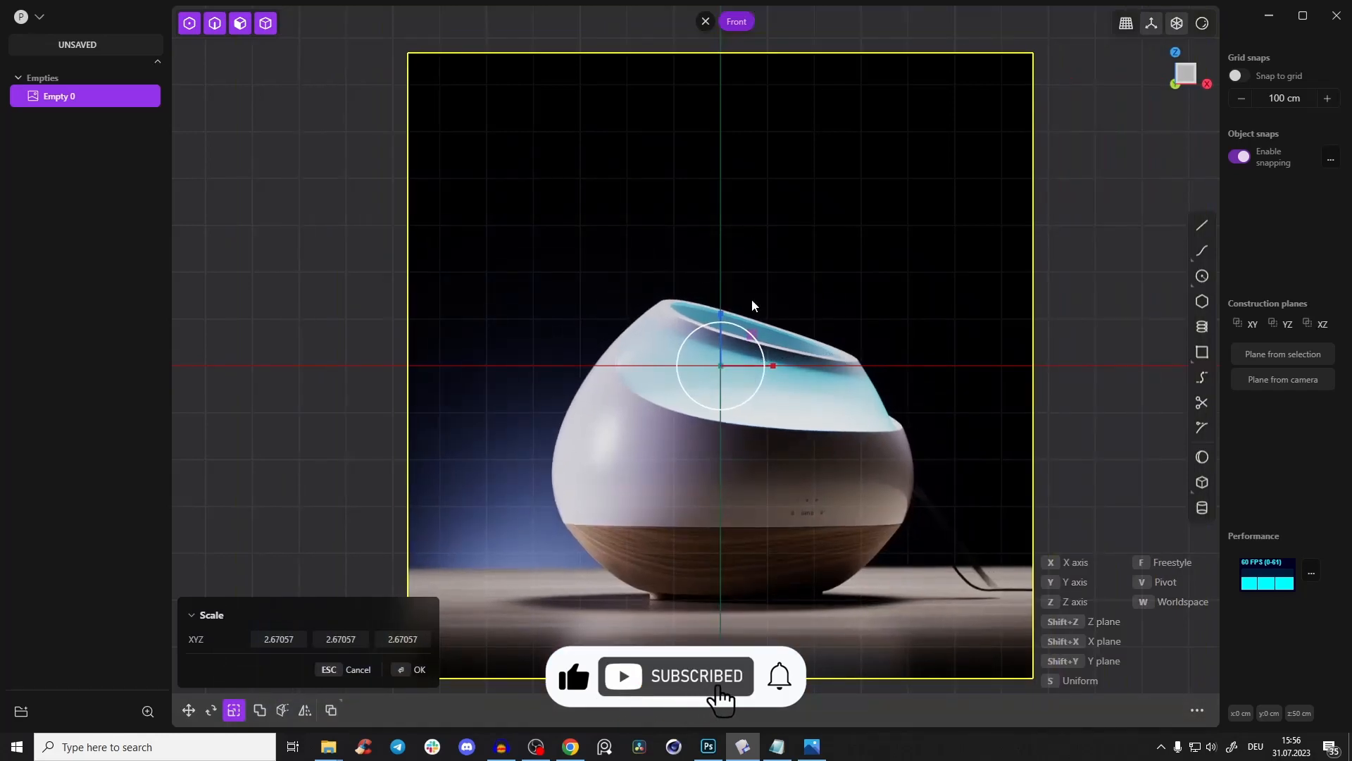
key("g")
left_click_drag(721, 314, 721, 81)
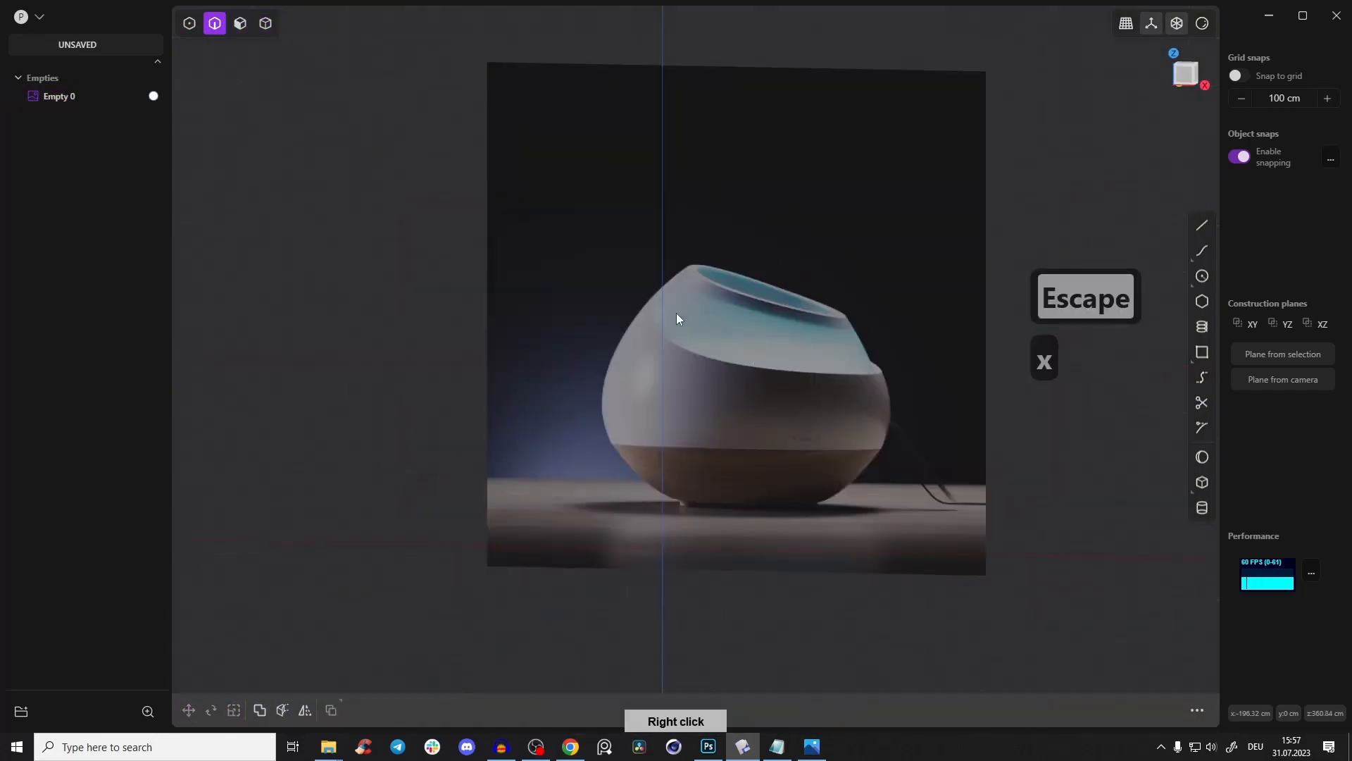
- Select the reference image and open its material settings to check the depth, opacity and culling options
right_click_drag(676, 313, 890, 273)
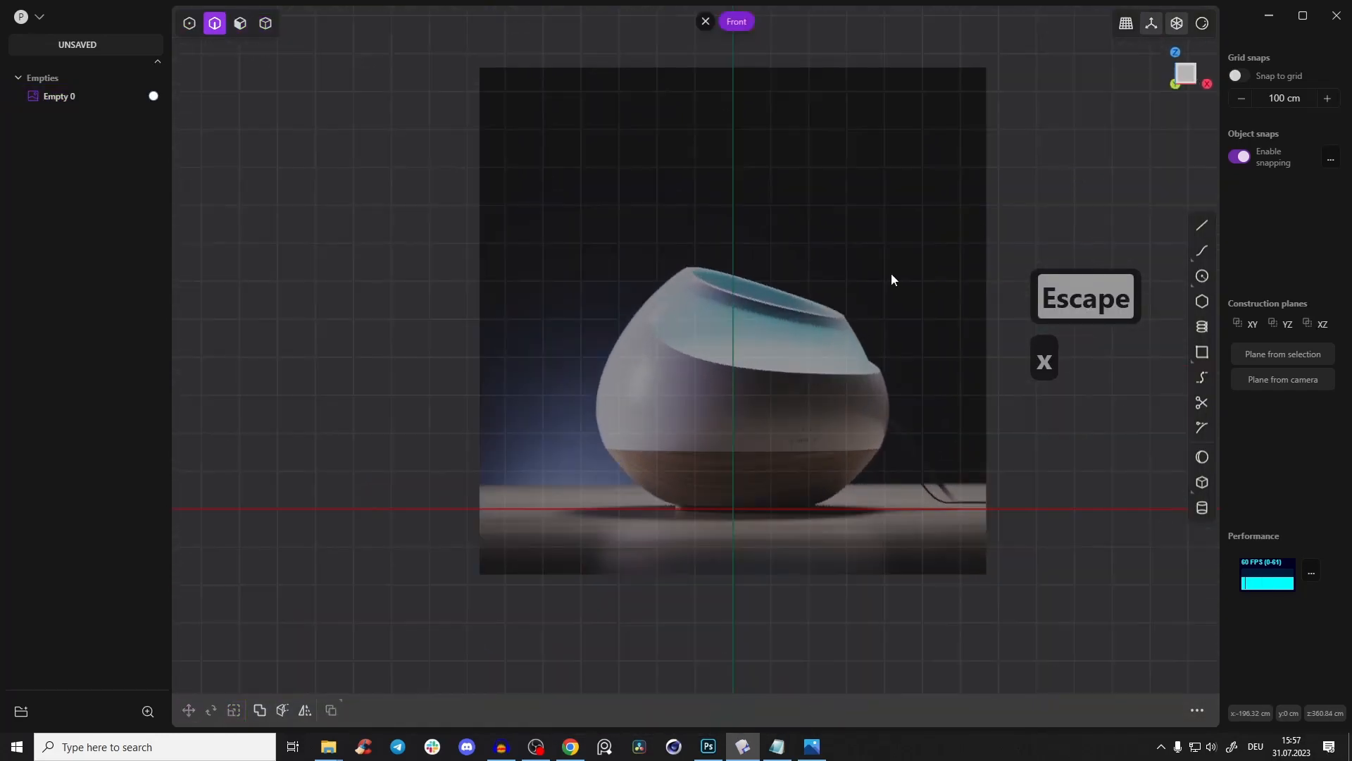
scroll(730, 397, "down", 2)
scroll(711, 318, "up", 3)
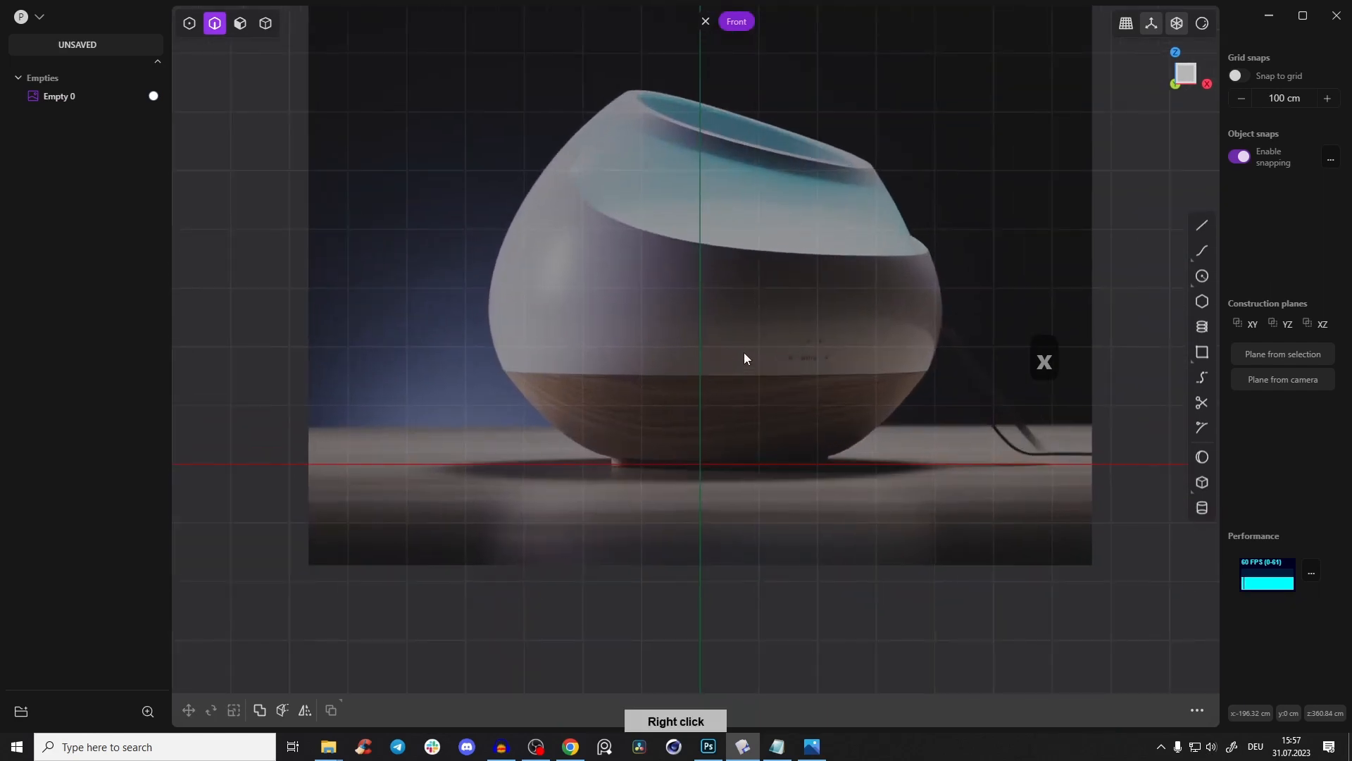
key("Tab")
key("m")
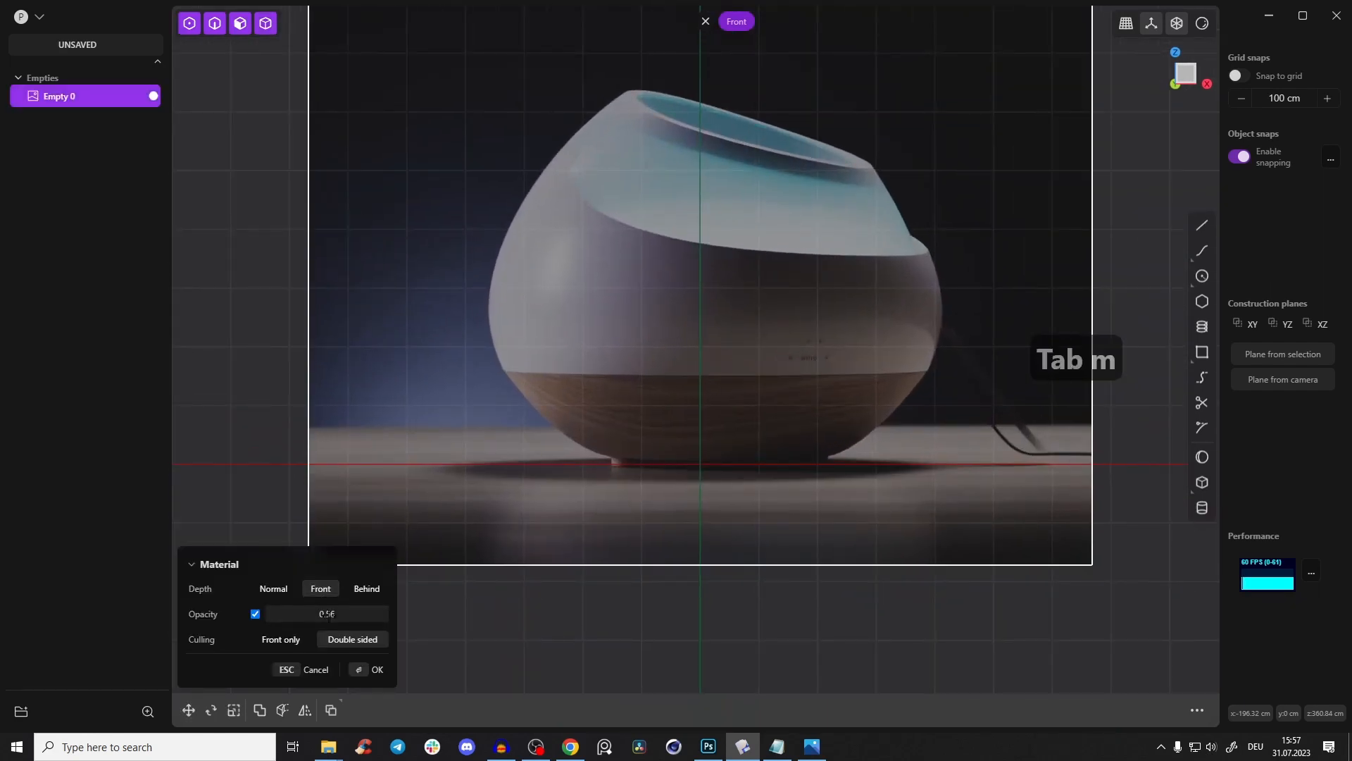
right_click_drag(731, 391, 730, 459)
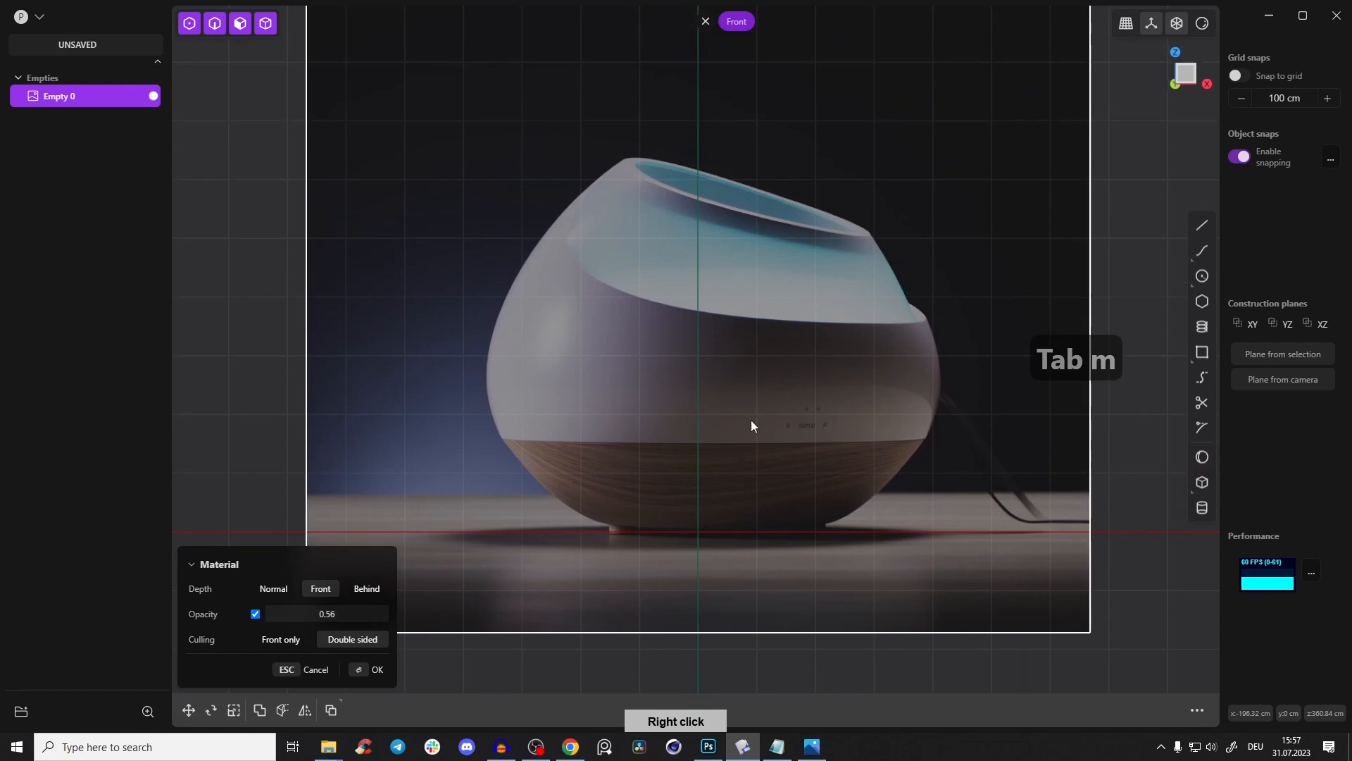
- Move the reference image by -29.644 cm in X and -2.646 cm in Z to align the diffuser with the vertical and ground axes
key("g")
left_click_drag(743, 239, 734, 258)
scroll(678, 568, "up", 2)
right_click_drag(678, 567, 669, 596)
left_click_drag(739, 164, 671, 159)
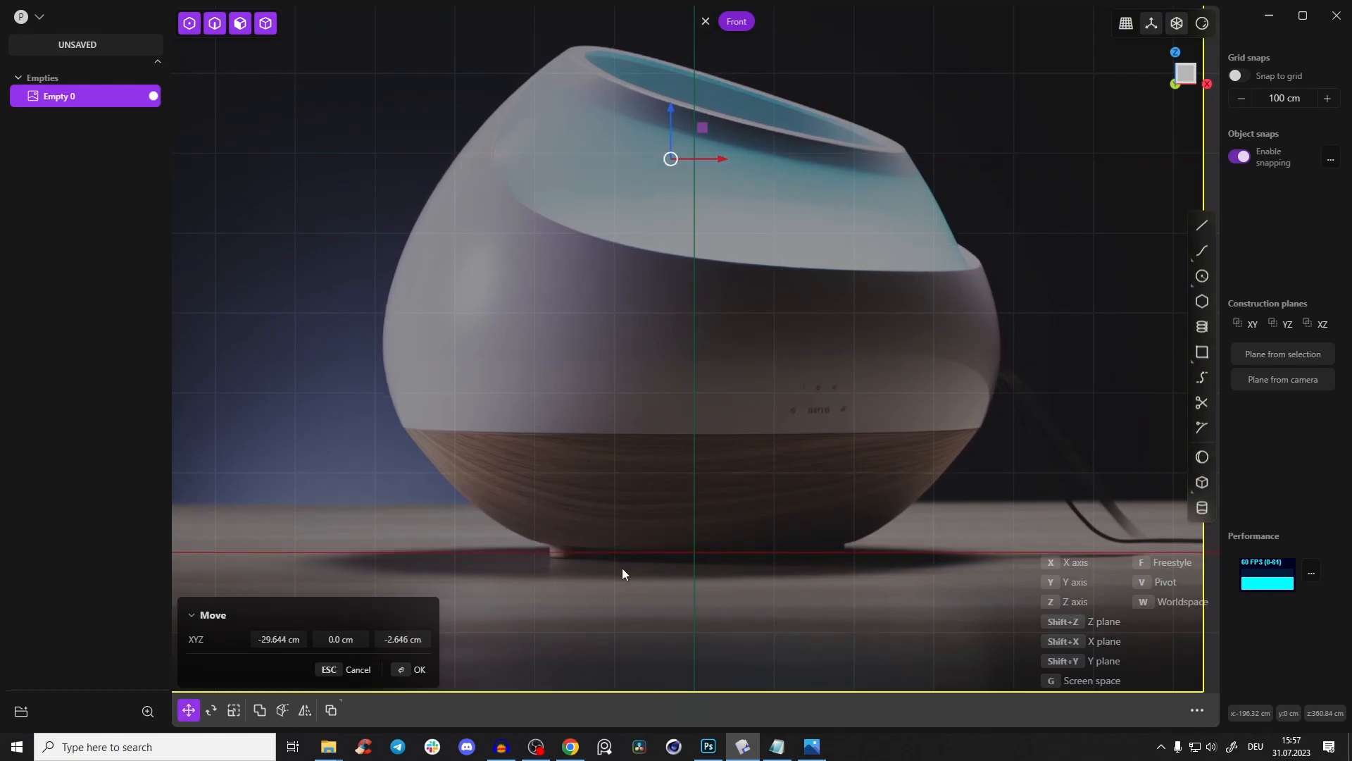
left_click(416, 670)
- Review the image alignment, then read the community message in Chrome about modelling the diffuser and return to Plasticity
right_click_drag(704, 324, 749, 365)
scroll(705, 377, "down", 3)
scroll(698, 407, "up", 2)
scroll(698, 407, "up", 2)
scroll(750, 366, "down", 3)
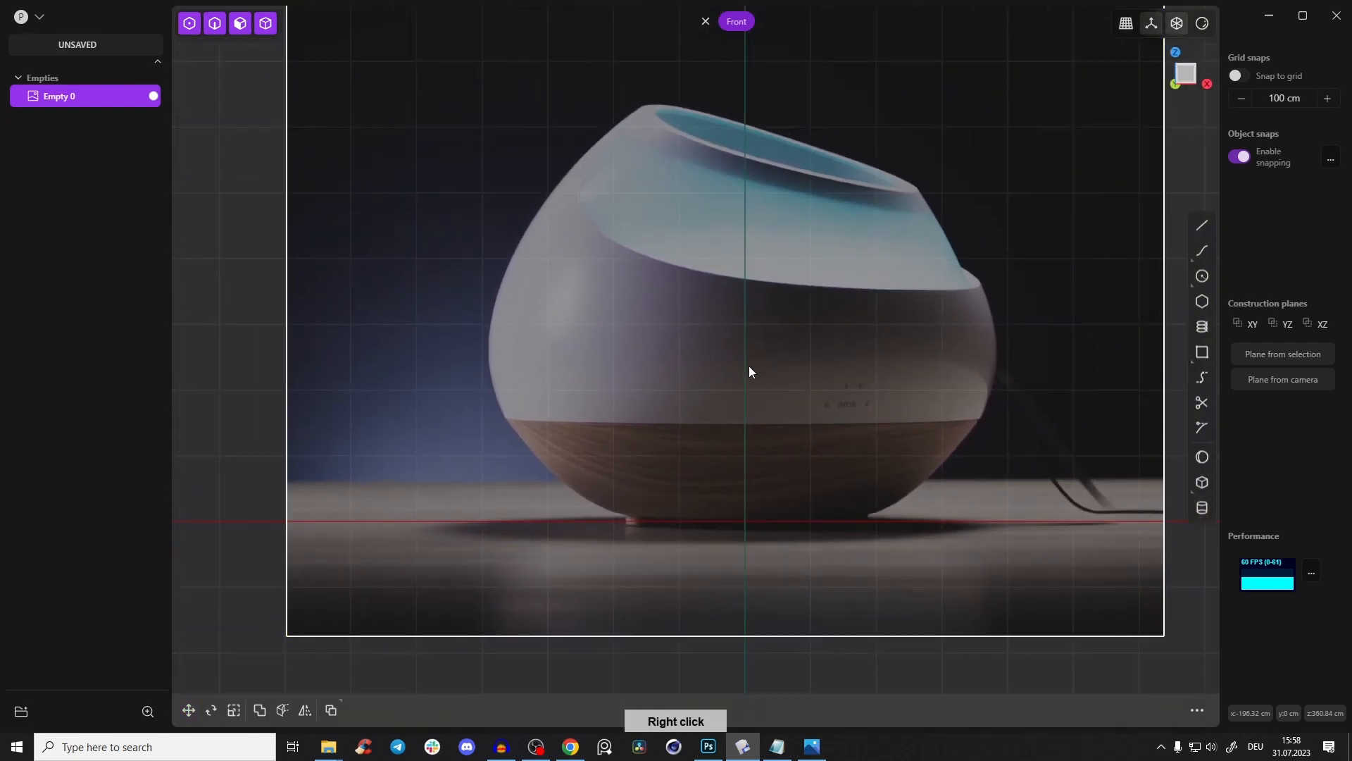
left_click(569, 748)
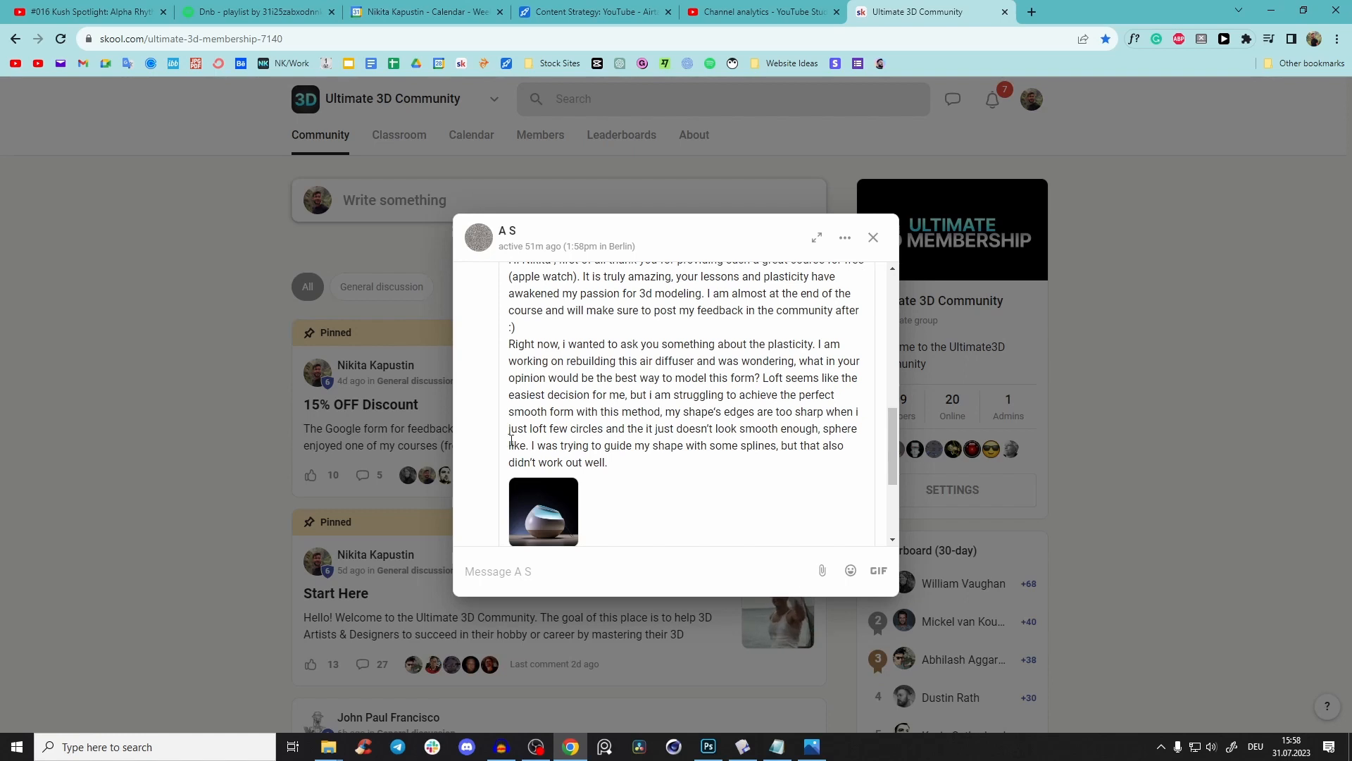
left_click(1270, 10)
right_click_drag(739, 292, 730, 336)
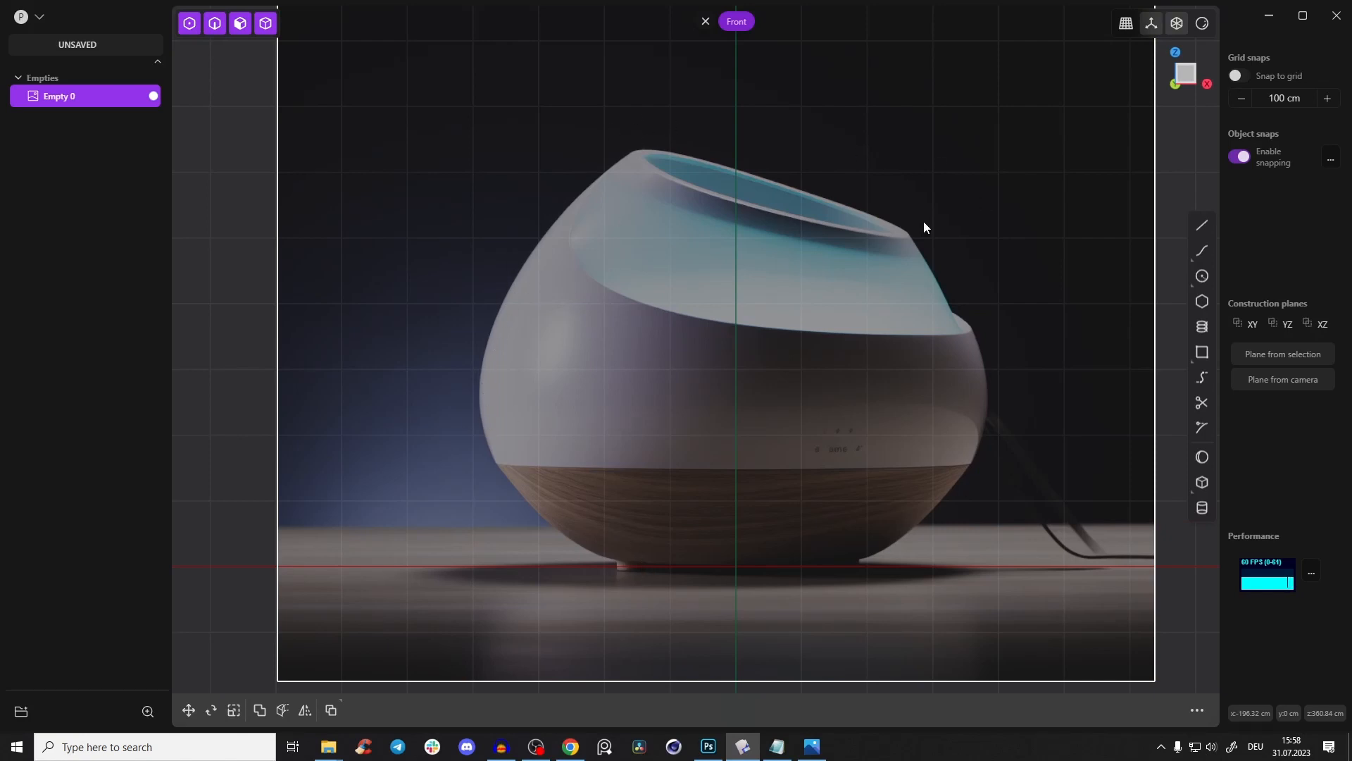
- Draw a control-point curve on the XZ plane along one side of the diffuser, from the ground axis up past the opening
key("f")
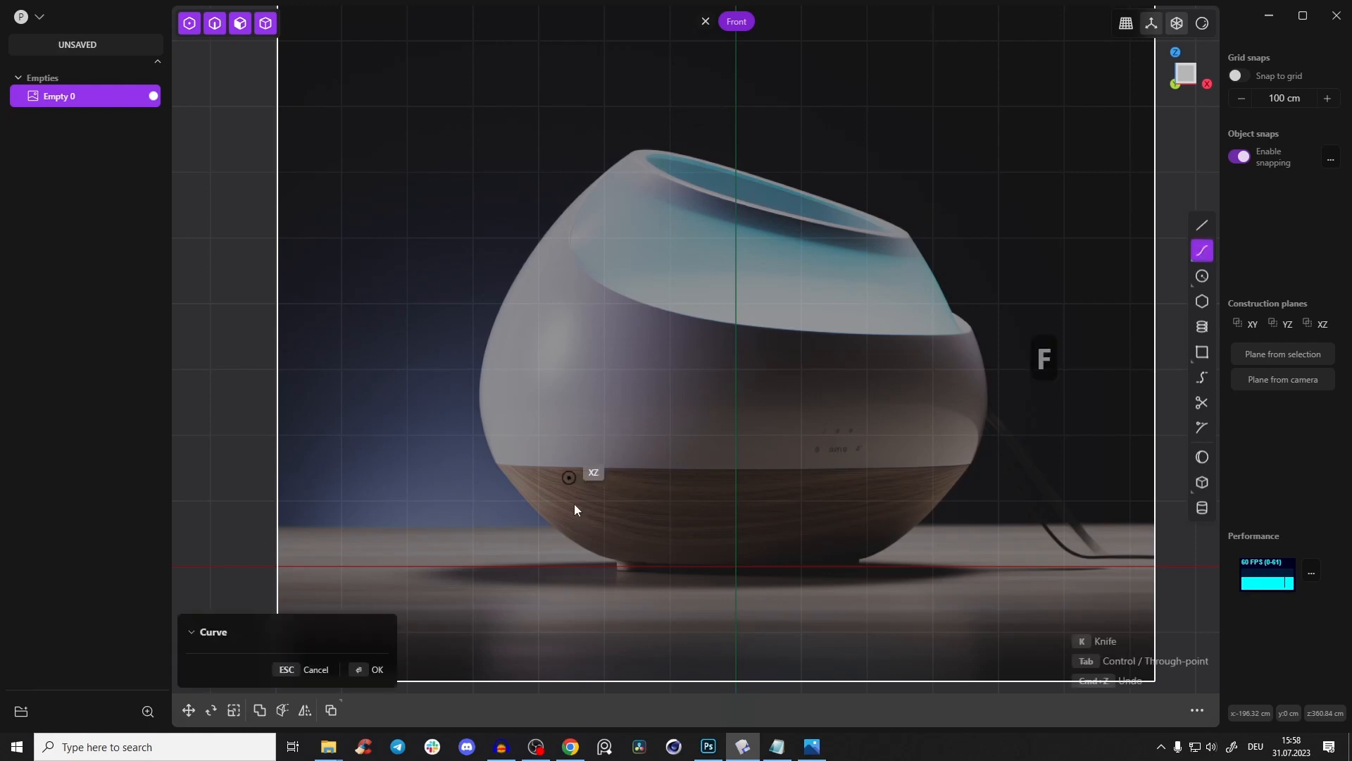
left_click(601, 566)
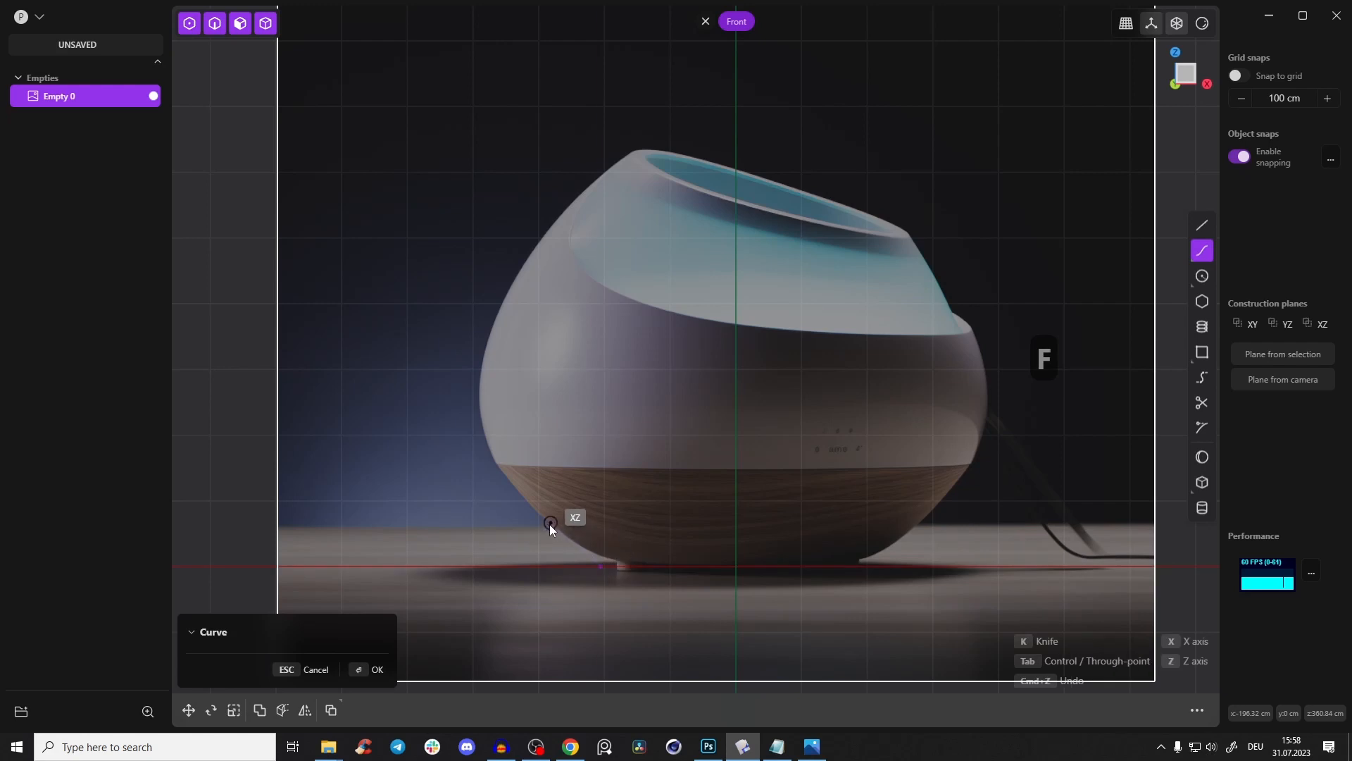
left_click(458, 377)
left_click(510, 281)
left_click(588, 180)
left_click(710, 86)
right_click_drag(730, 82, 721, 77)
right_click_drag(775, 180, 706, 202)
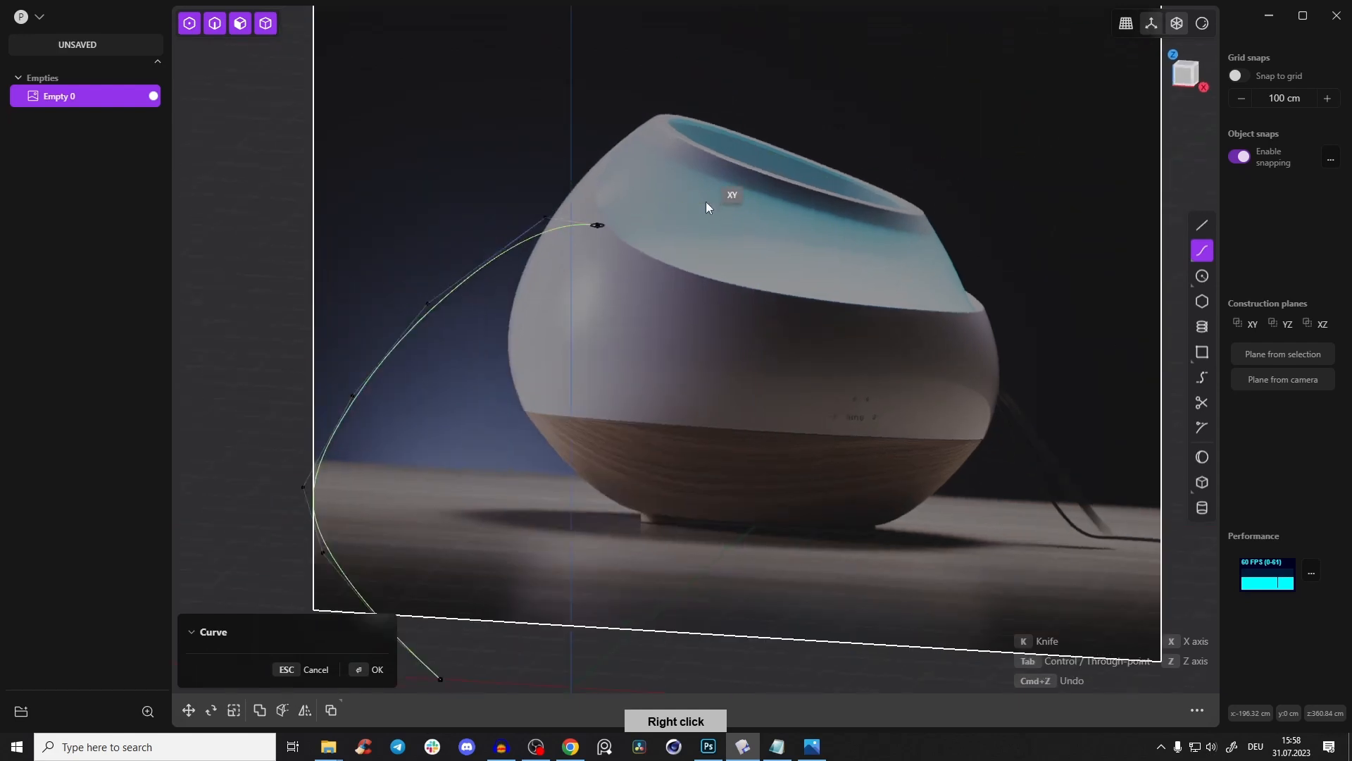
right_click(699, 201)
- Adjust the curve's control points in the front view so it follows the diffuser's outer silhouette in the reference image
left_click(1188, 71)
right_click_drag(596, 203, 590, 203)
scroll(582, 237, "up", 3)
left_click_drag(459, 360, 477, 362)
left_click_drag(492, 469, 492, 466)
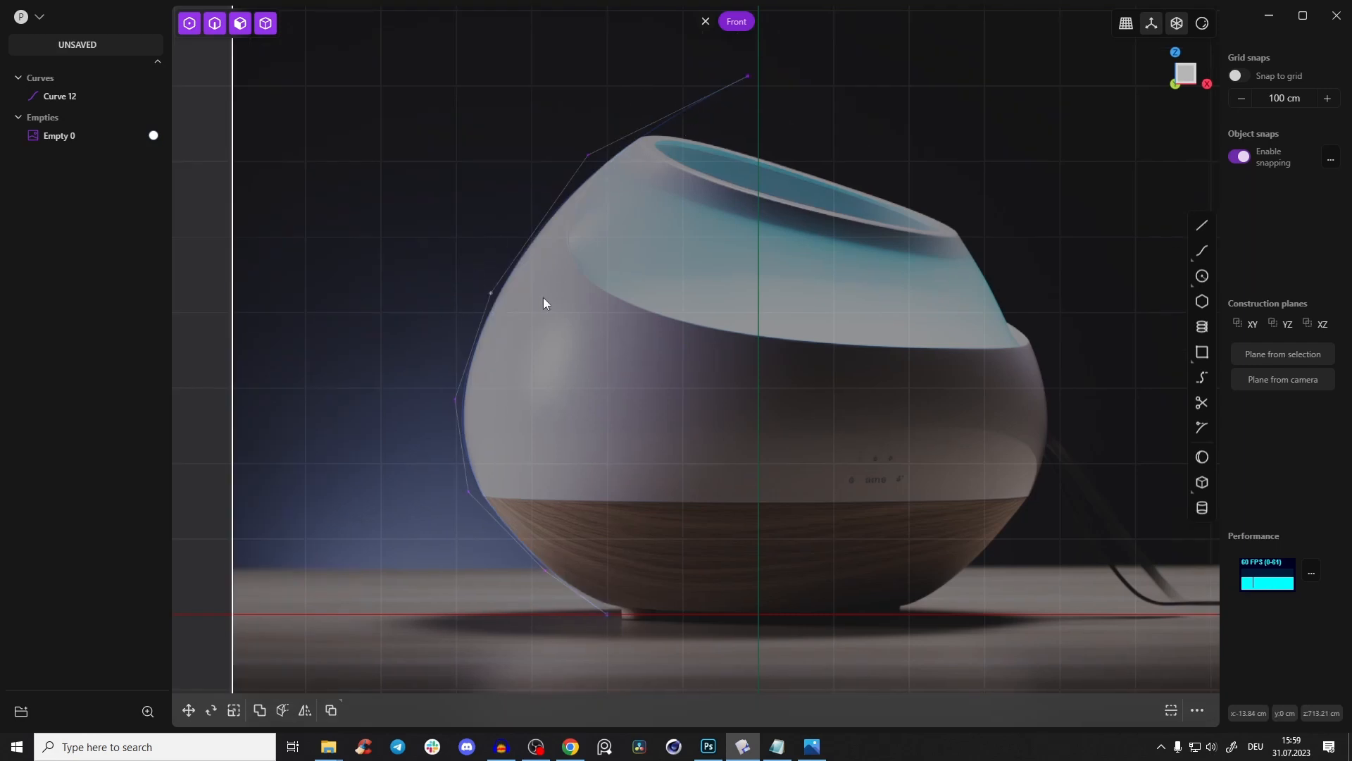
- Revolve the silhouette curve 360 degrees around the vertical Z axis through the origin
key("2")
left_click(662, 125)
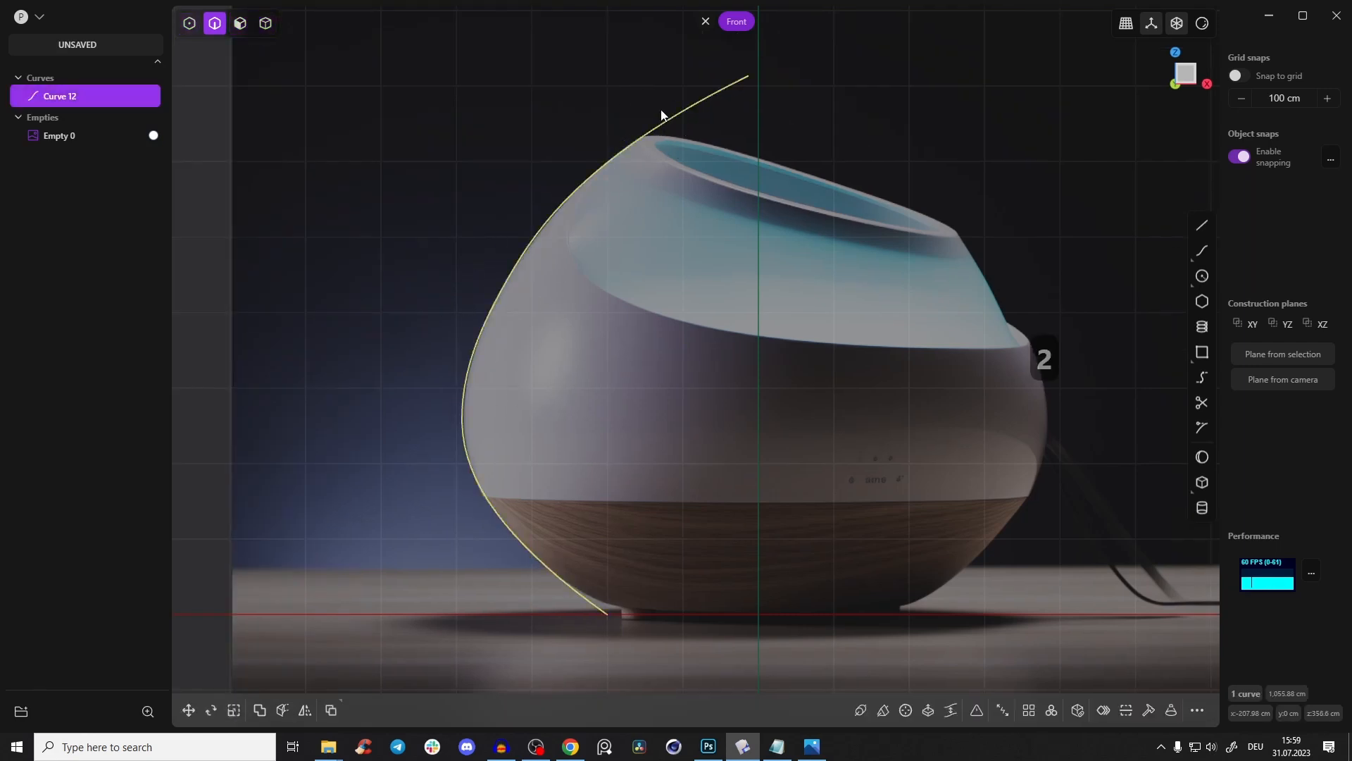
right_click_drag(739, 313, 685, 331)
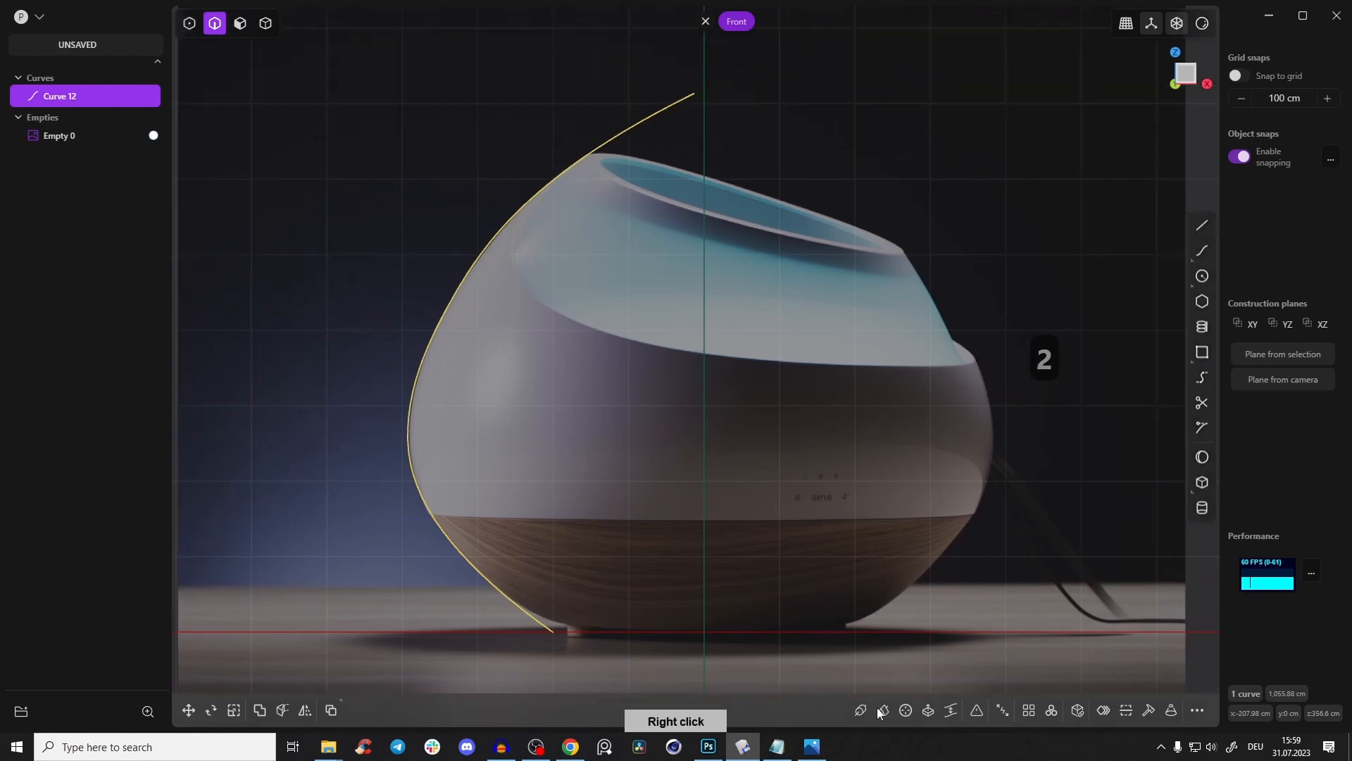
left_click(906, 708)
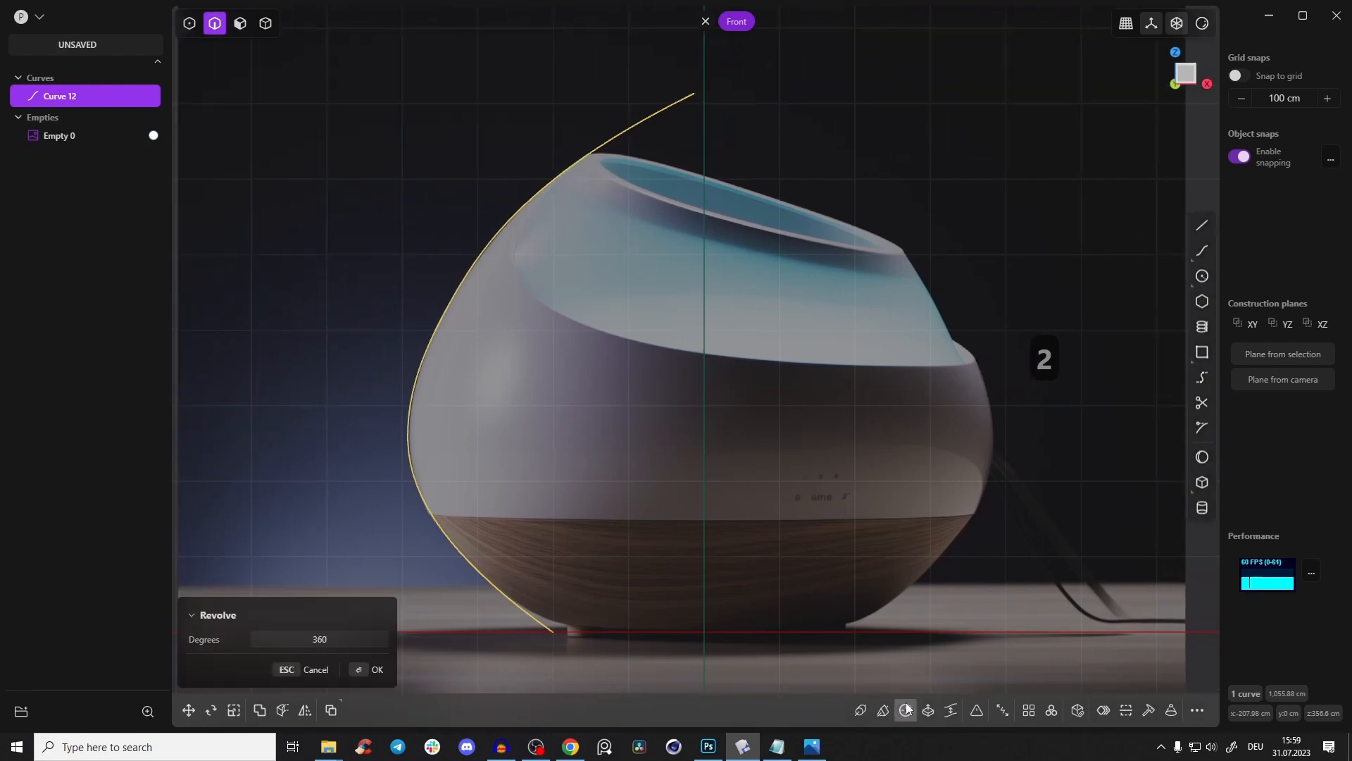
left_click(703, 631)
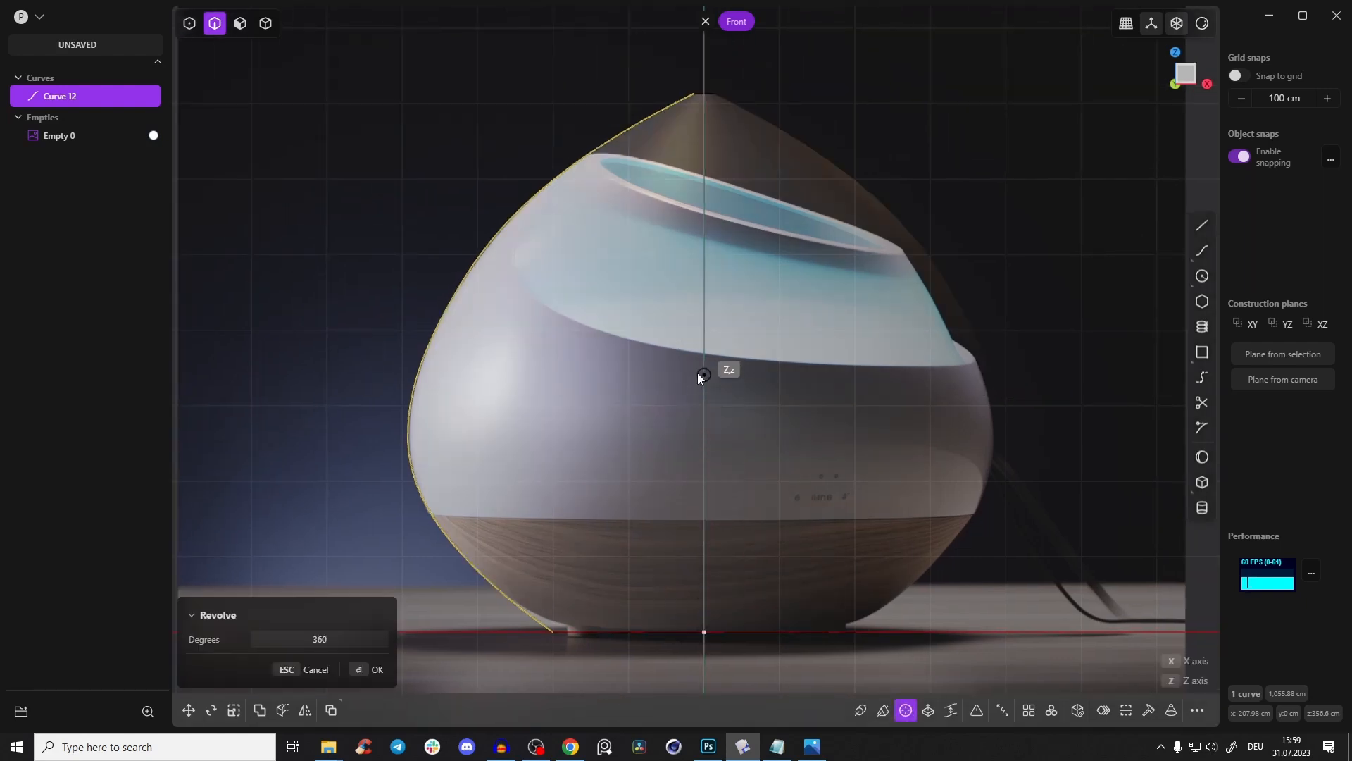
left_click(707, 206)
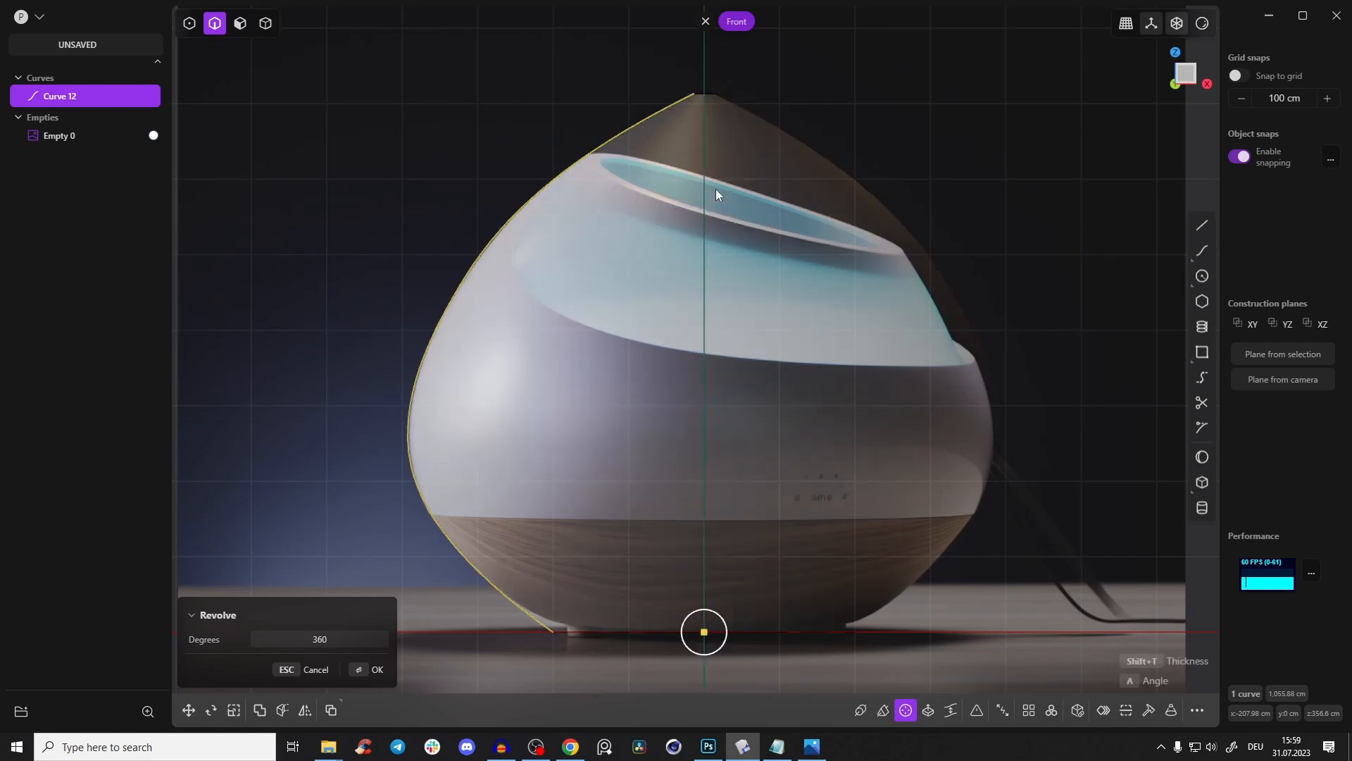
right_click_drag(658, 325, 479, 605)
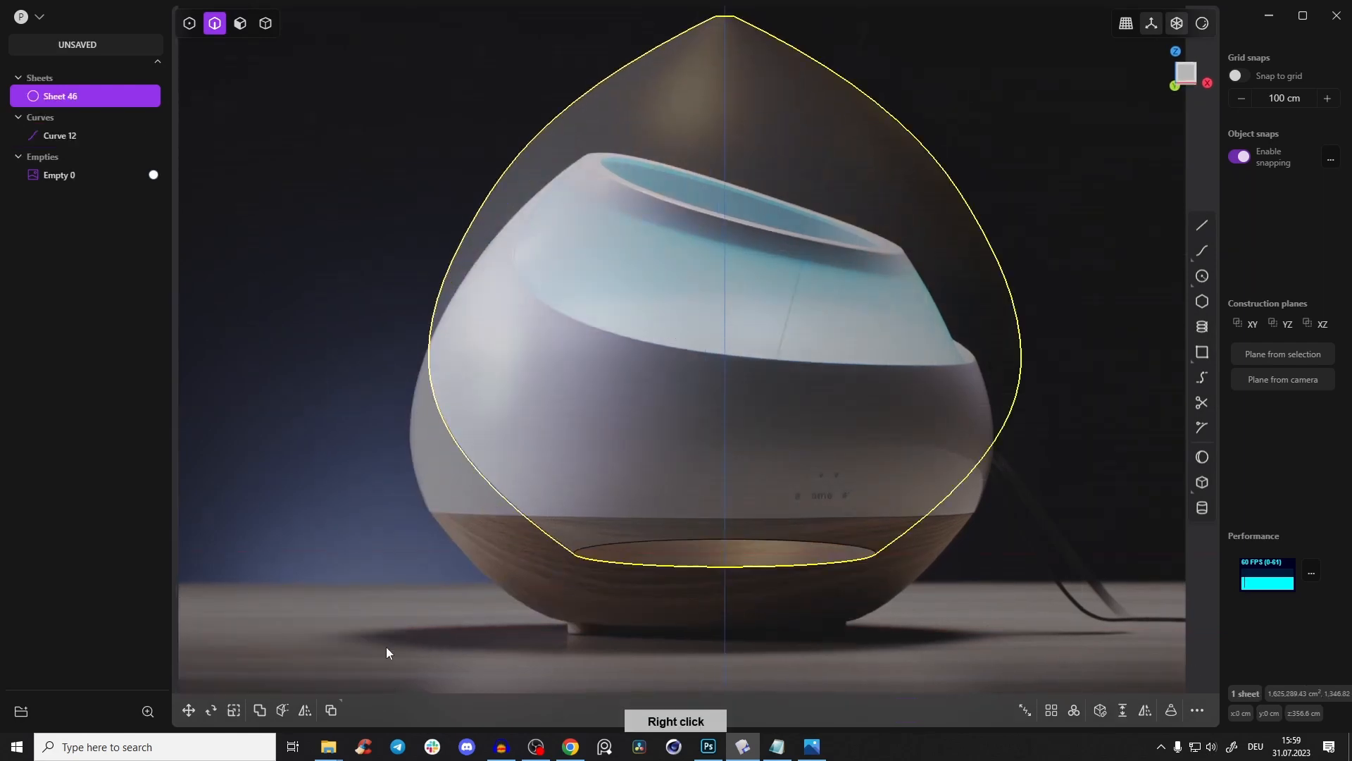
left_click(373, 669)
- Select the original profile curve and hide it
right_click_drag(805, 231, 669, 413)
key("2")
left_click(504, 277)
right_click_drag(504, 277, 459, 365)
key("h")
- Cap the open ends of the revolved sheet to turn it into a solid
right_click_drag(1048, 221, 621, 295)
scroll(663, 231, "up", 1)
key("Tab")
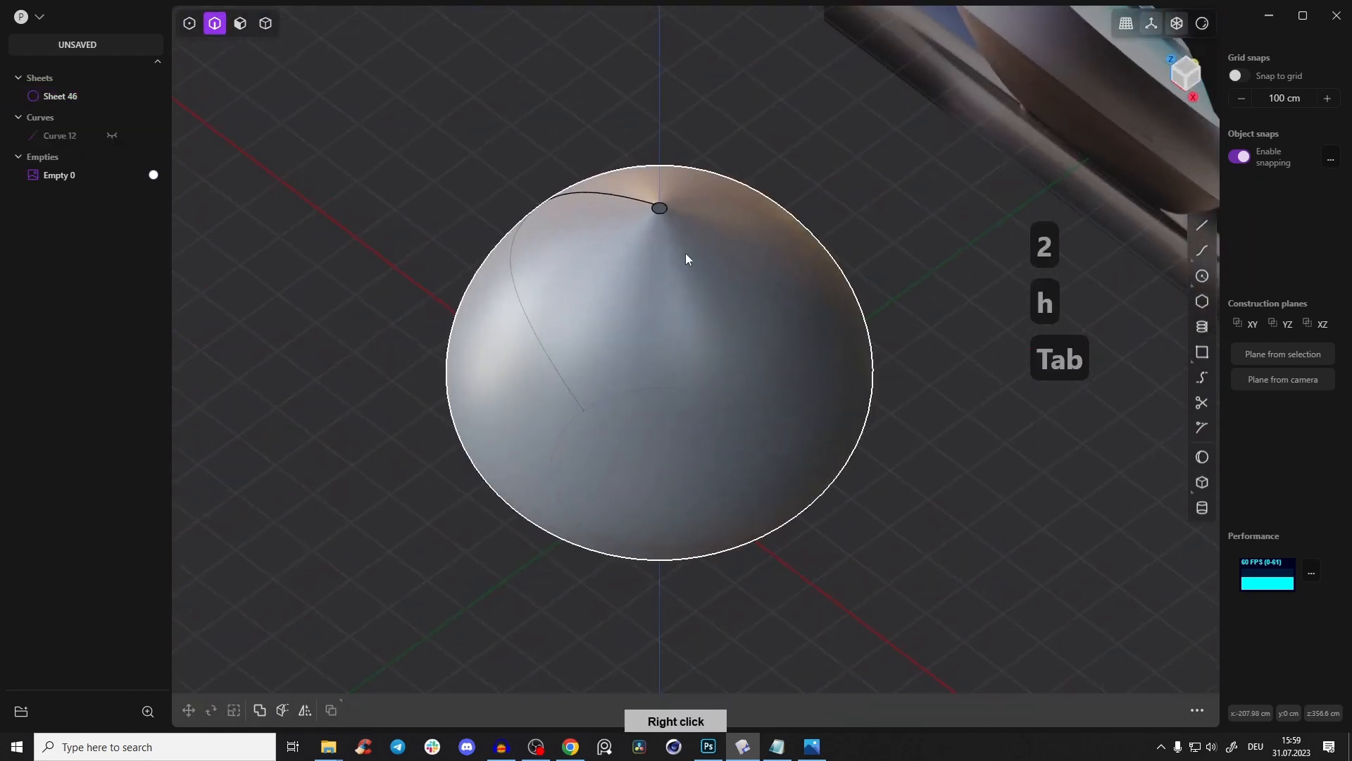
left_click(673, 299)
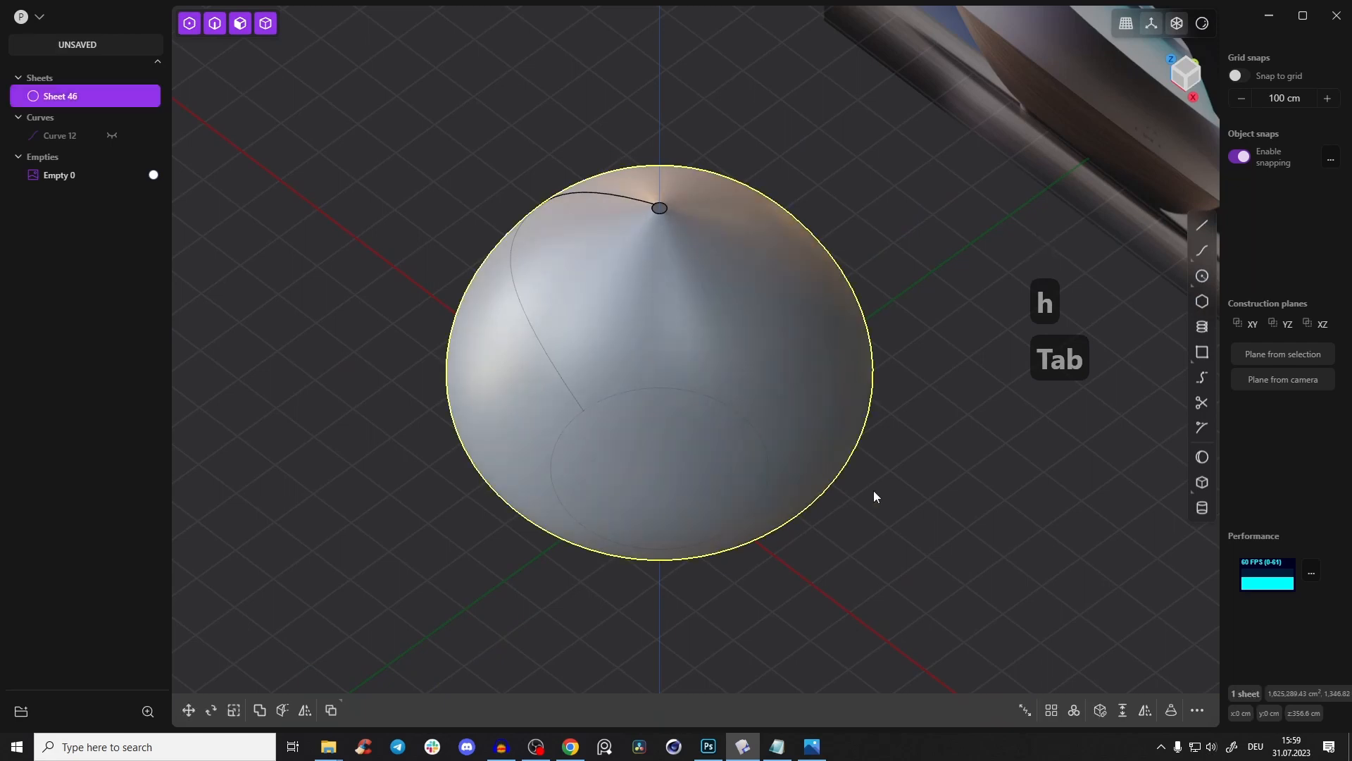
left_click(1101, 712)
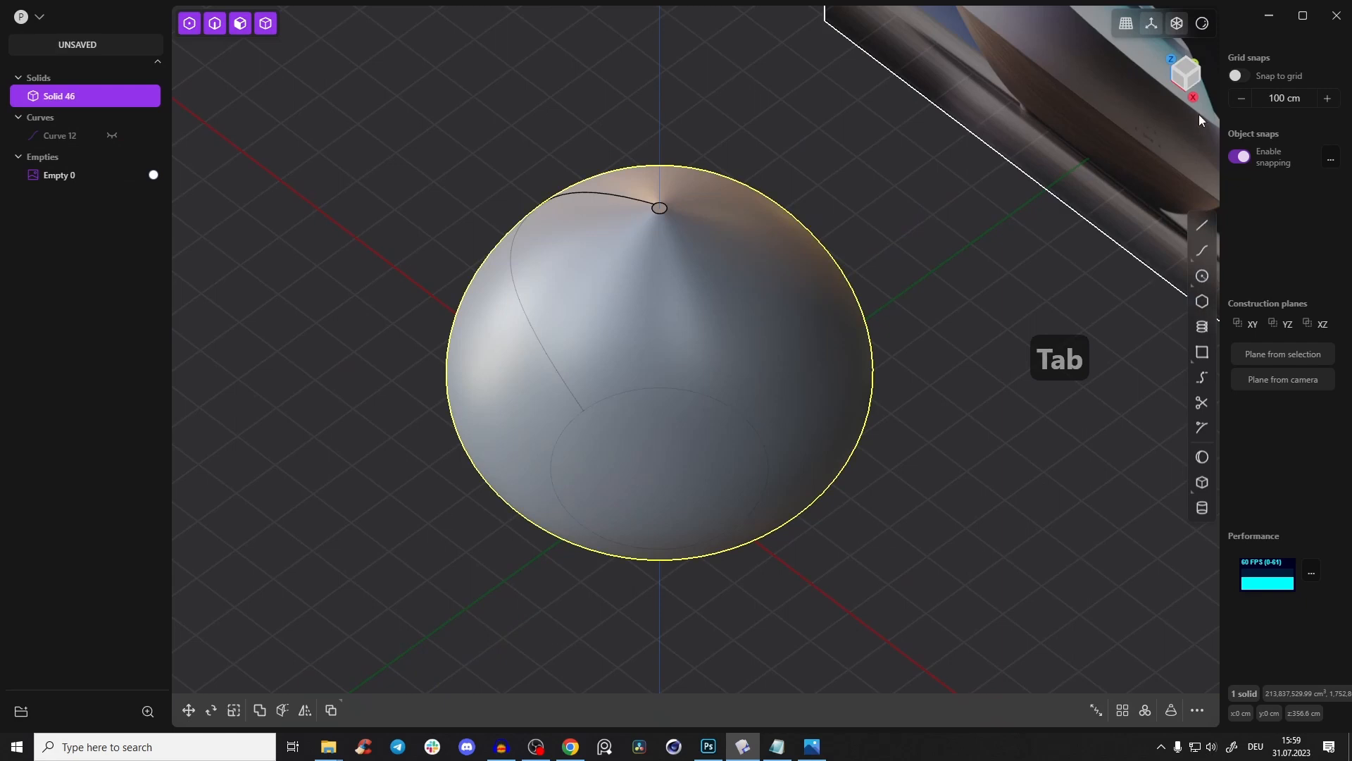
- Fillet the solid's bottom circular edge with a distance of about 199.7 cm
left_click(1175, 81)
scroll(514, 554, "up", 2)
right_click_drag(514, 540, 564, 488)
scroll(564, 362, "up", 6)
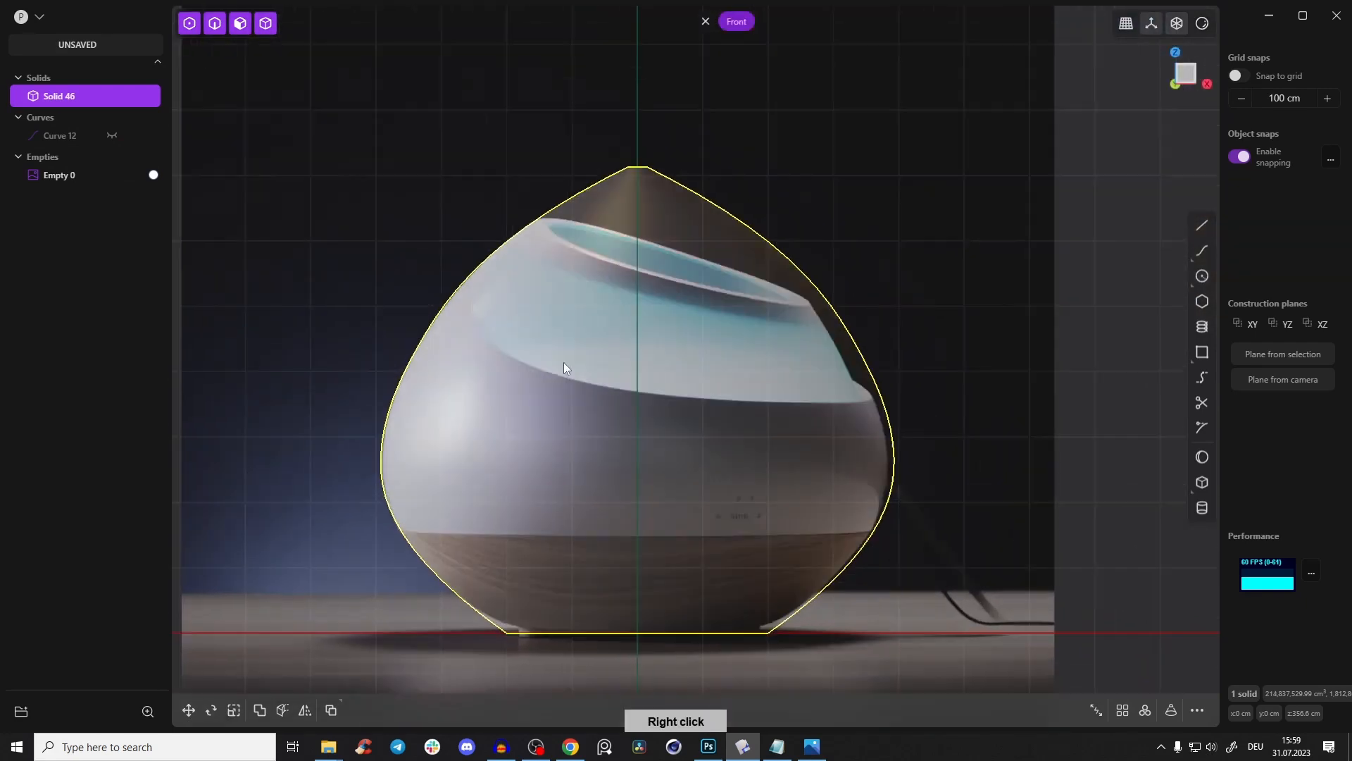
right_click_drag(543, 338, 674, 144)
right_click_drag(560, 563, 587, 446)
key("2")
left_click(587, 441)
key("f")
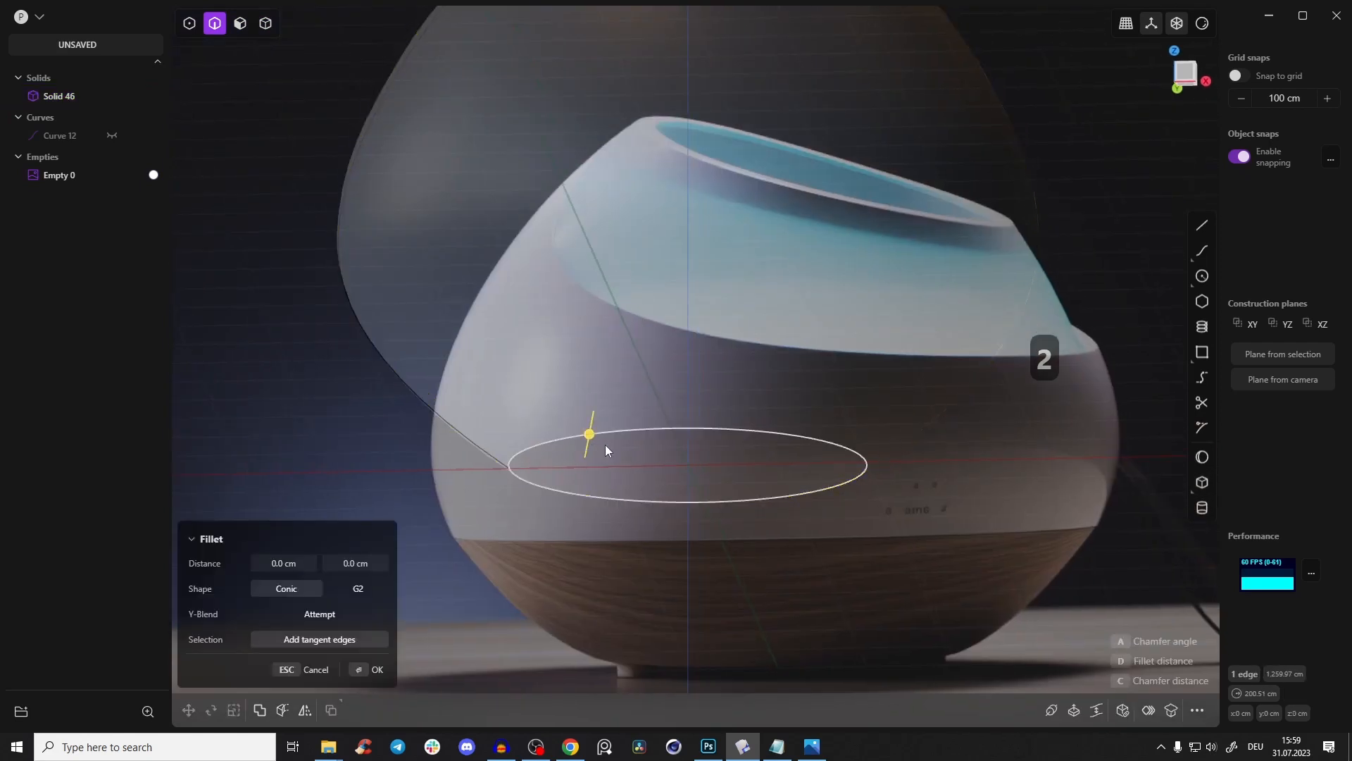
left_click_drag(589, 446, 619, 501)
- Fine-tune the bottom edge's fillet distance to 199.464 cm to match the rounded base in the reference image
left_click(1187, 83)
mouse_move(696, 456)
right_mouse_down()
mouse_move(700, 311)
mouse_move(700, 458)
right_mouse_up()
left_click(1186, 81)
right_click_drag(600, 391, 577, 515)
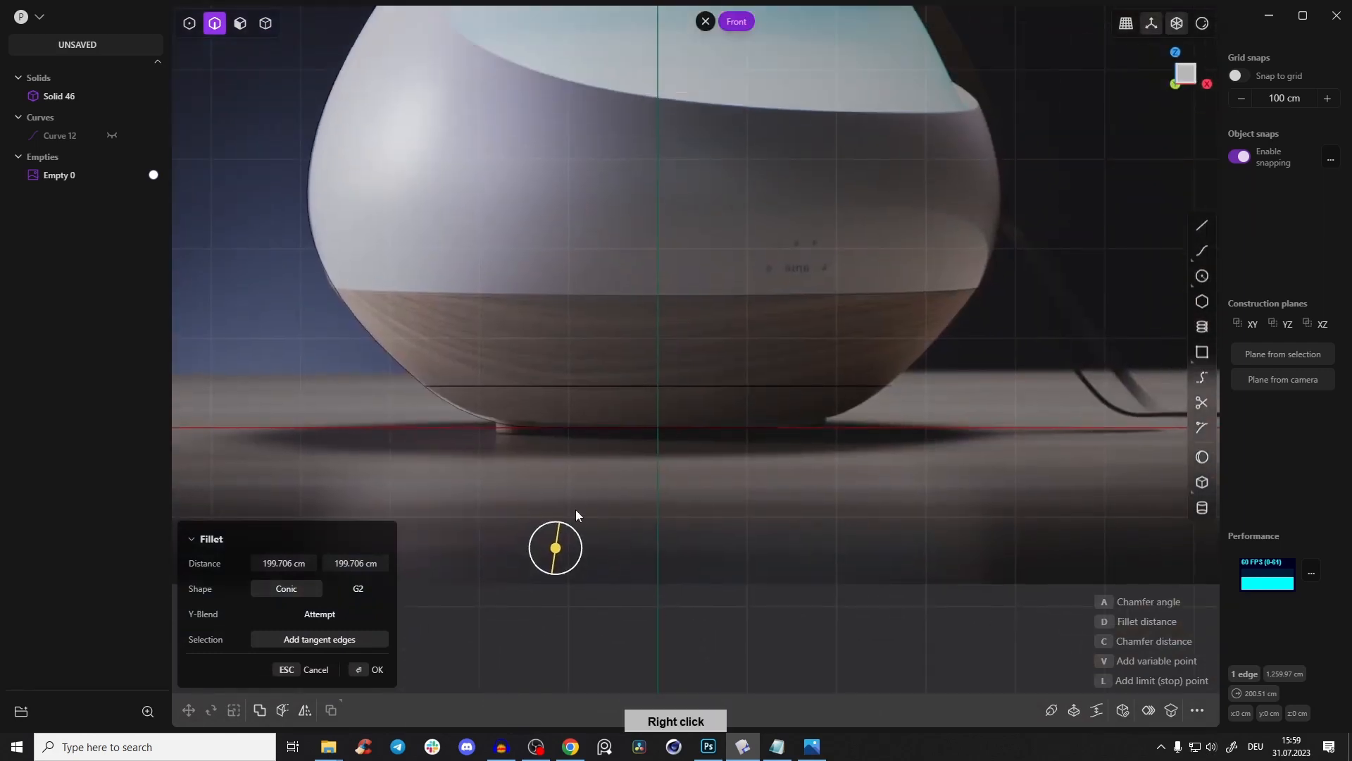
mouse_move(556, 552)
left_mouse_down()
mouse_move(550, 603)
mouse_move(557, 547)
mouse_move(571, 552)
left_mouse_up()
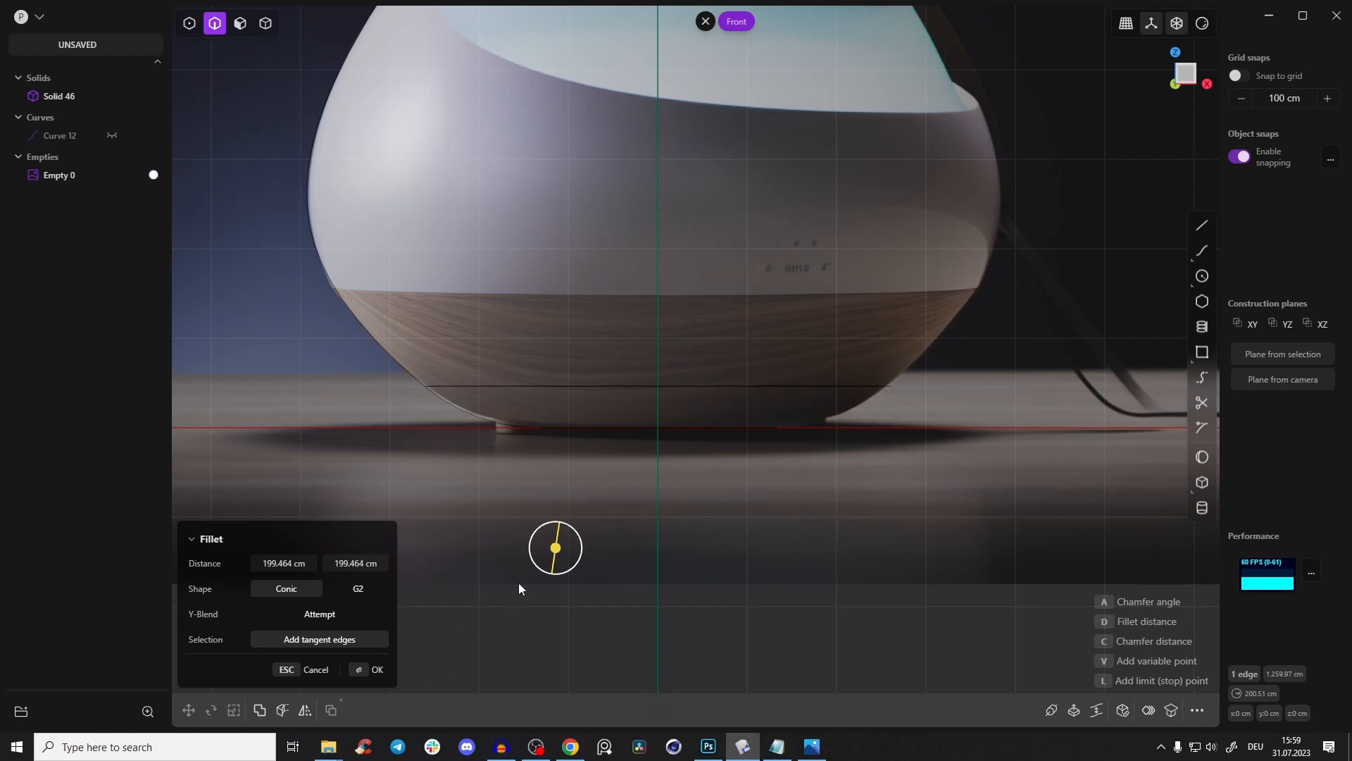
left_click(376, 671)
- Inspect the filleted solid in perspective and compare its outline with the reference image from the front
scroll(560, 328, "down", 4)
right_click_drag(590, 260, 807, 205)
left_click(1181, 82)
left_click(1185, 76)
scroll(1184, 76, "up", 3)
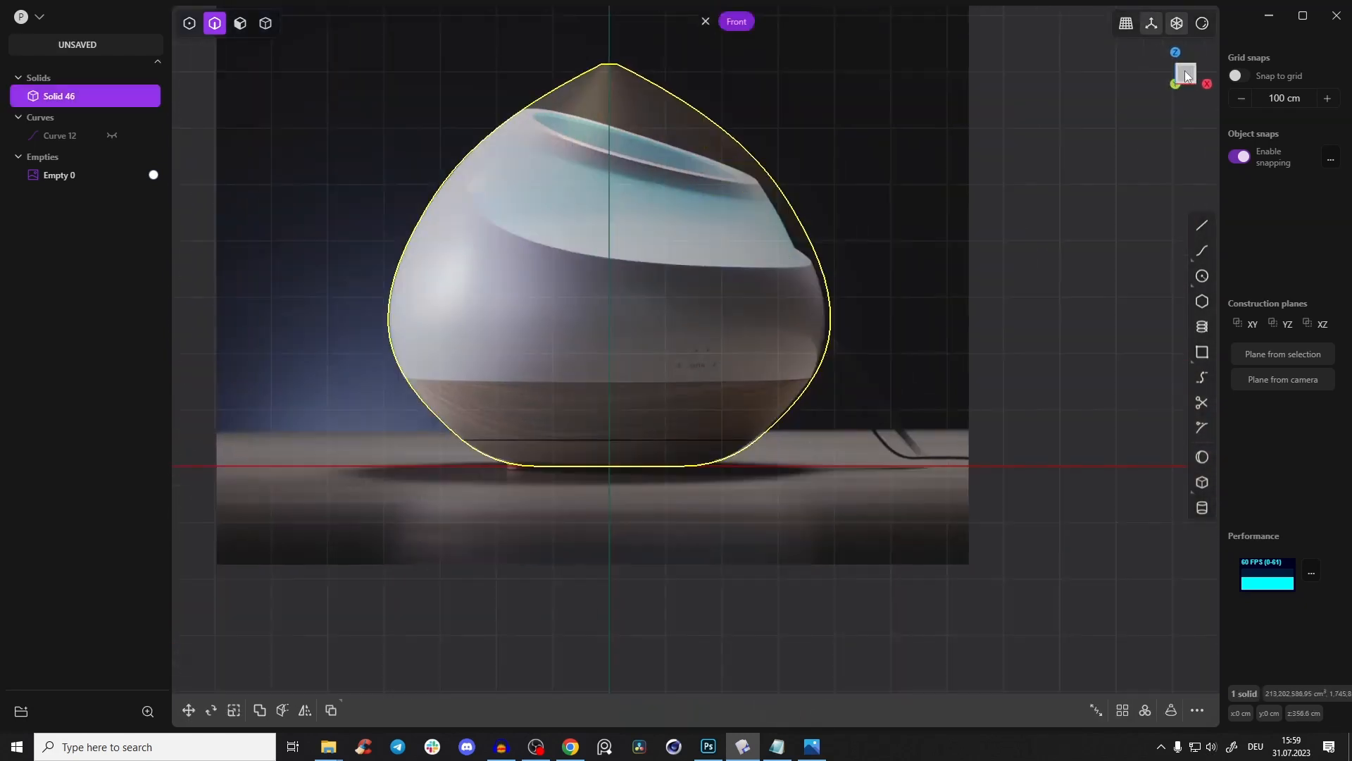
right_click_drag(609, 207, 627, 305)
scroll(493, 296, "up", 1)
scroll(521, 205, "up", 2)
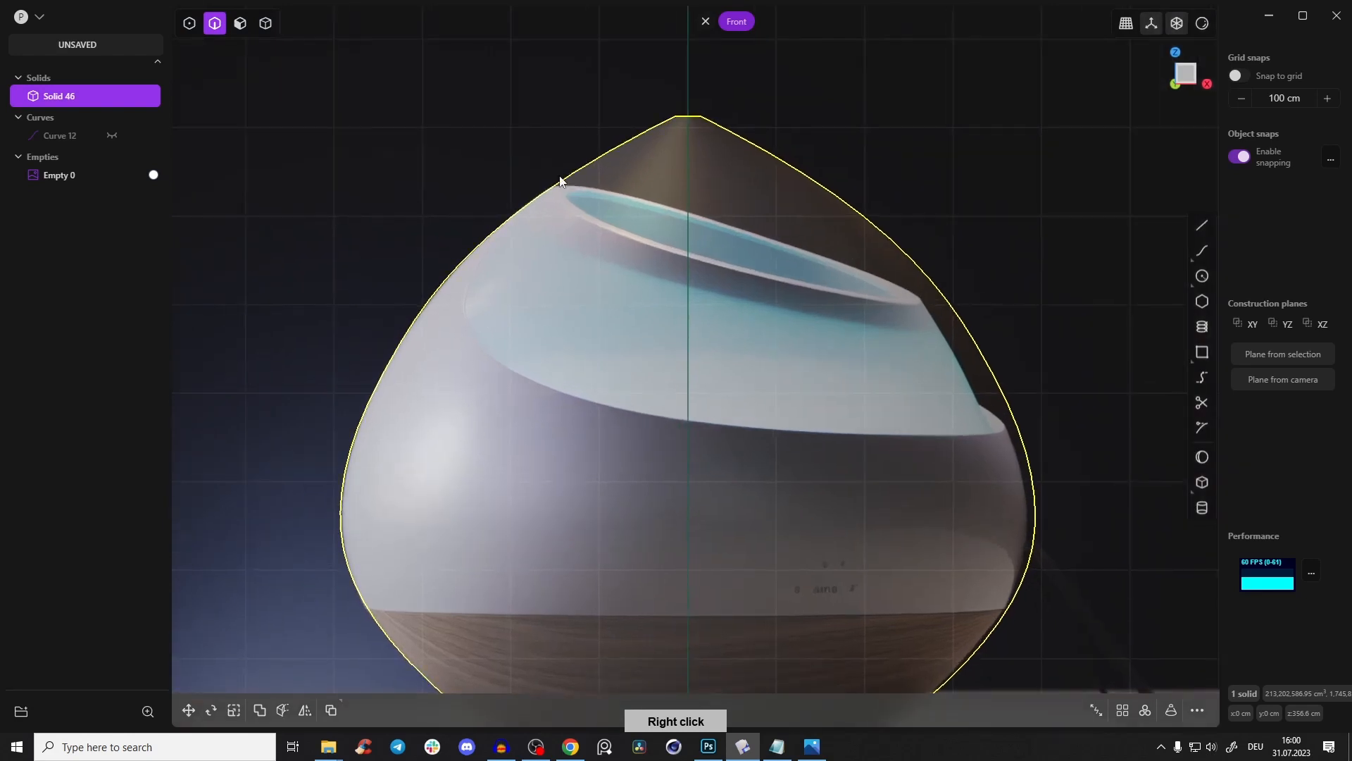
right_click_drag(563, 275, 517, 261)
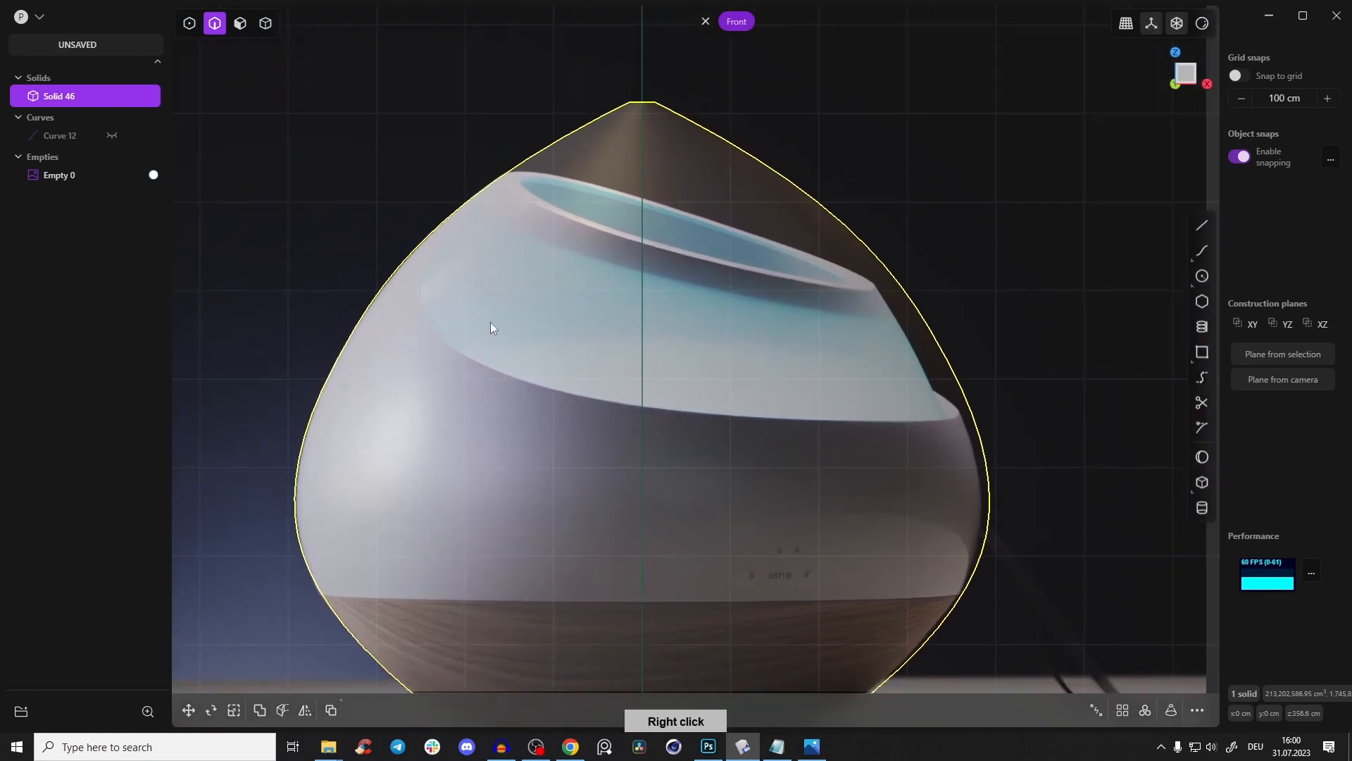
- Draw a control-point curve along the lower boundary of the reference's teal opening, extending it past the body on both sides
key("f")
right_click_drag(543, 159, 519, 235)
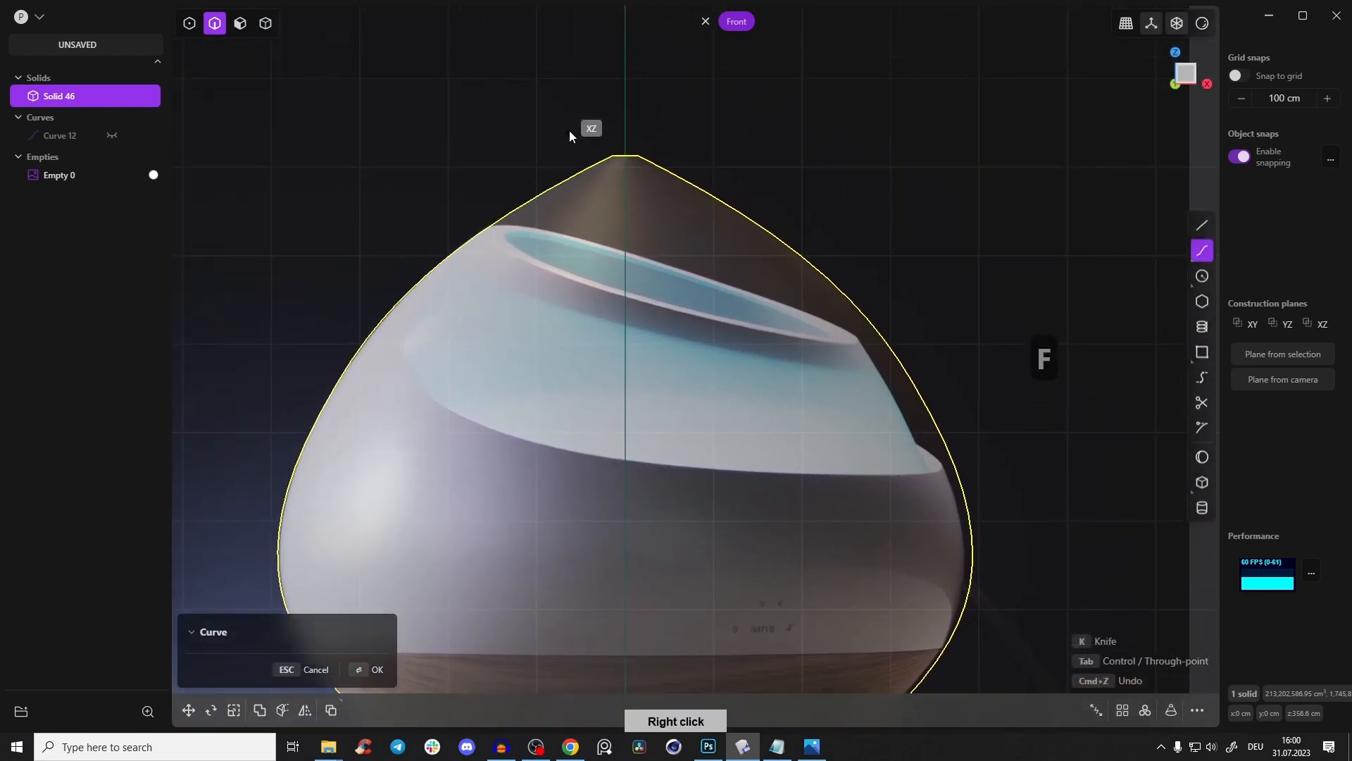
left_click(583, 109)
left_click(470, 231)
left_click(405, 323)
left_click(404, 380)
left_click(504, 438)
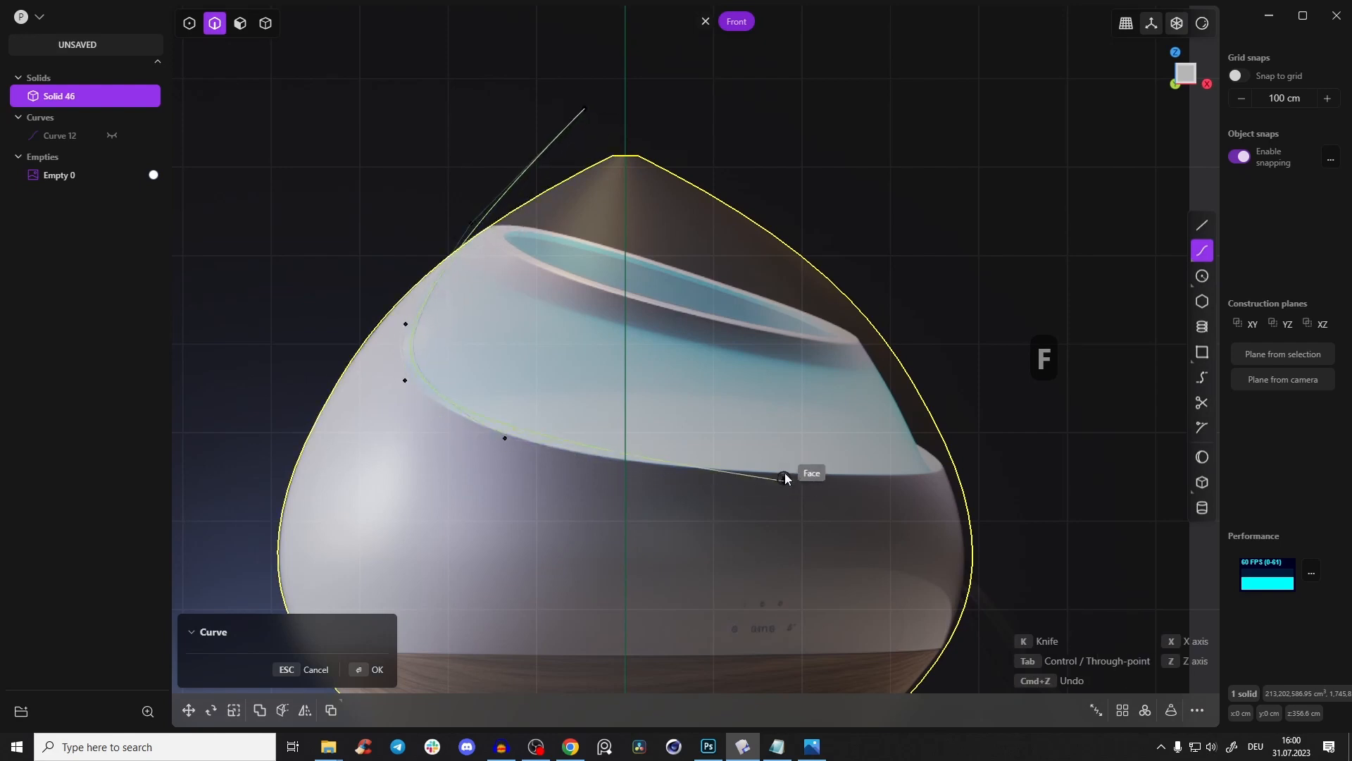
left_click(789, 475)
left_click(945, 471)
left_click(1126, 386)
right_click(1064, 330)
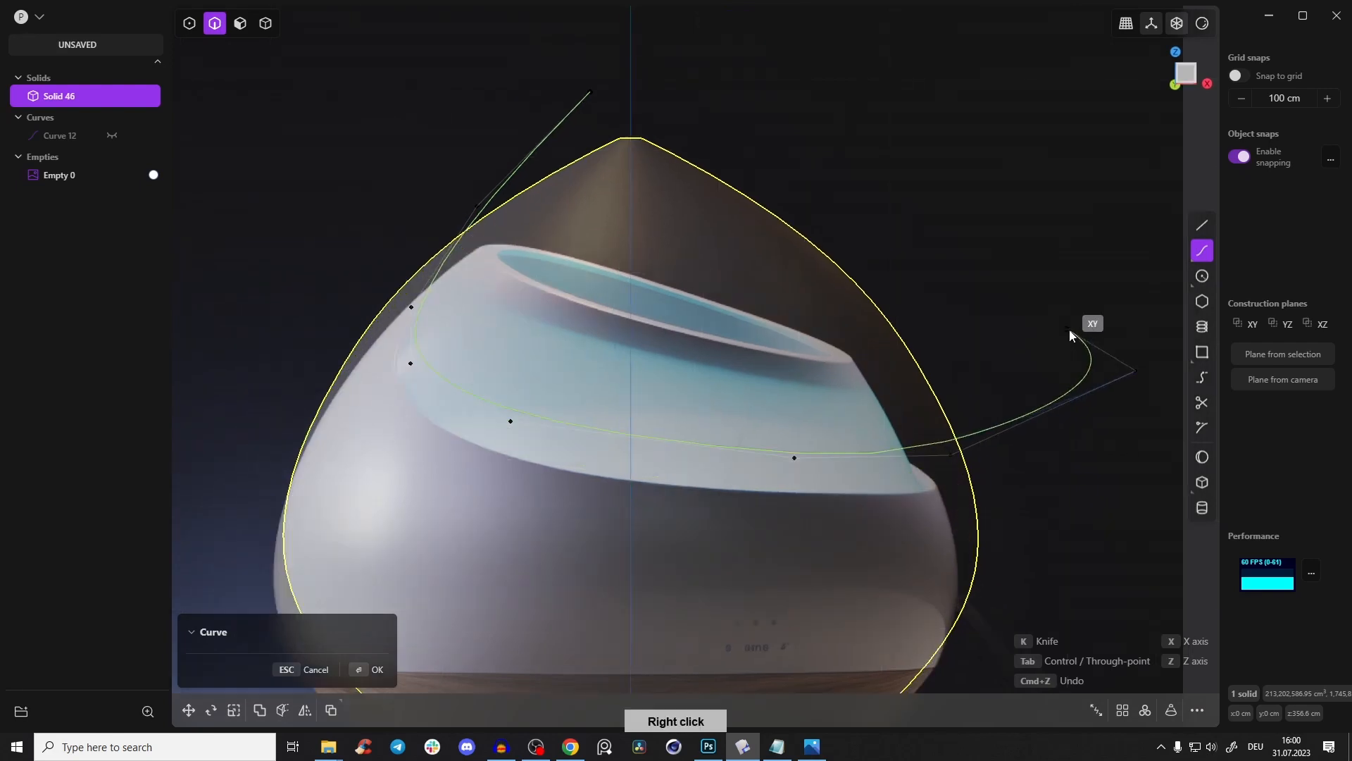
- Adjust the new curve's control points and both end points to follow the boundary of the teal opening more closely
left_click(1190, 73)
key("1")
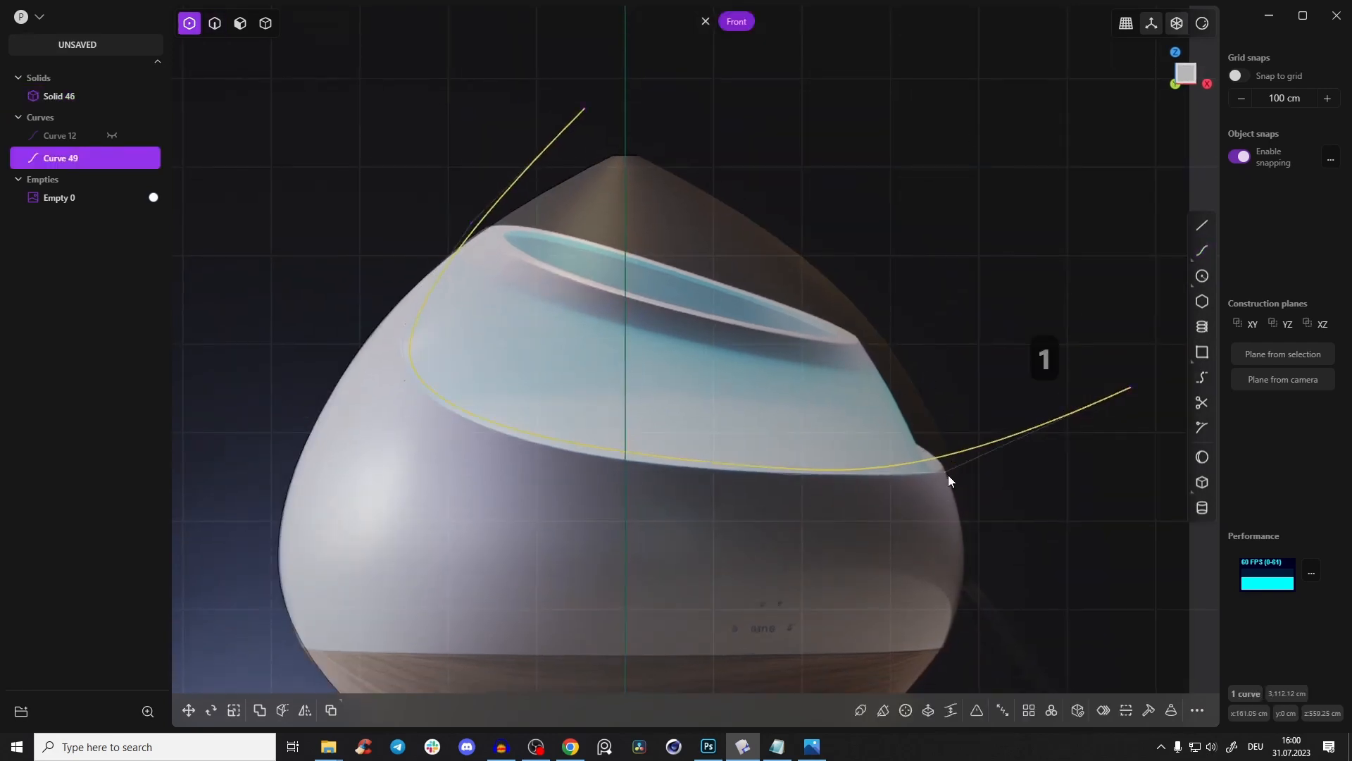
left_click_drag(952, 489, 954, 484)
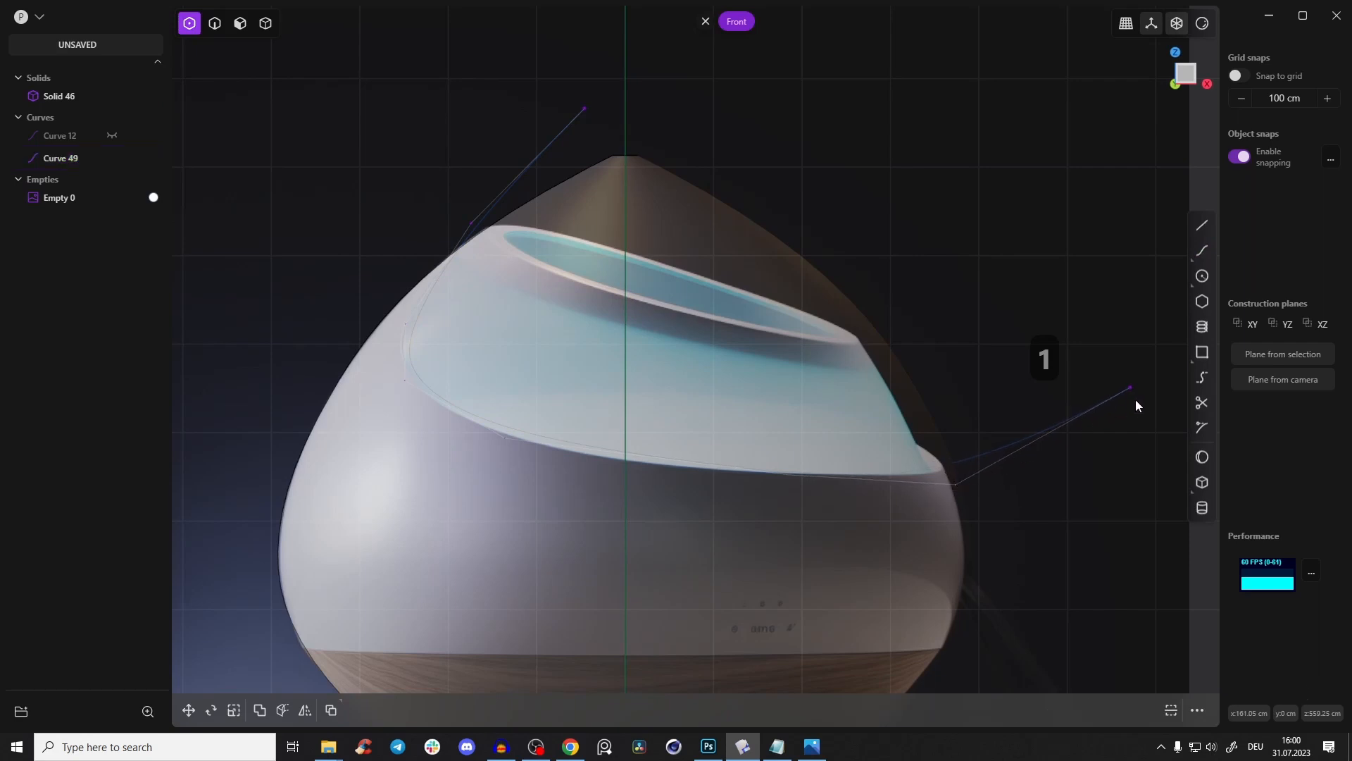
left_click(1108, 396)
left_click_drag(405, 323, 402, 303)
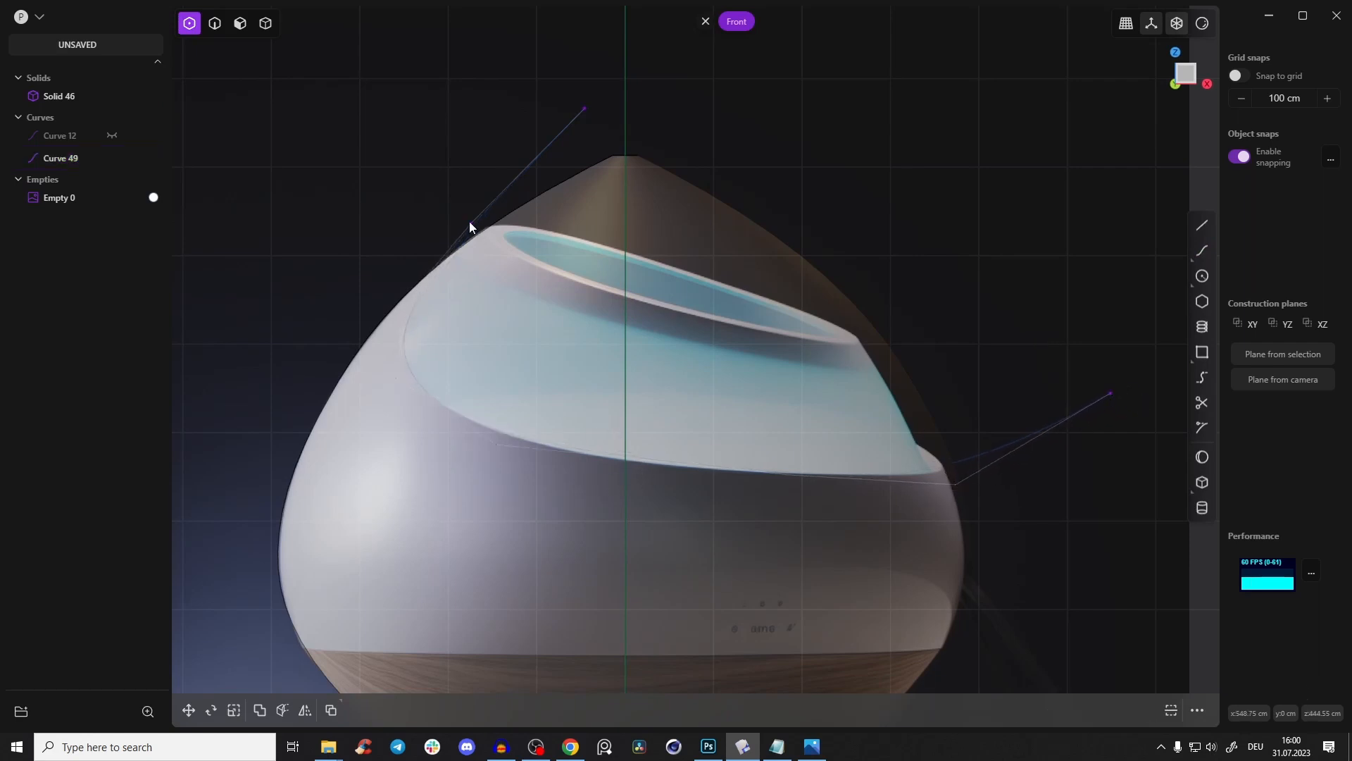
left_click_drag(470, 223, 473, 219)
left_click_drag(610, 108, 620, 108)
- Move the whole cutting curve along Y to about -419 cm so it sits in front of the solid
key("m")
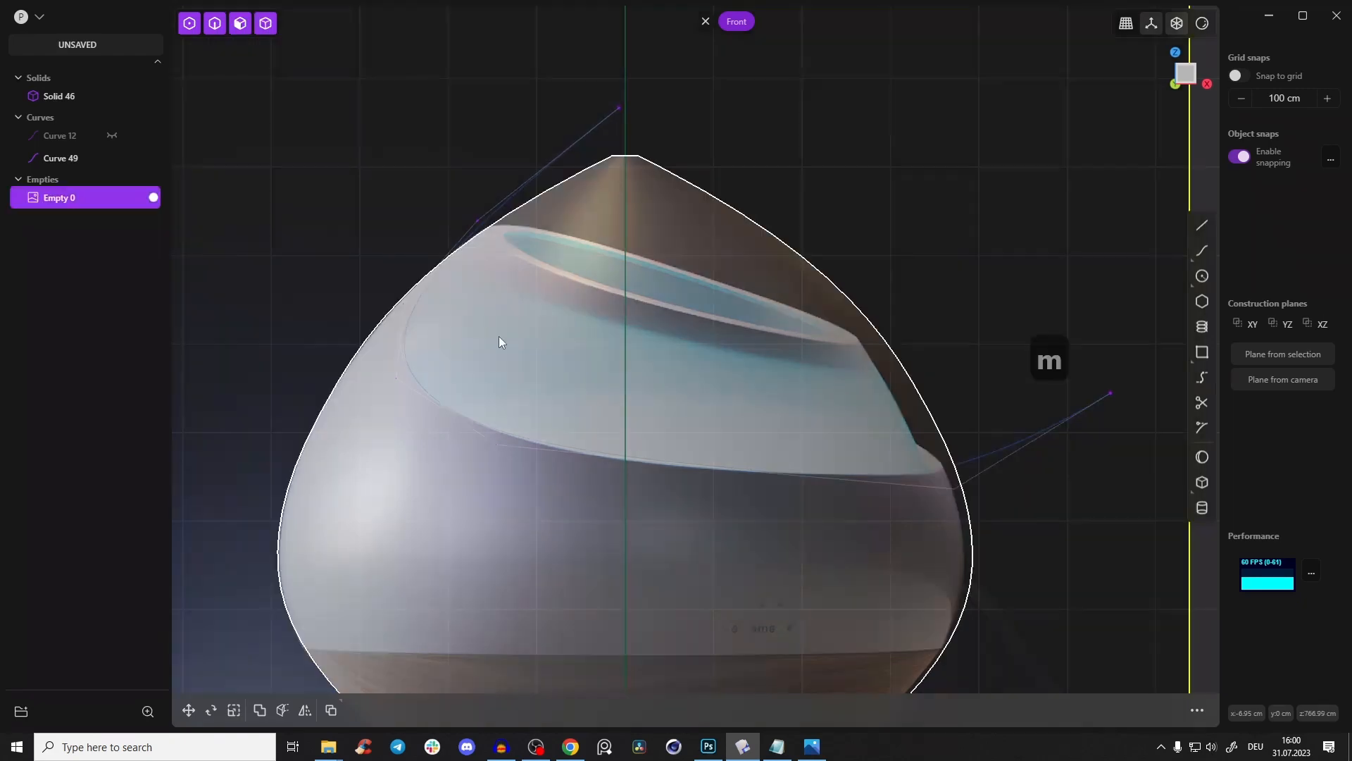
key("2")
left_click(489, 210)
right_click_drag(489, 210, 567, 257)
key("g")
left_click_drag(661, 239, 426, 274)
left_click(402, 664)
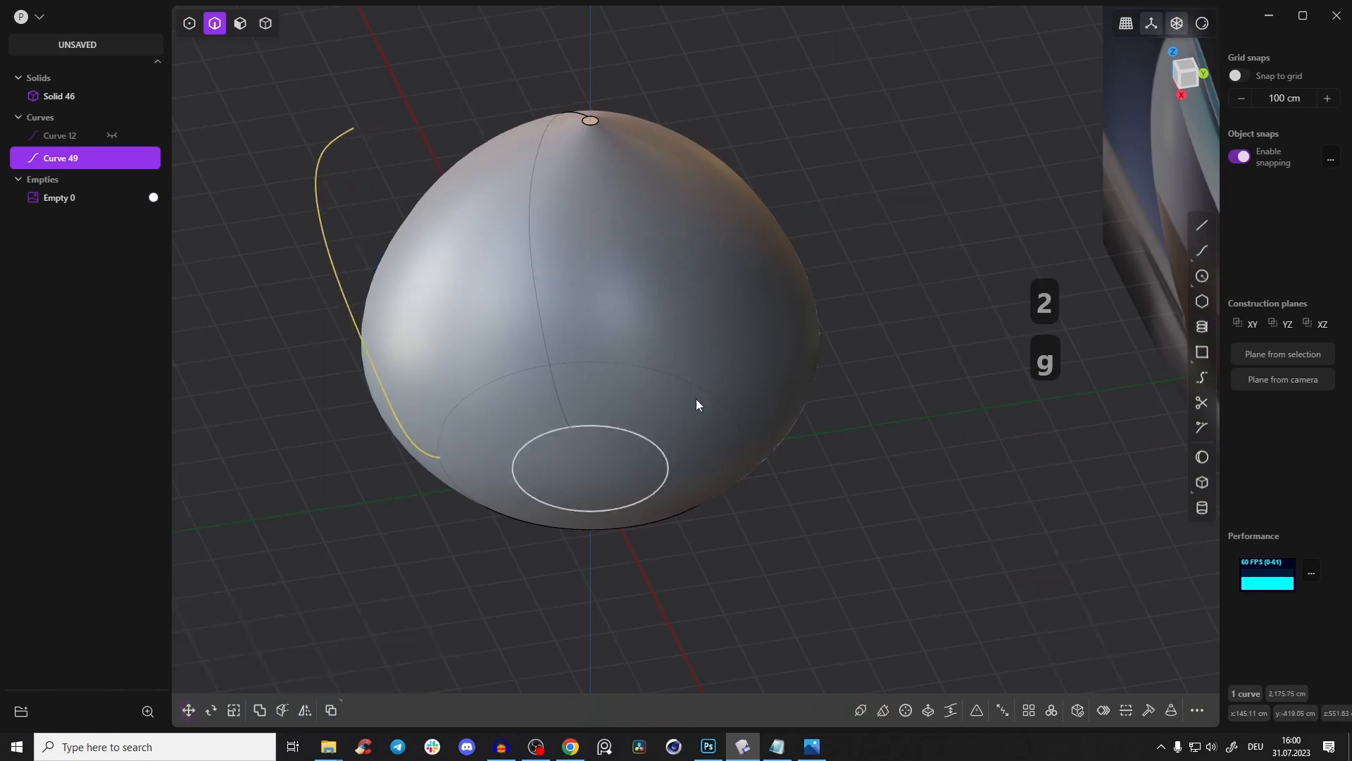
- Refine the cutting curve's control points at its lower bend and far end to match the reference boundary from the front
right_click_drag(786, 323, 966, 215)
left_click(1183, 73)
key("1")
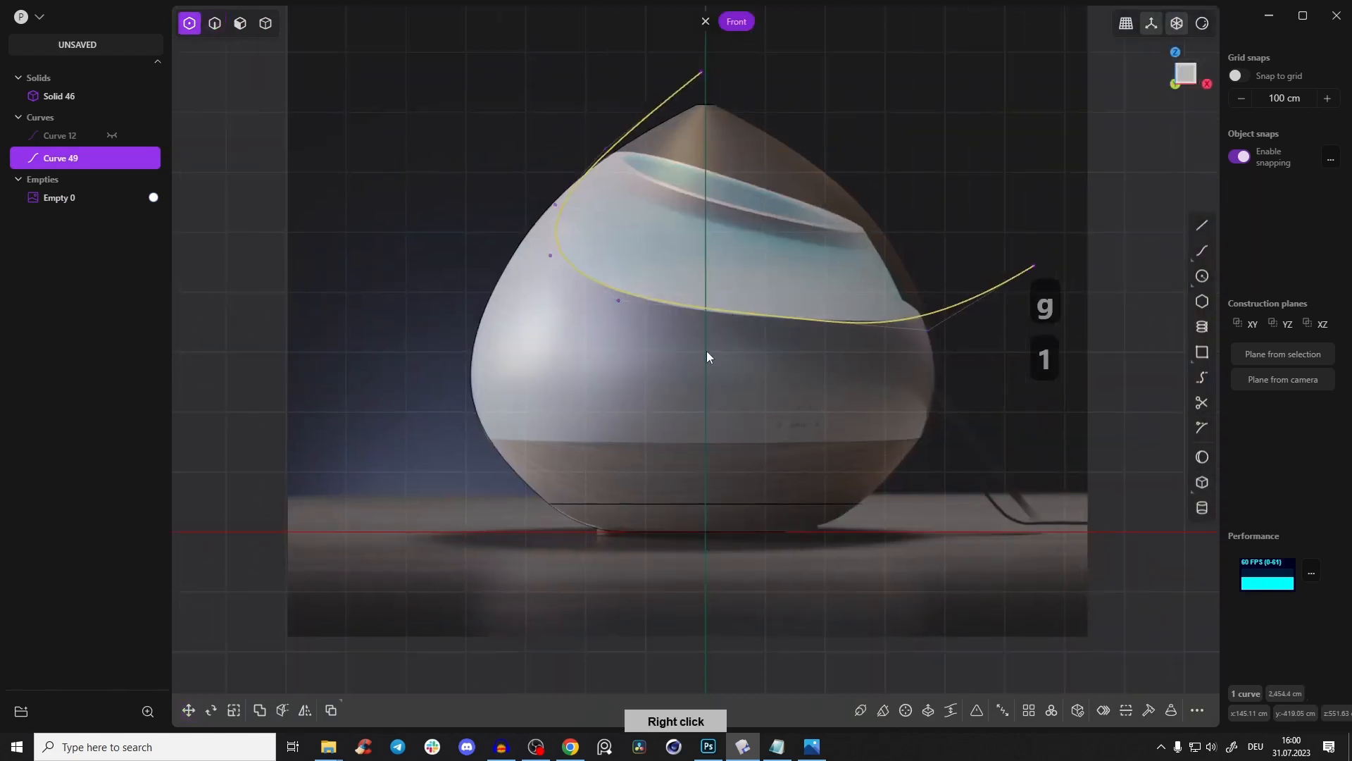
scroll(707, 350, "up", 3)
mouse_move(567, 281)
left_mouse_down()
mouse_move(598, 297)
mouse_move(587, 293)
left_mouse_up()
left_click_drag(463, 213, 459, 217)
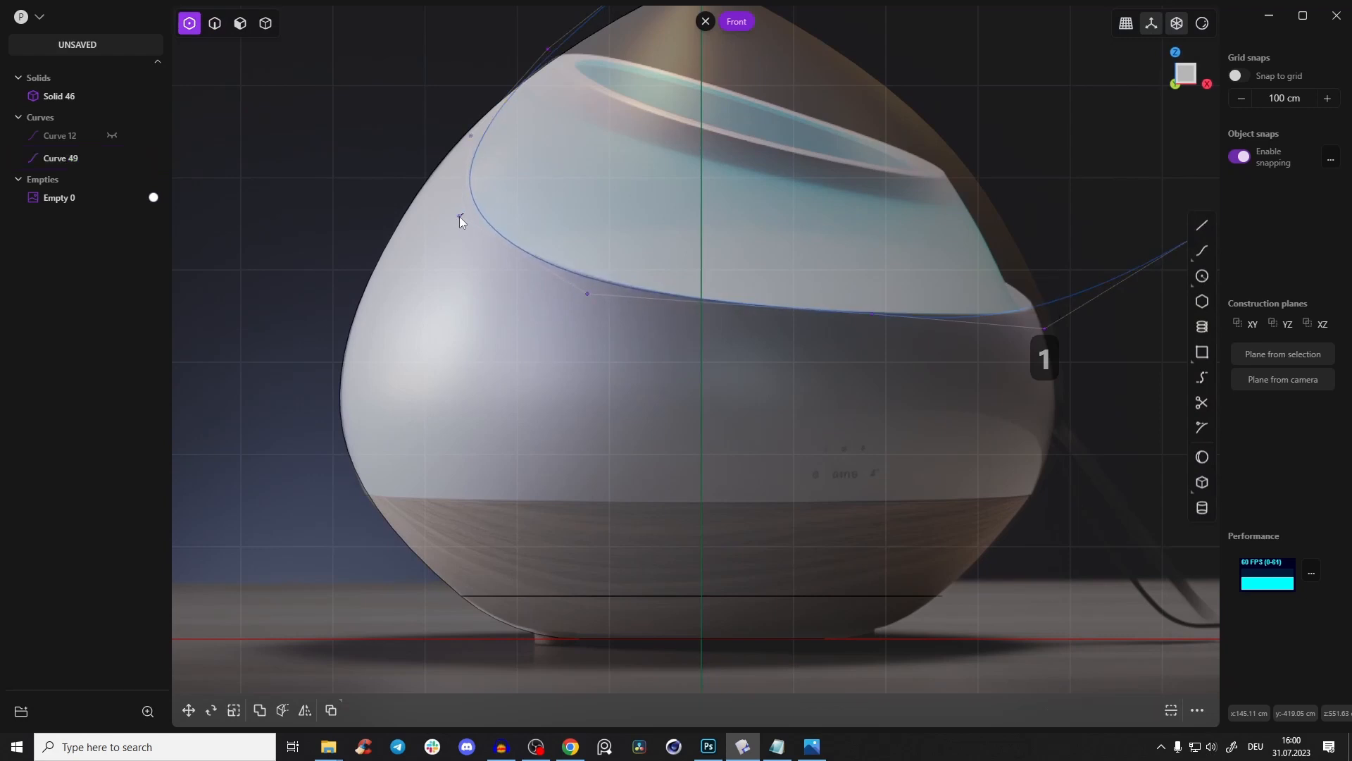
left_click_drag(1047, 327, 1043, 321)
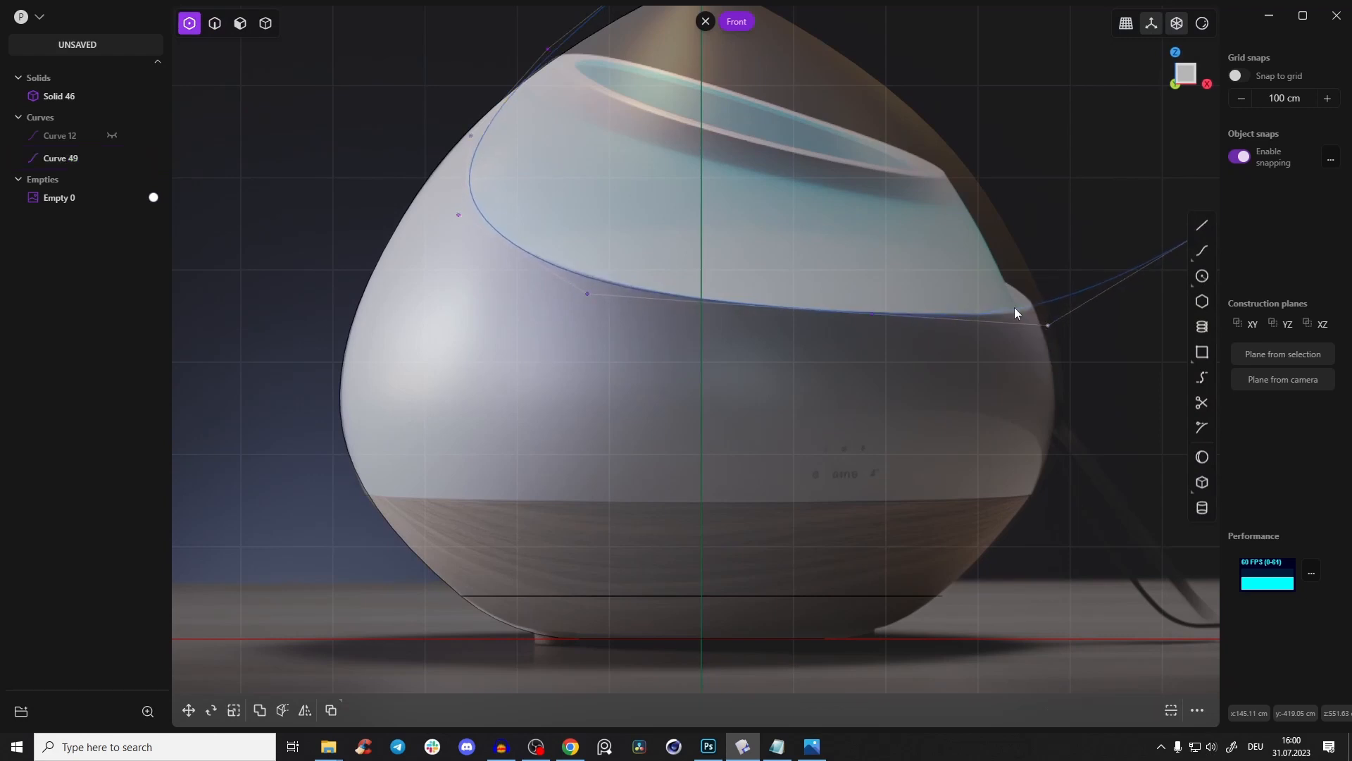
- Cut the solid with the curve traced along the teal opening's boundary
right_click_drag(875, 316, 878, 361)
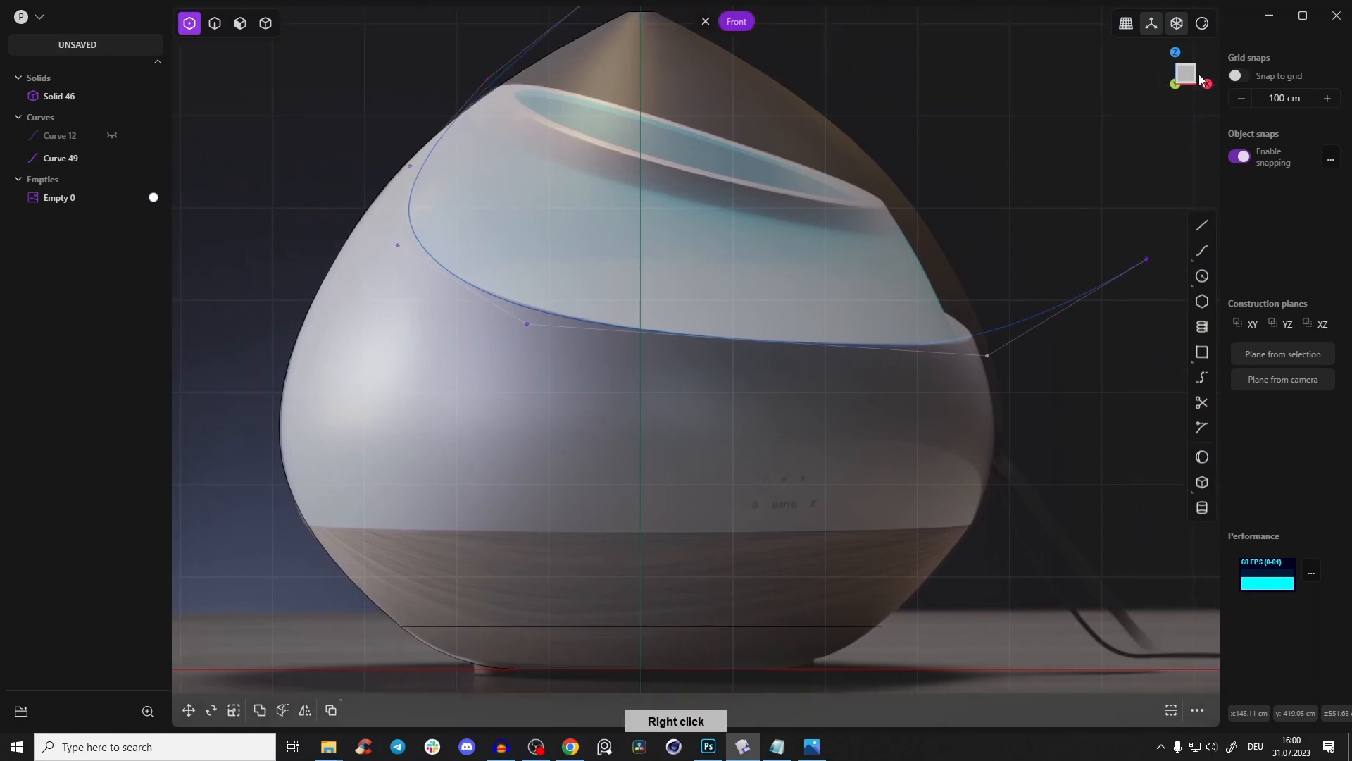
key("2")
right_click_drag(522, 117, 527, 134)
left_click(535, 81)
left_click(543, 55)
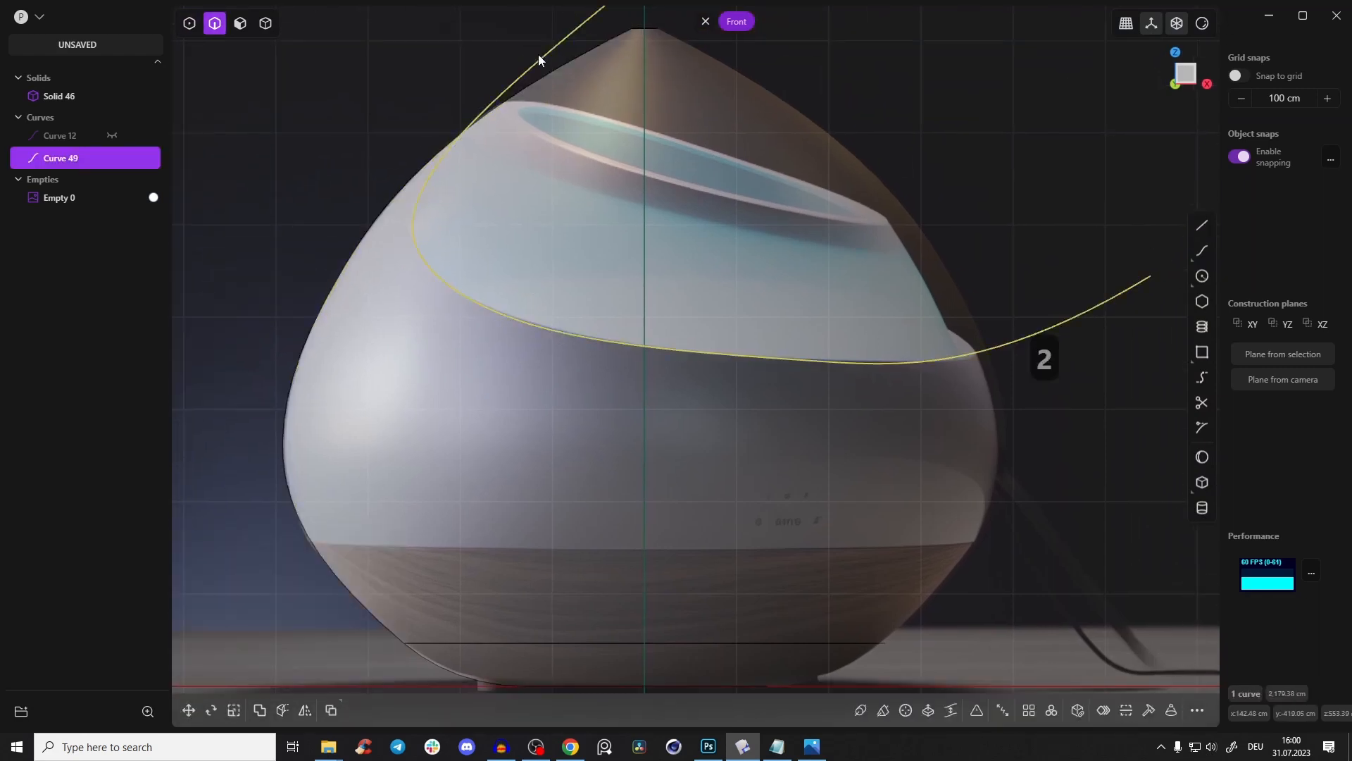
key("c")
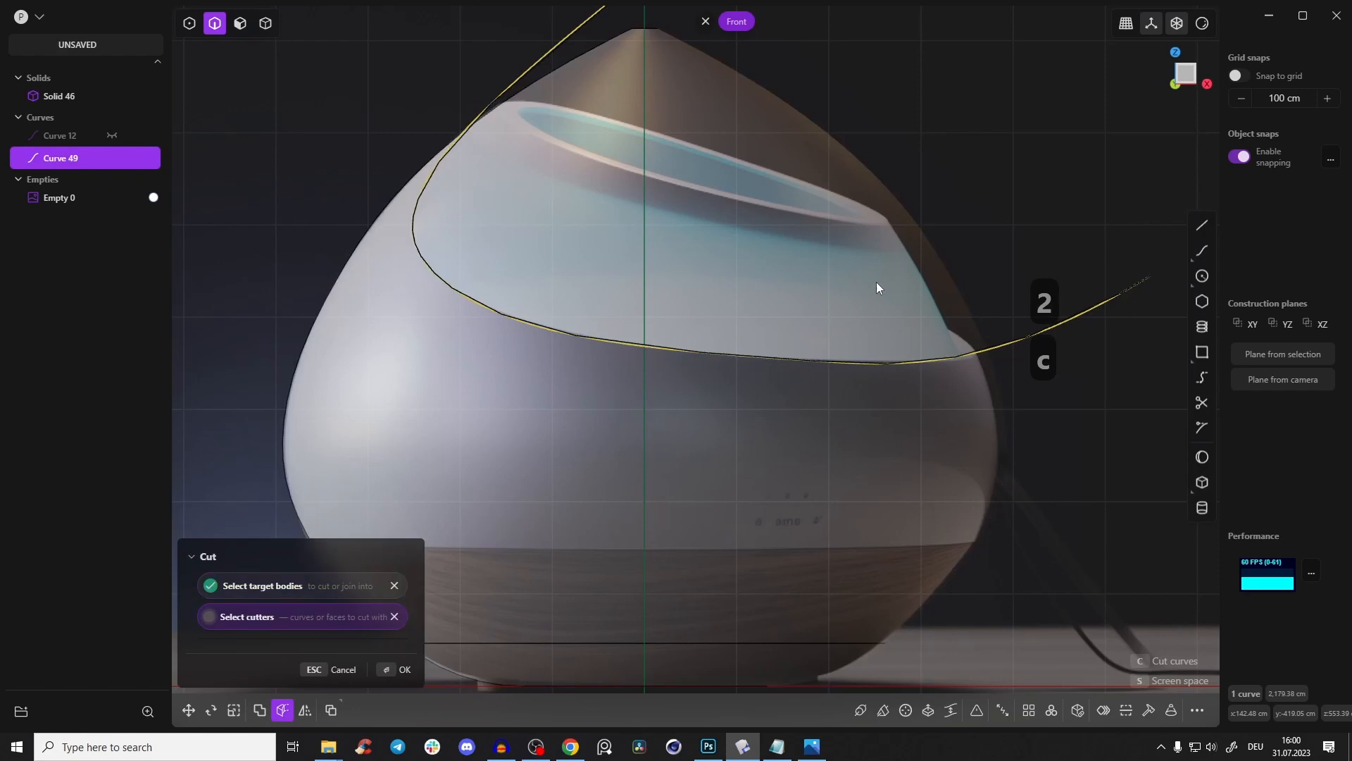
left_click(400, 669)
- Delete the upper piece of the cut body, keeping the lower shell with its sloped opening
right_click_drag(687, 227, 620, 204)
key("Tab")
key("x")
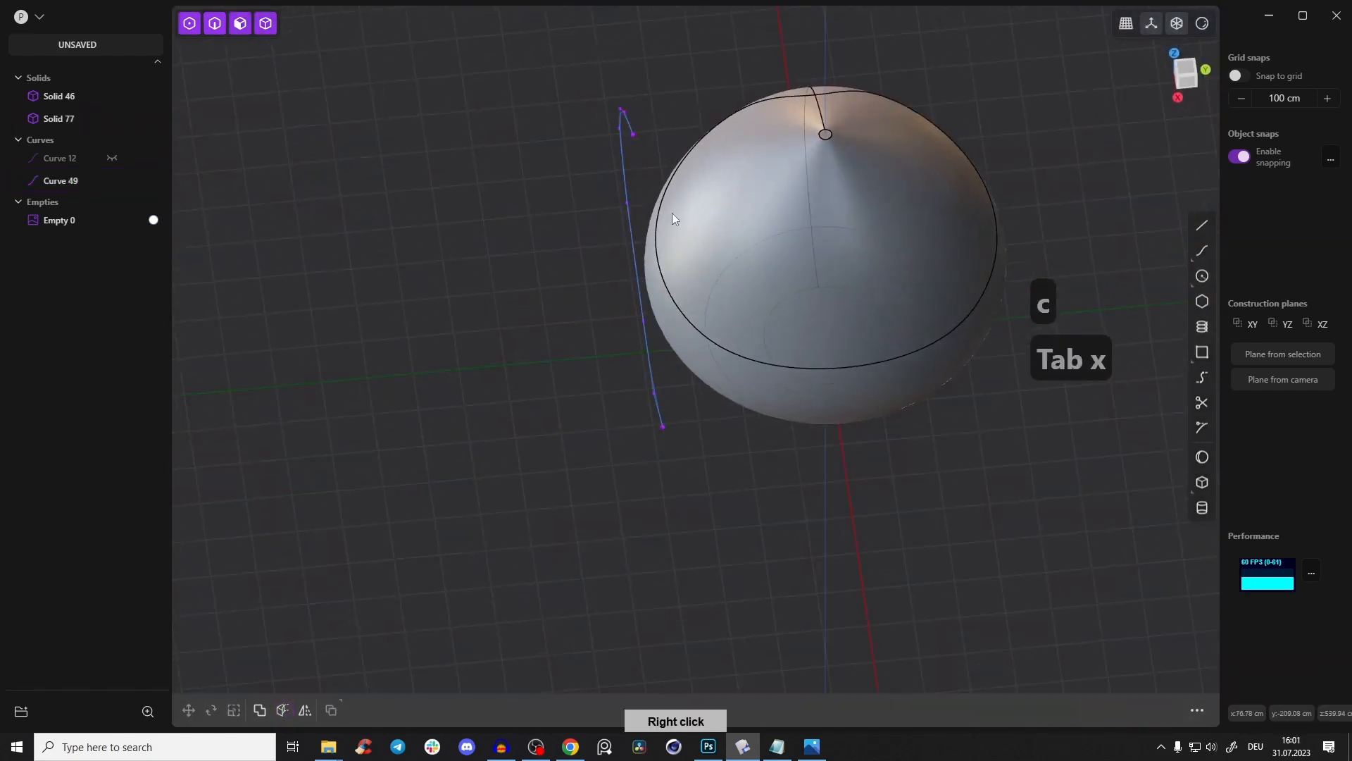
left_click(846, 177)
key("x")
right_click_drag(715, 340, 749, 196)
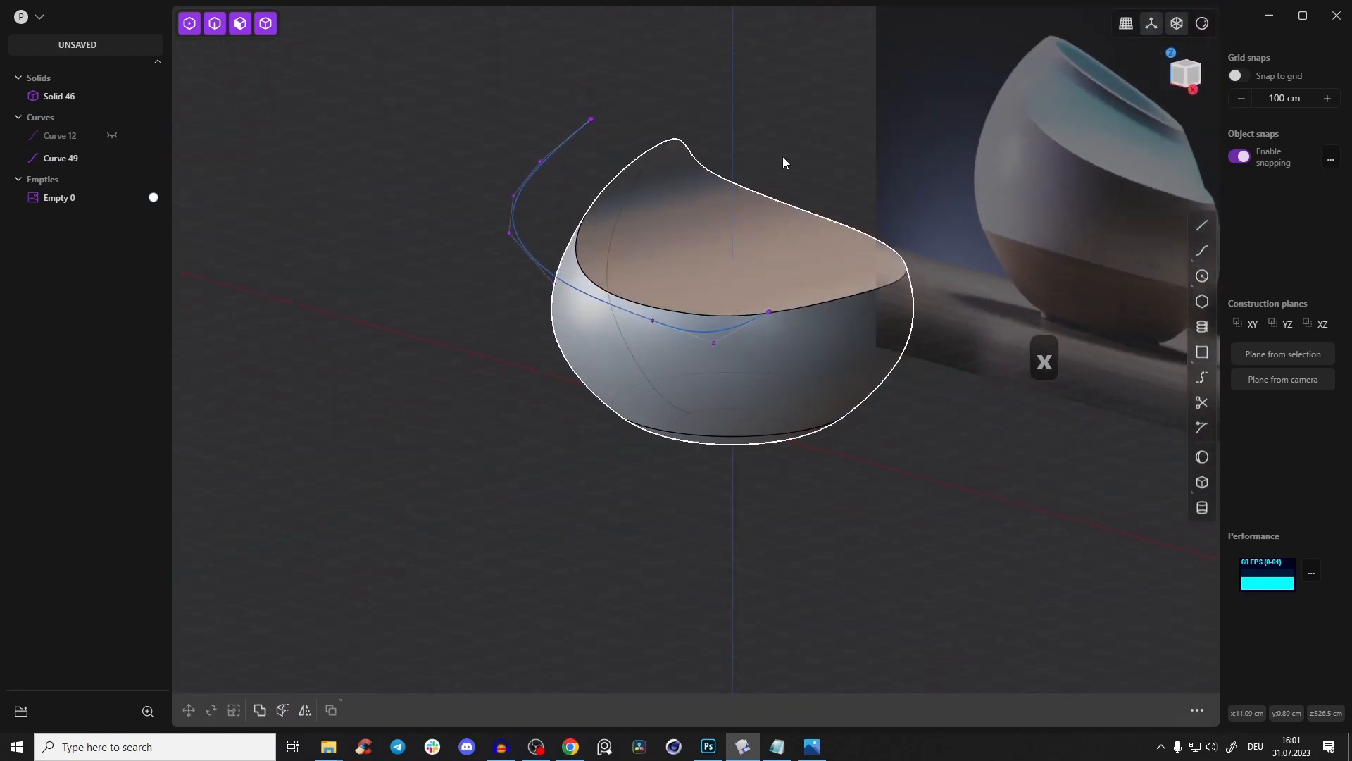
- Unhide the original profile curve and keep the cutting curve hidden
left_click(1178, 76)
scroll(713, 244, "up", 4)
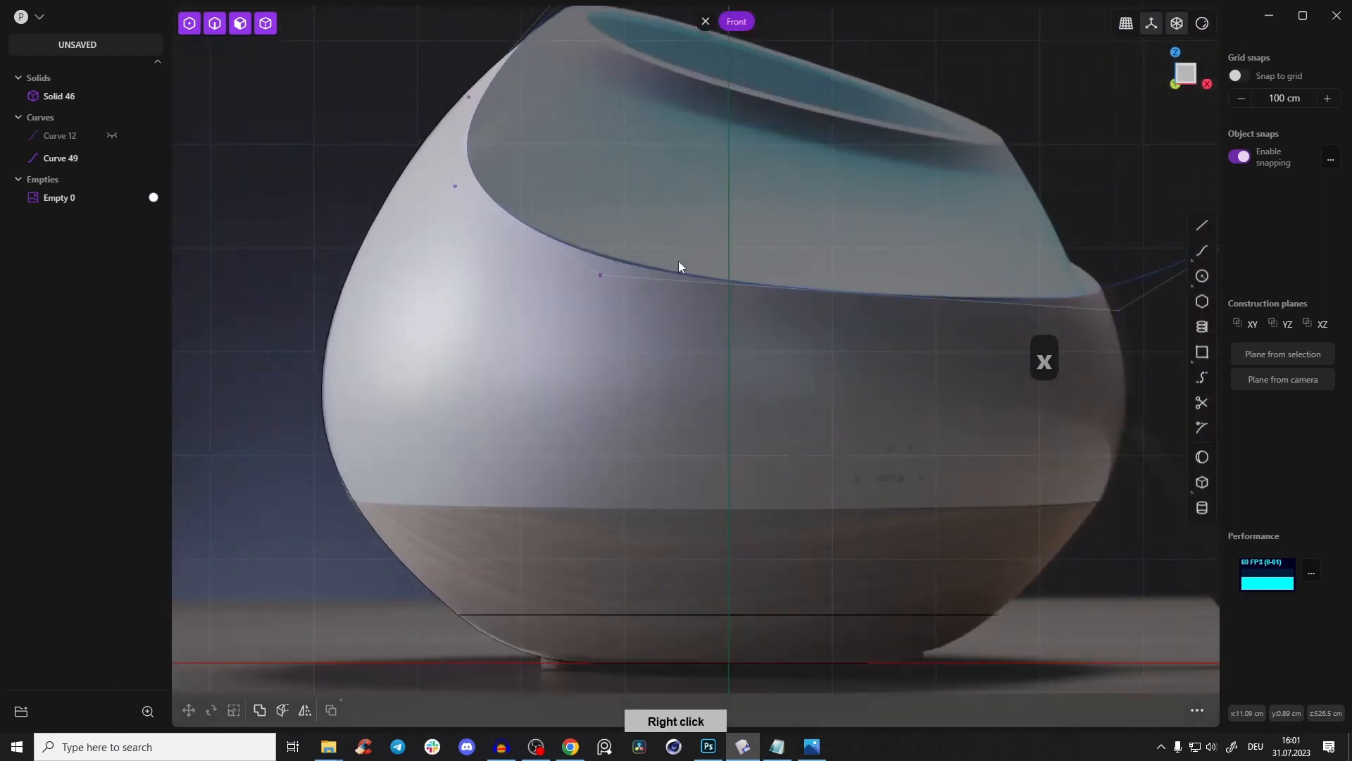
right_click_drag(680, 262, 620, 380)
key("2")
left_click(558, 54)
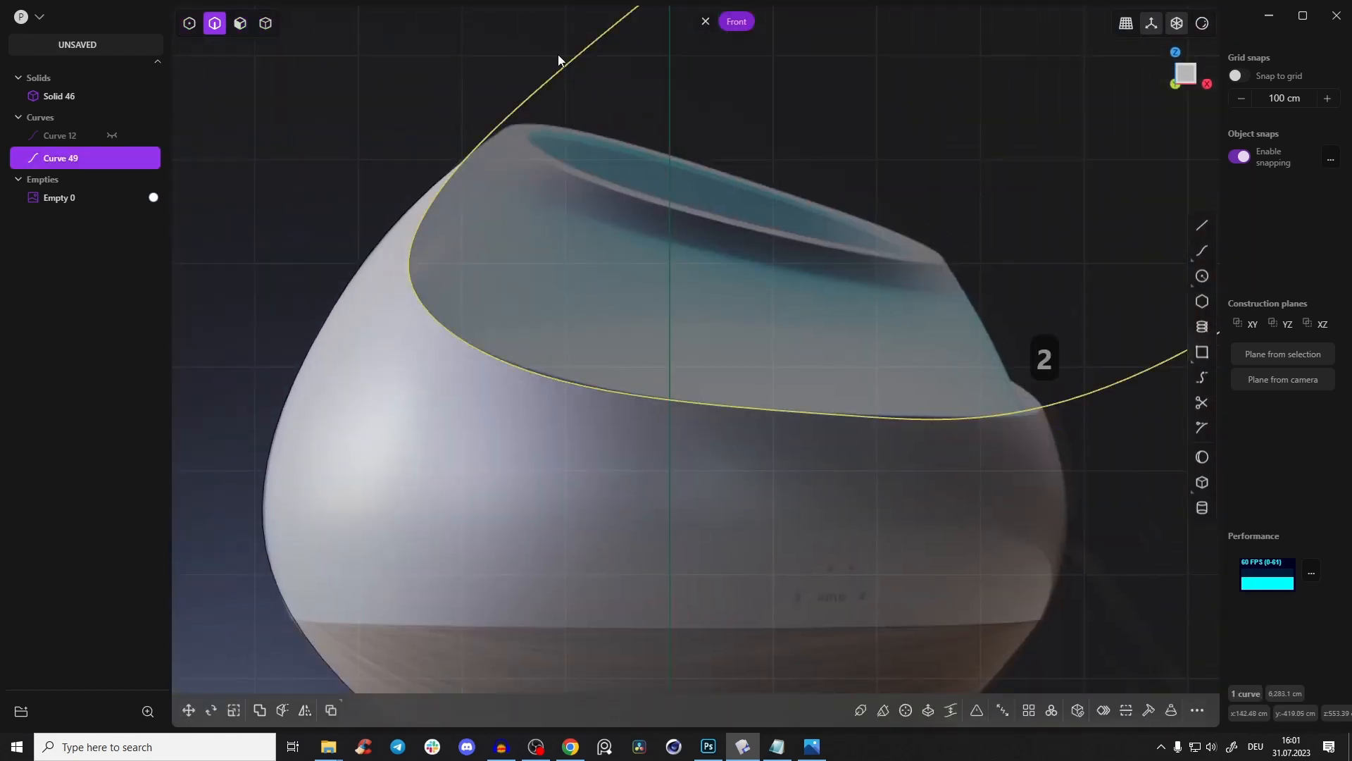
key("h")
key("alt+h")
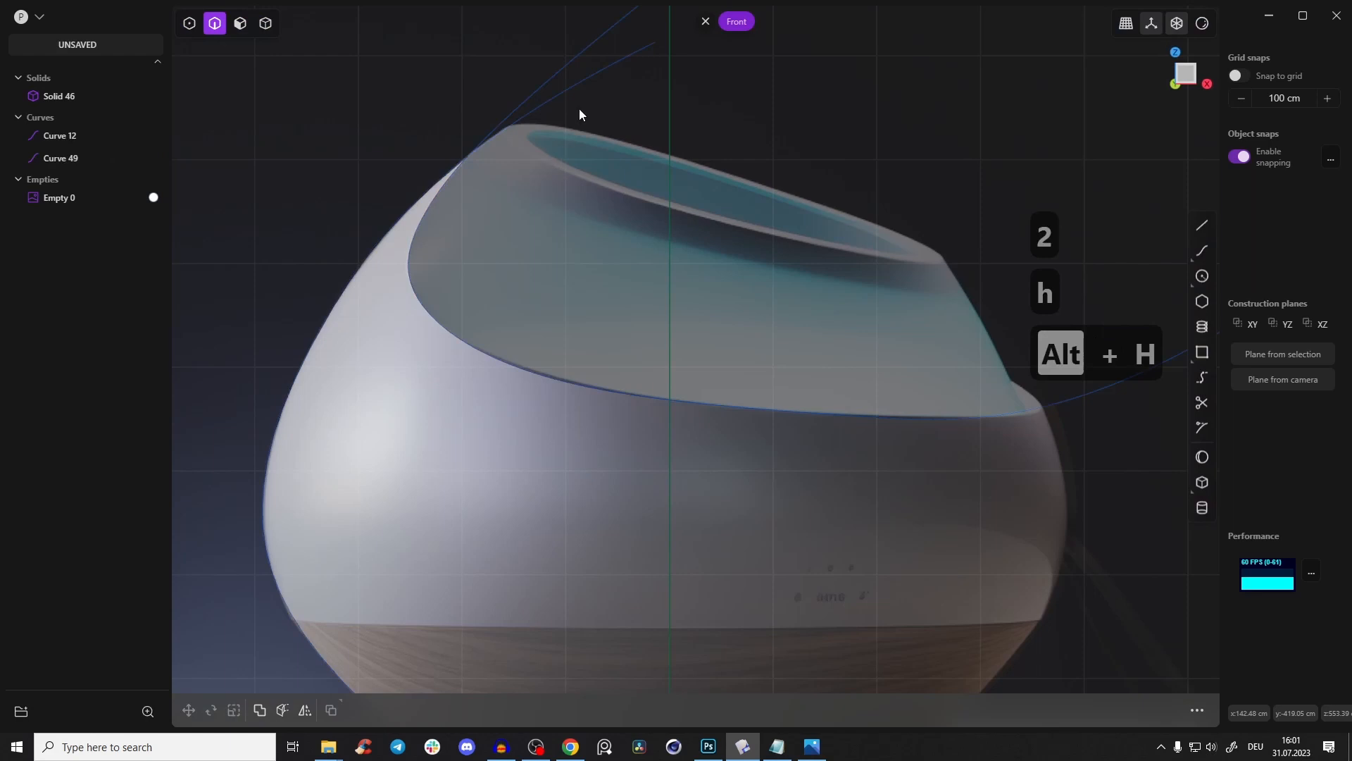
left_click(566, 62)
key("h")
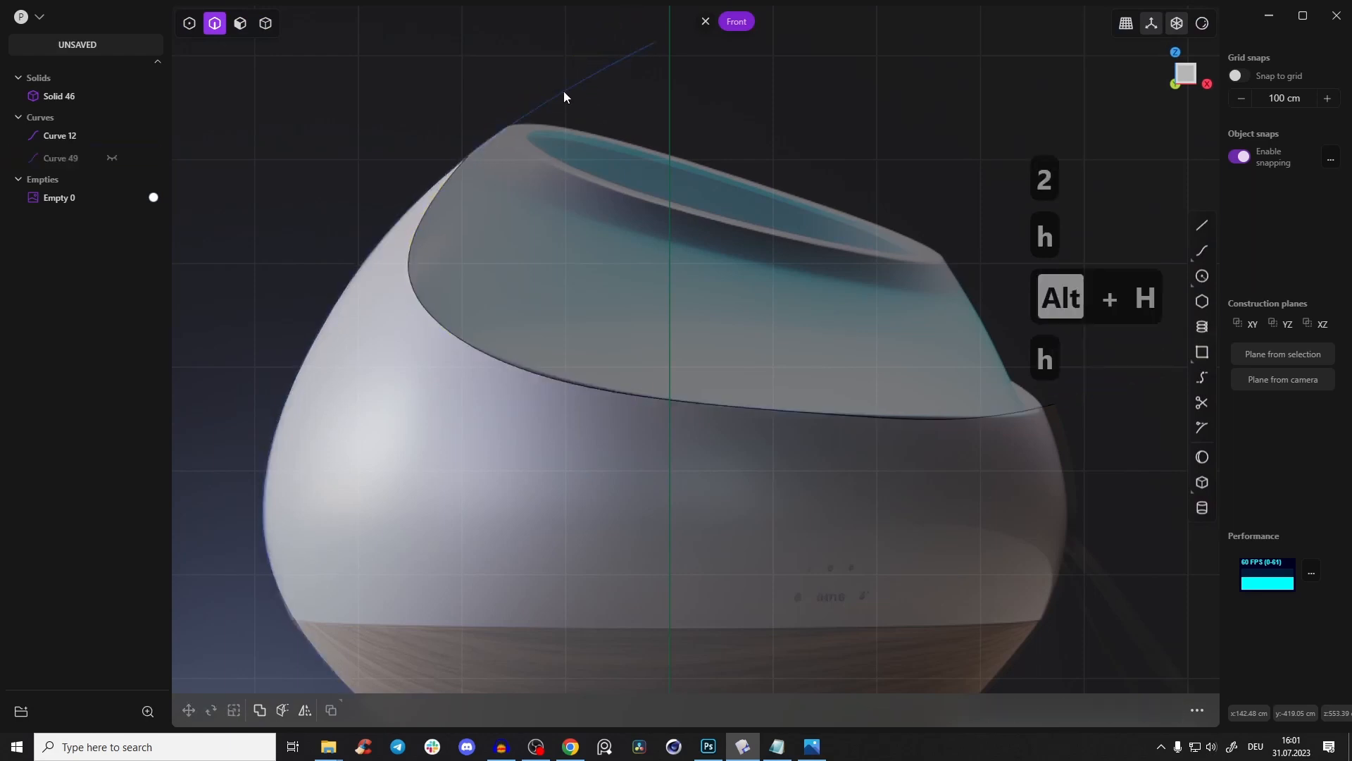
- Revolve the profile curve 360° about the vertical Z axis and cap the resulting sheet into a solid
left_click(496, 125)
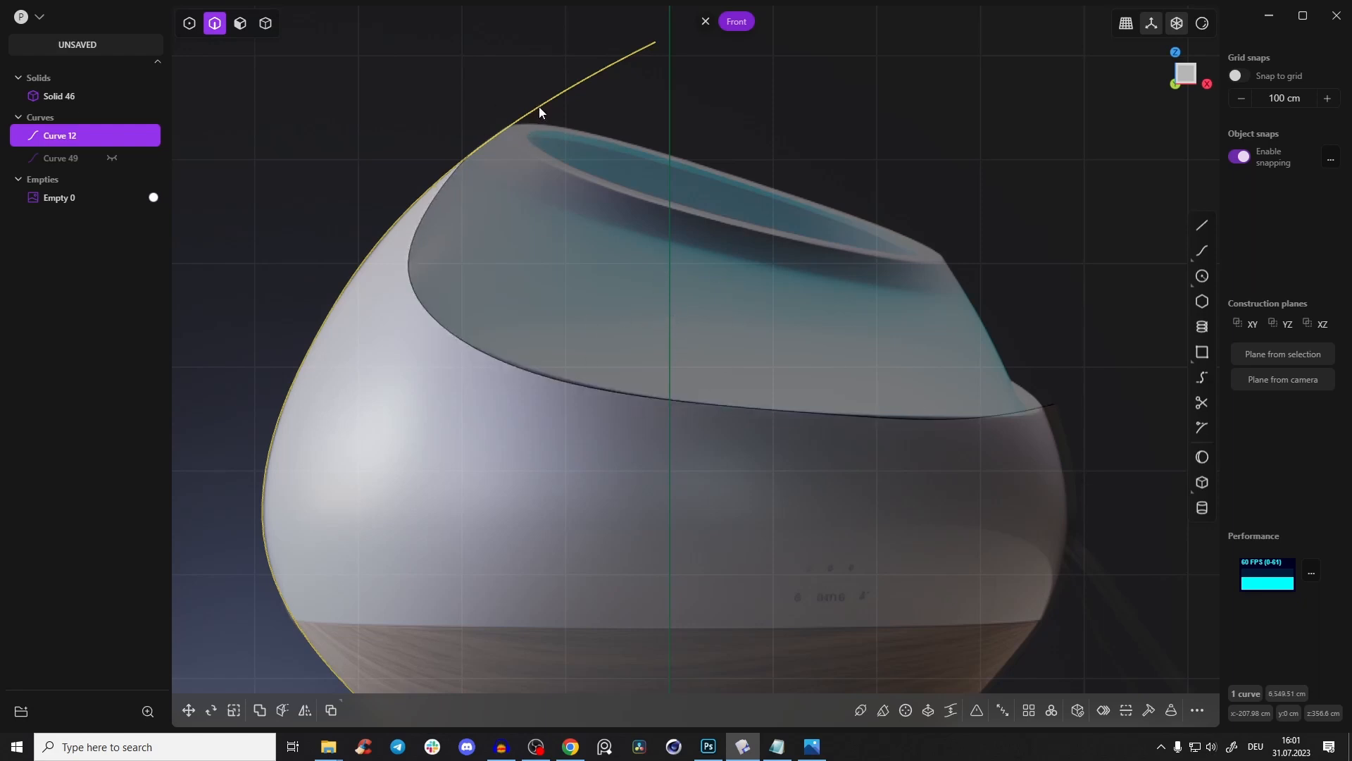
scroll(636, 260, "down", 2)
right_click(669, 234)
scroll(655, 229, "down", 1)
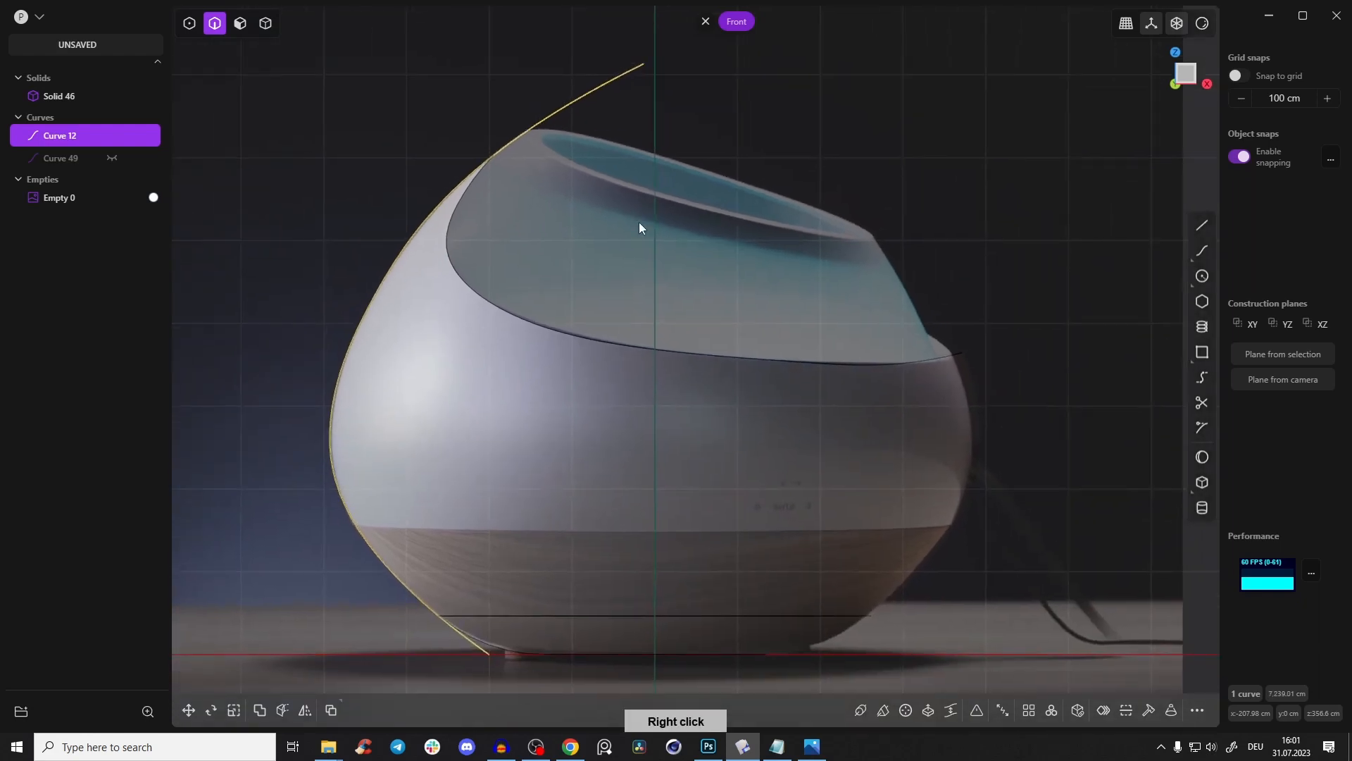
left_click(906, 710)
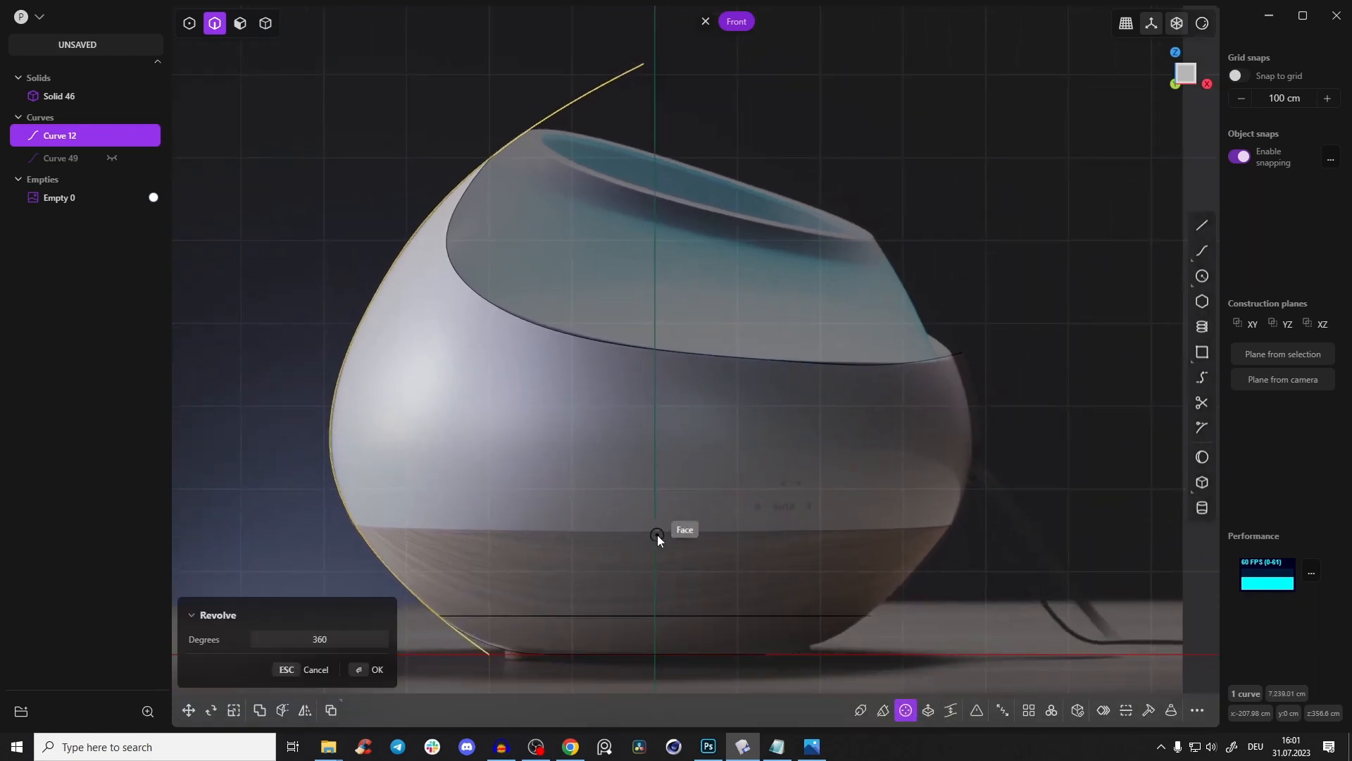
left_click(653, 653)
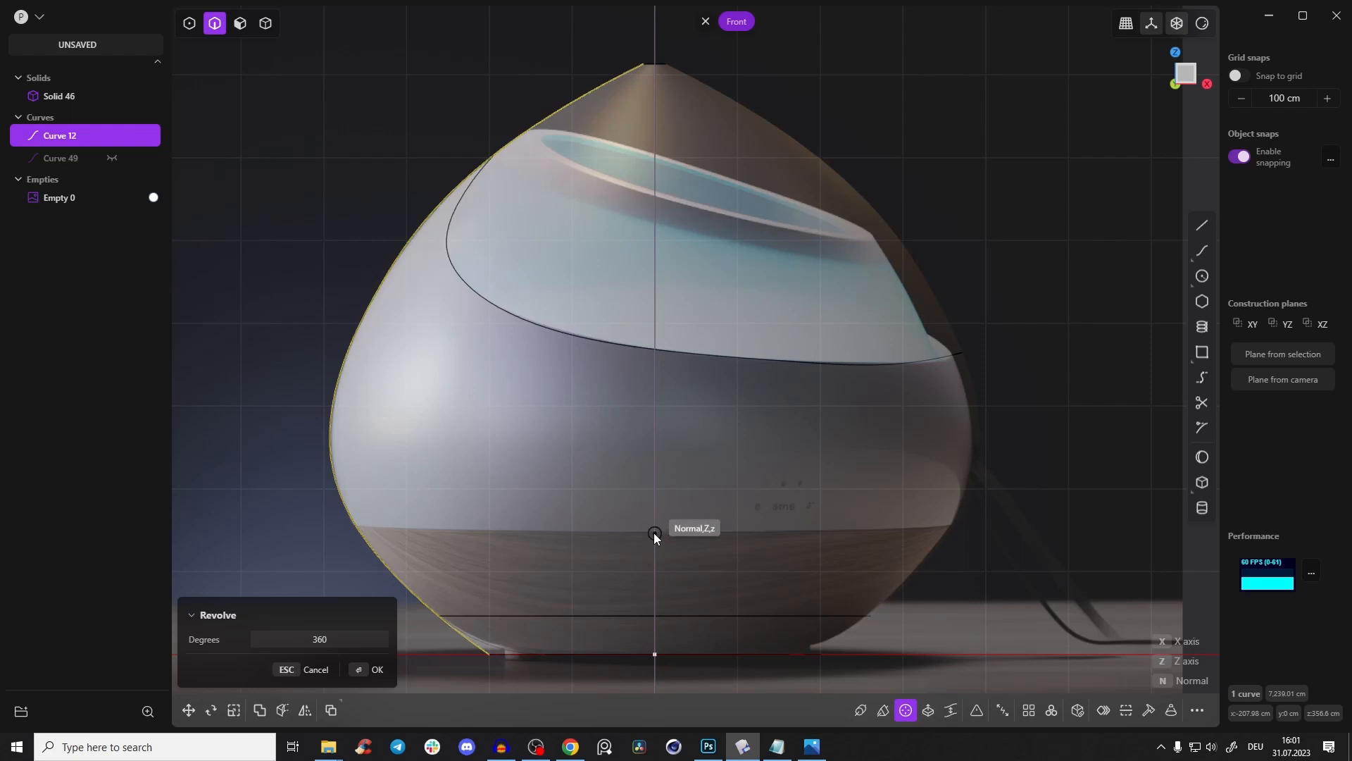
left_click(652, 529)
left_click(378, 670)
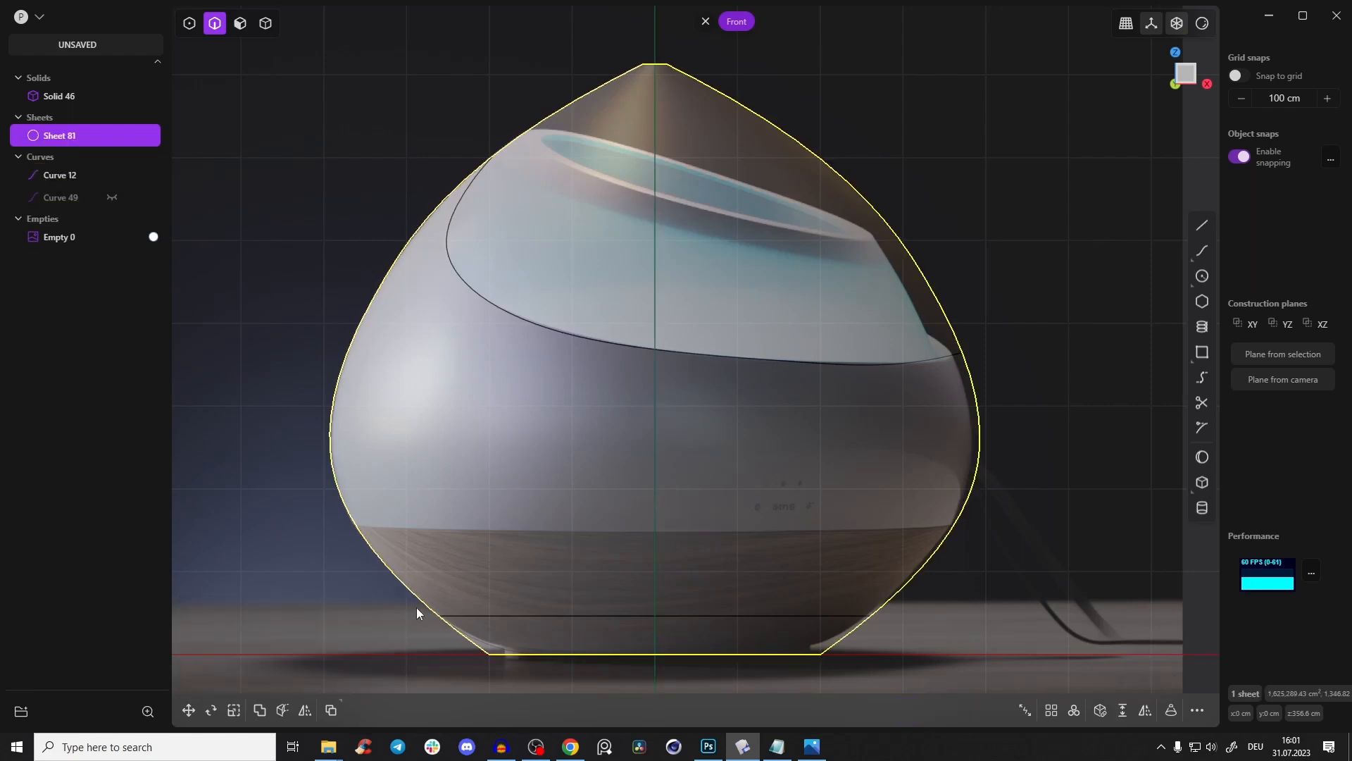
left_click(1100, 710)
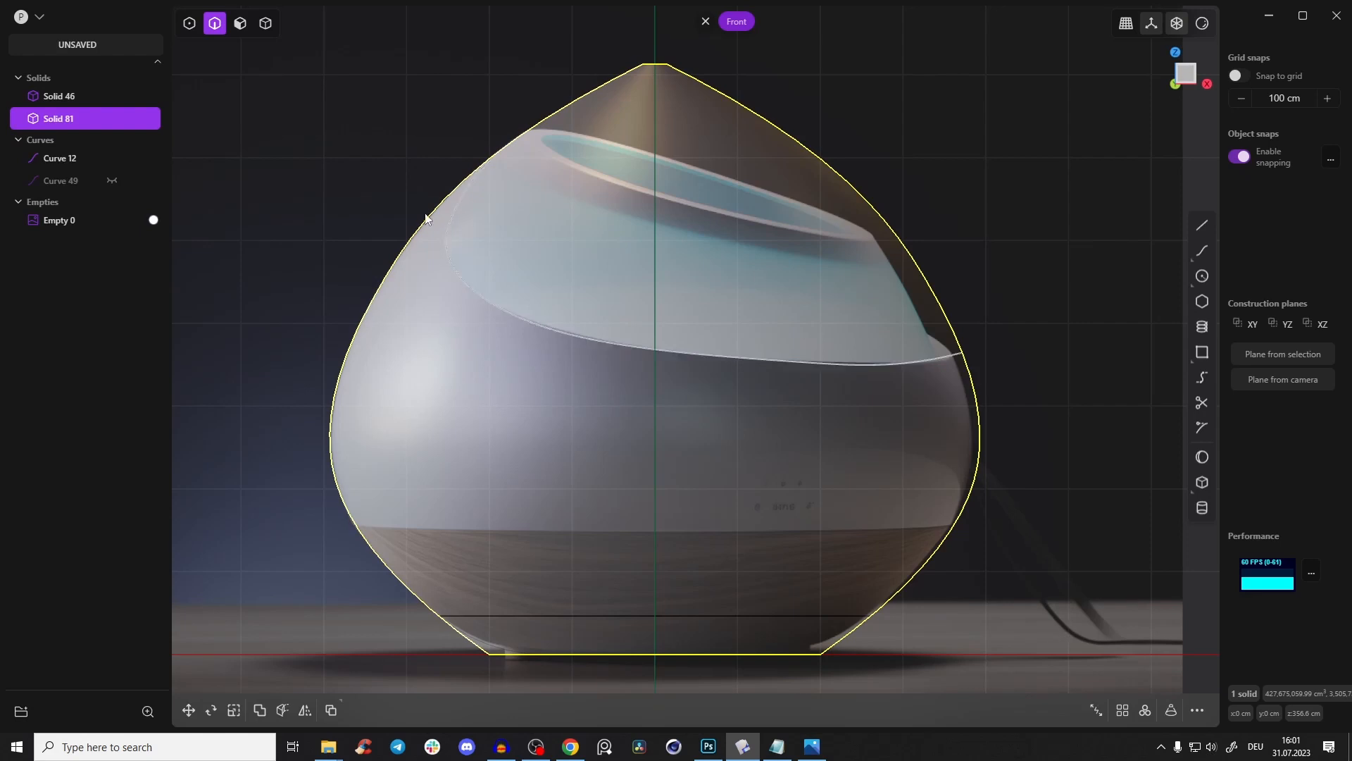
- Scale the new solid uniformly to about 0.968 and move it by about -5.106 cm in X and 5.957 cm in Z
key("s")
key("s")
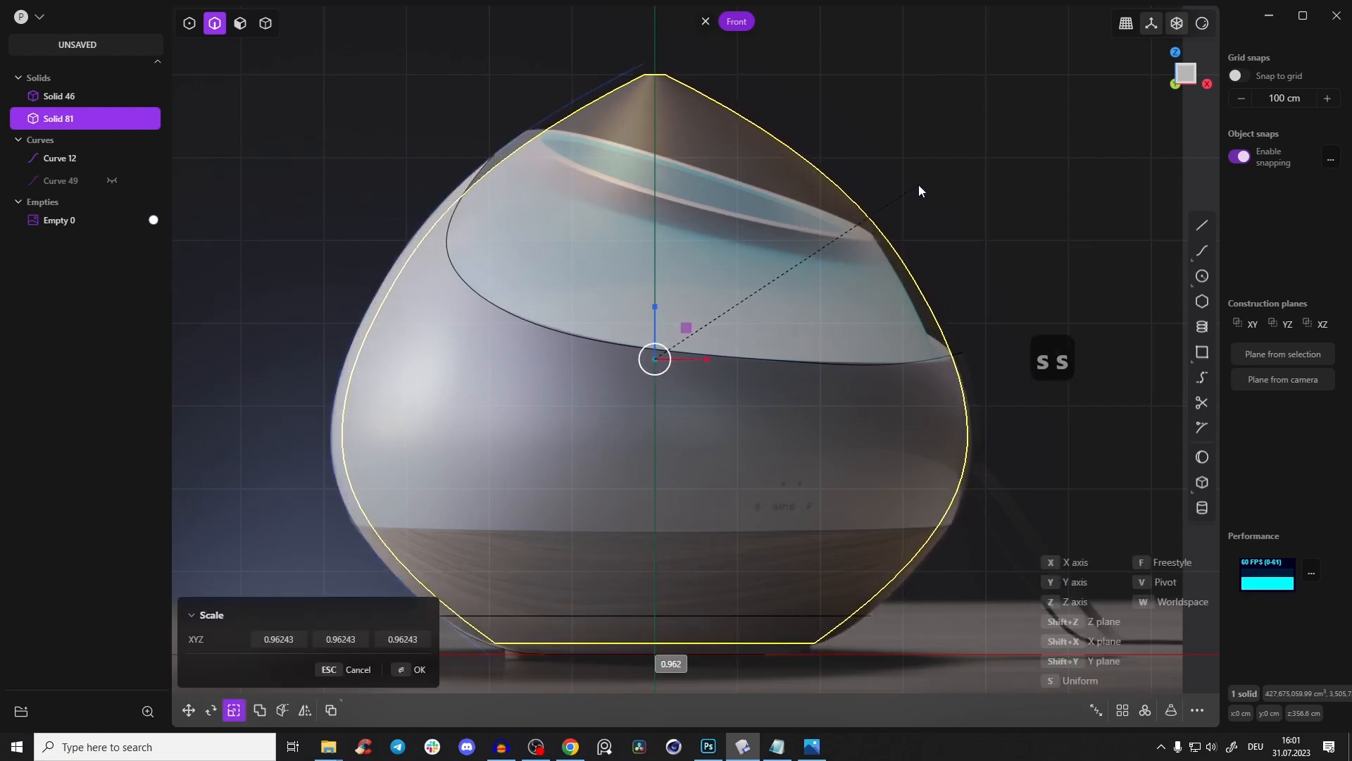
left_click(915, 193)
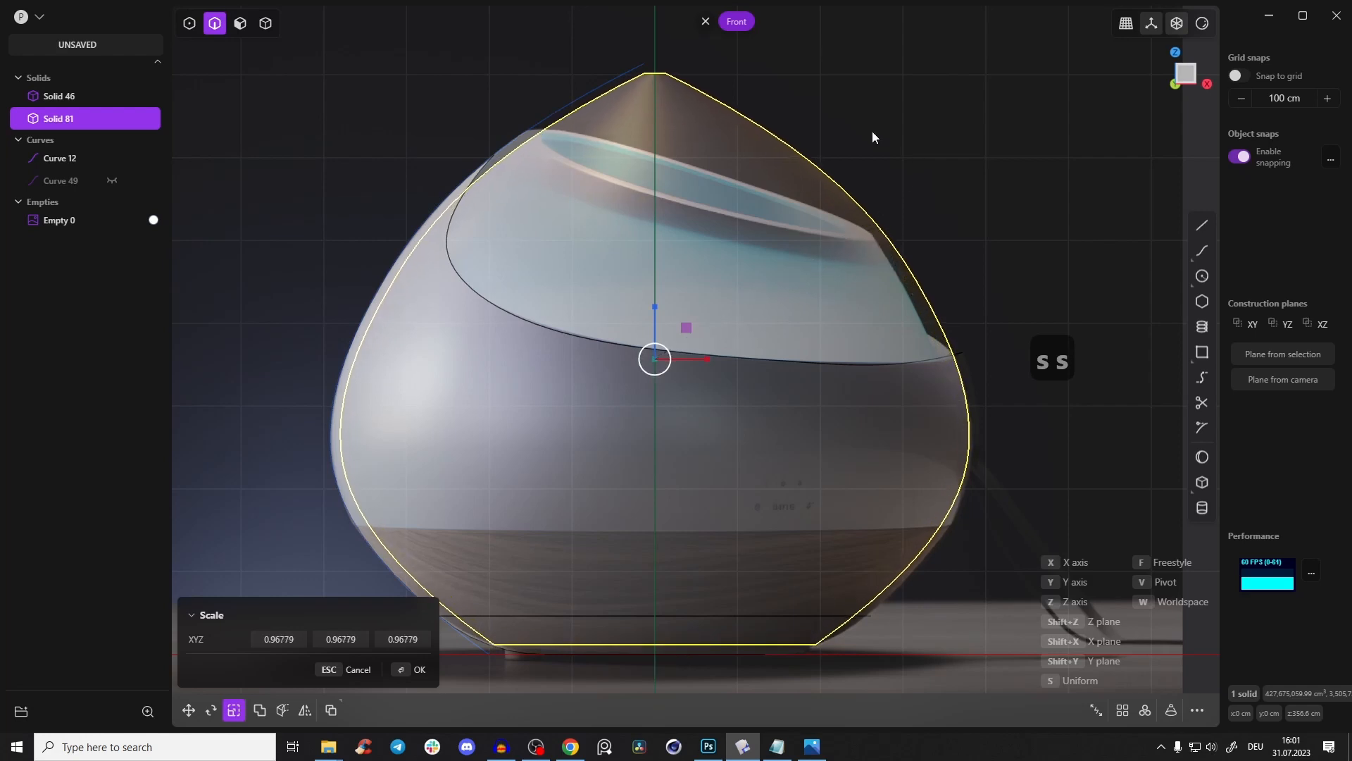
key("g")
key("g")
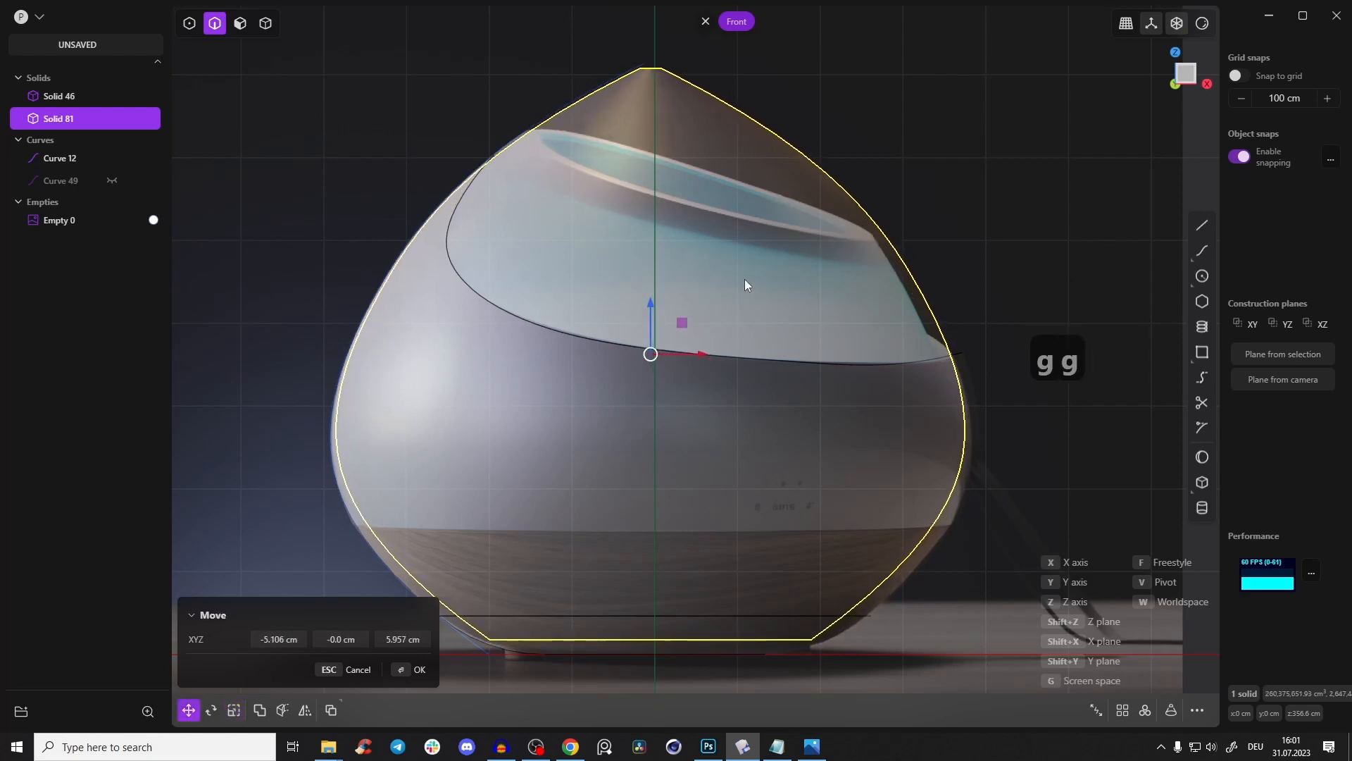
key("Escape")
key("g")
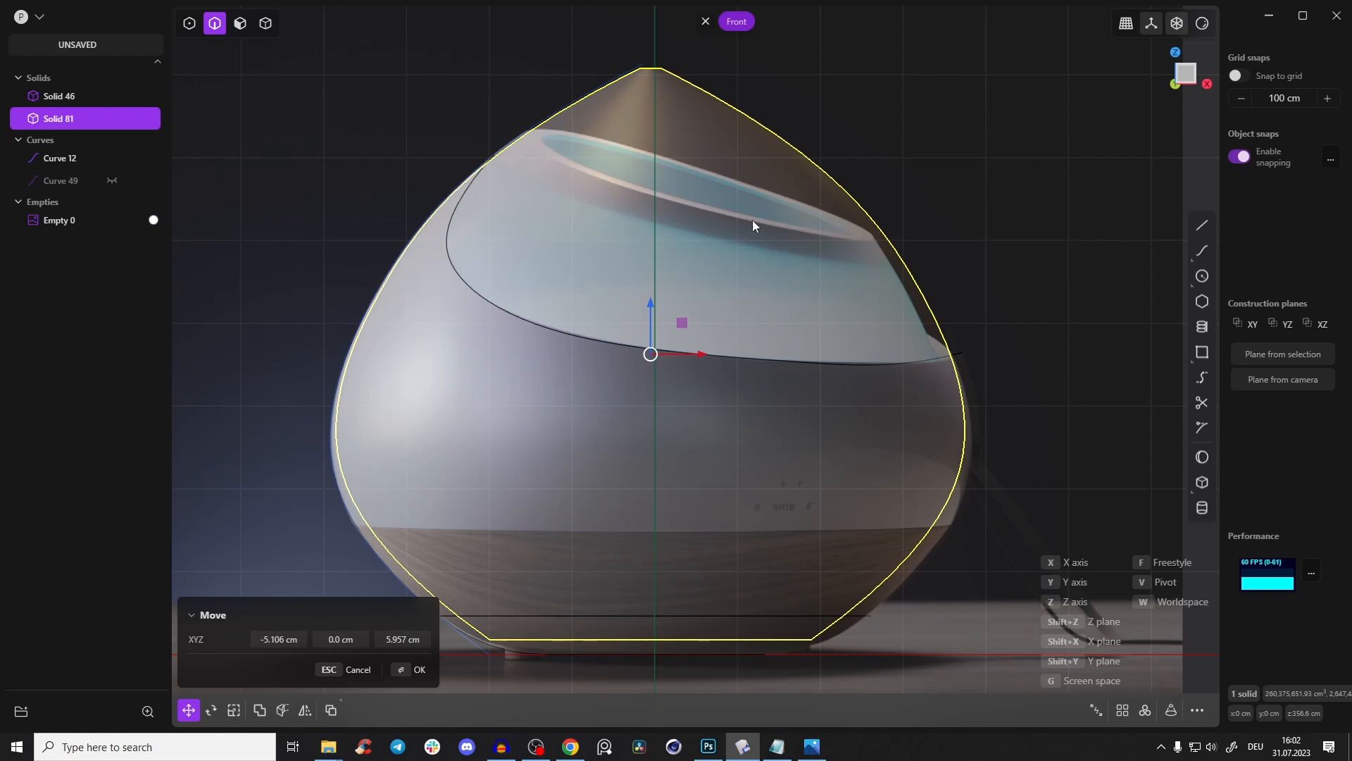
- Scale the inner solid uniformly to about 0.991 to fit the reference silhouette
key("s")
key("s")
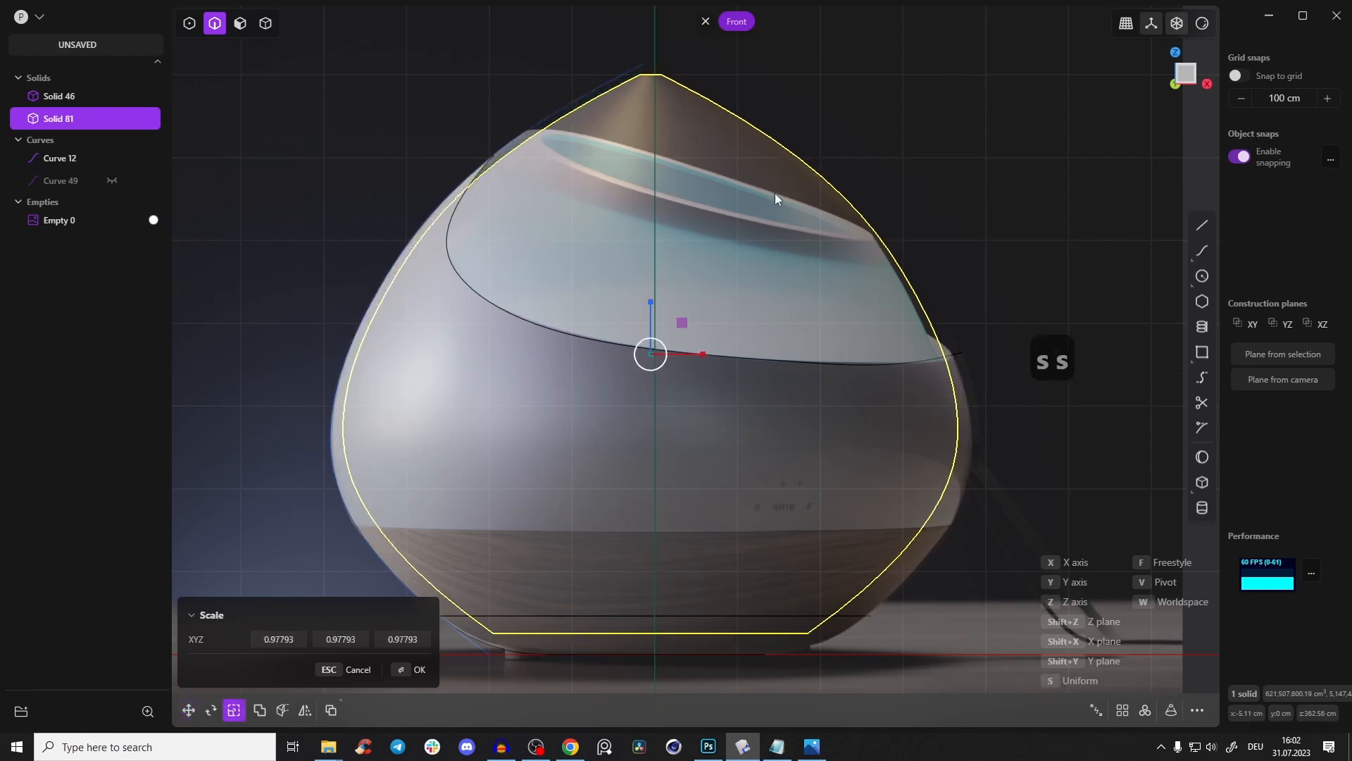
key("s")
key("s")
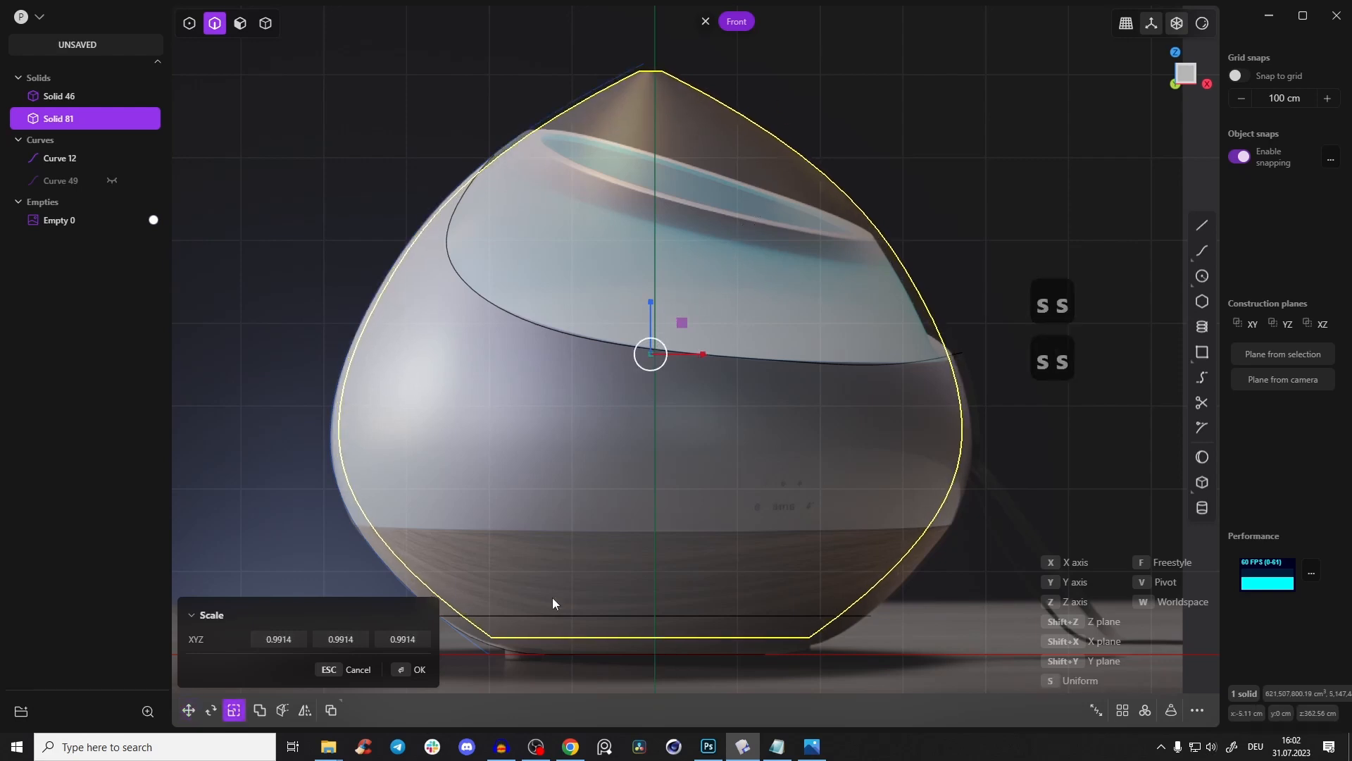
left_click(416, 669)
- Move the inner solid by about -2.553 cm in X and 1.702 cm in Z, checking its fit against the reference image
key("g")
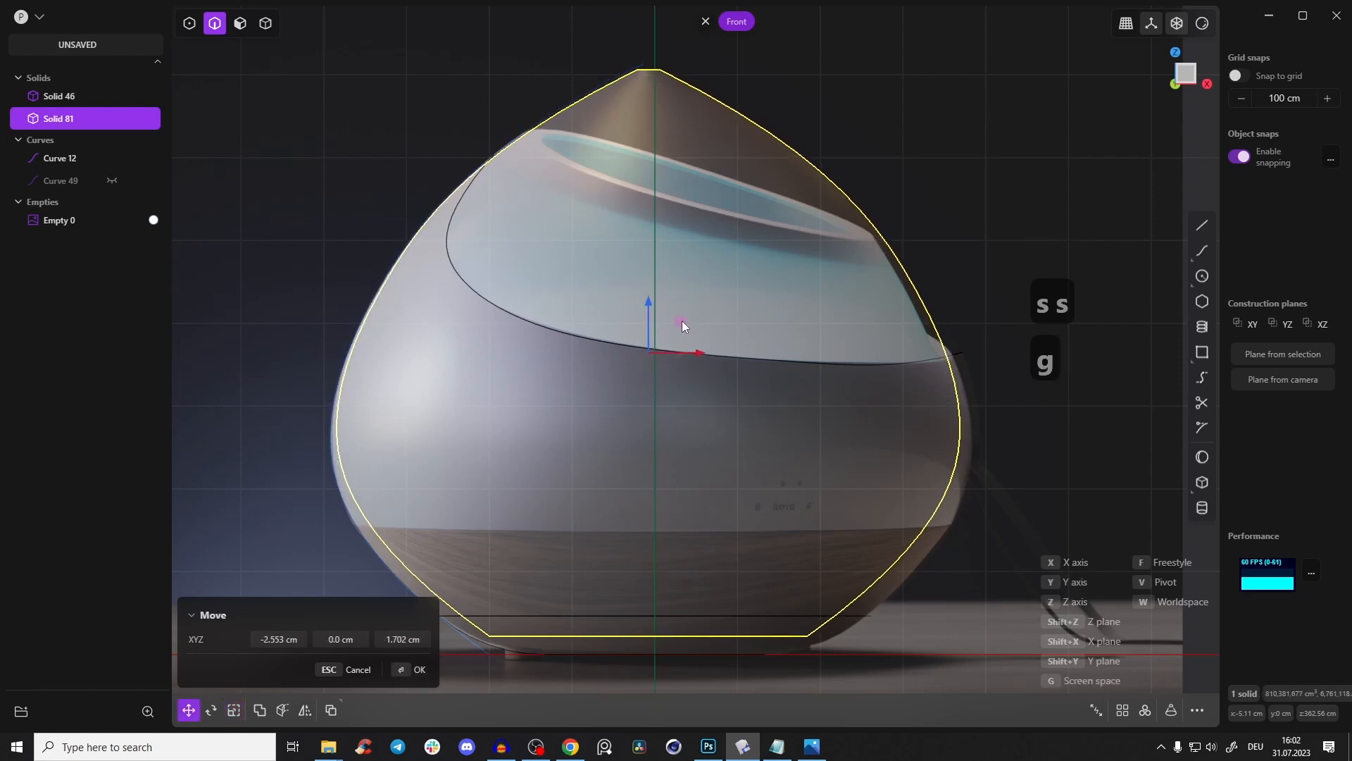
right_click_drag(658, 276, 713, 505)
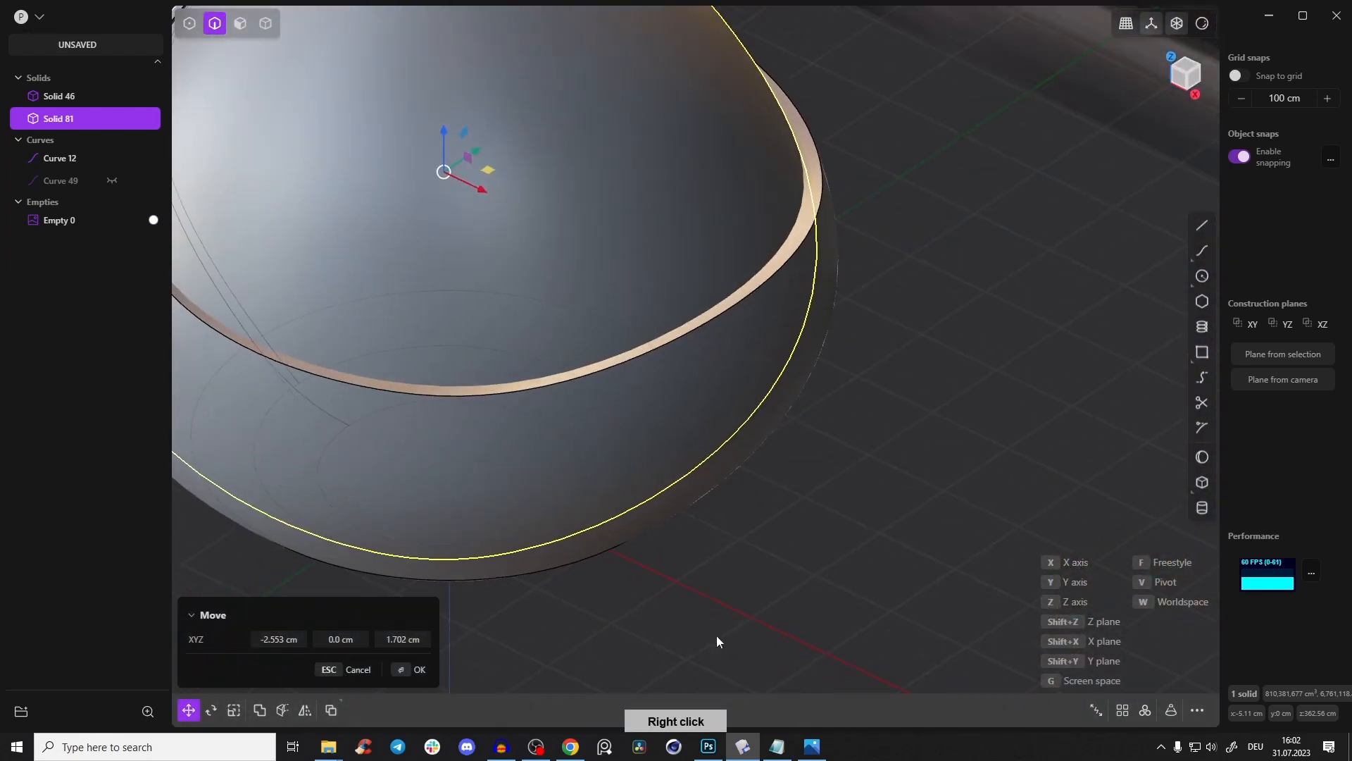
left_click(812, 745)
left_click(580, 351)
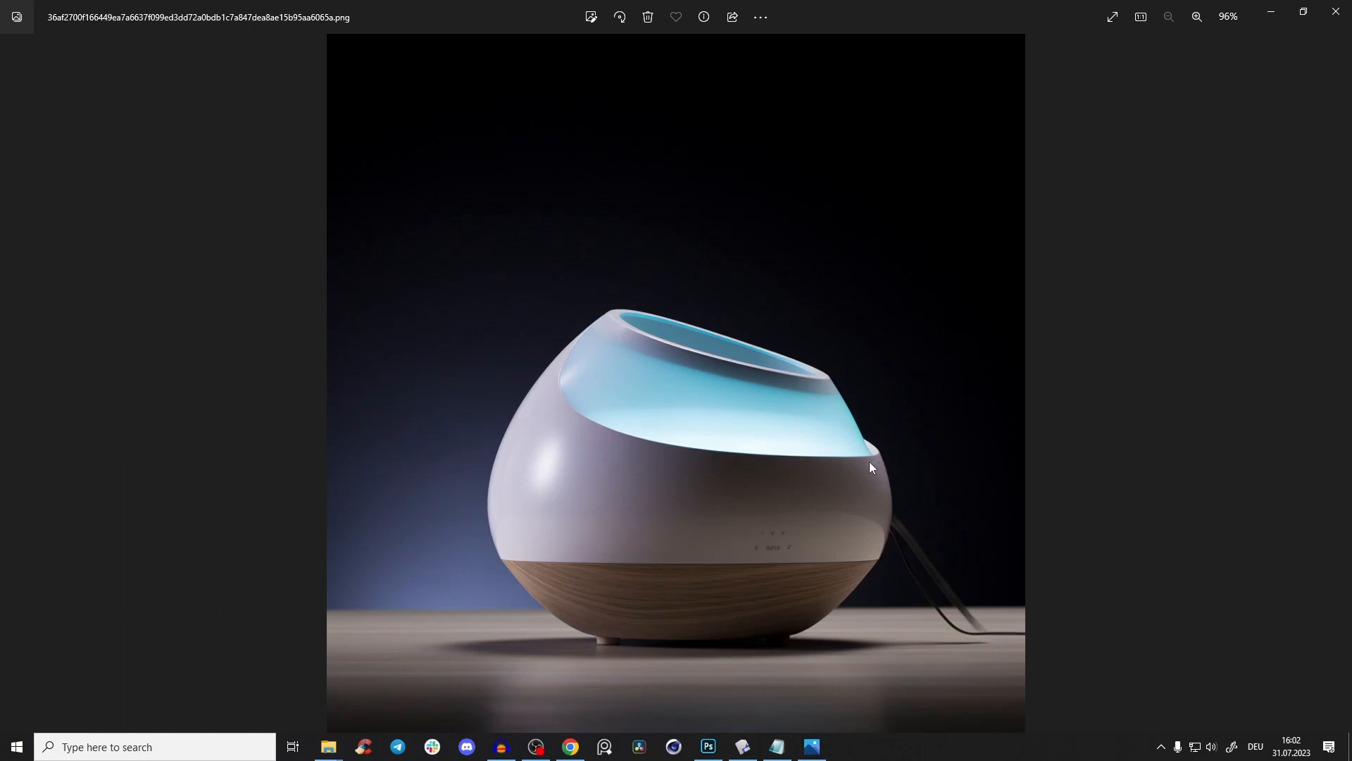
left_click(1272, 11)
right_click_drag(624, 250, 972, 8)
right_click_drag(562, 283, 560, 249)
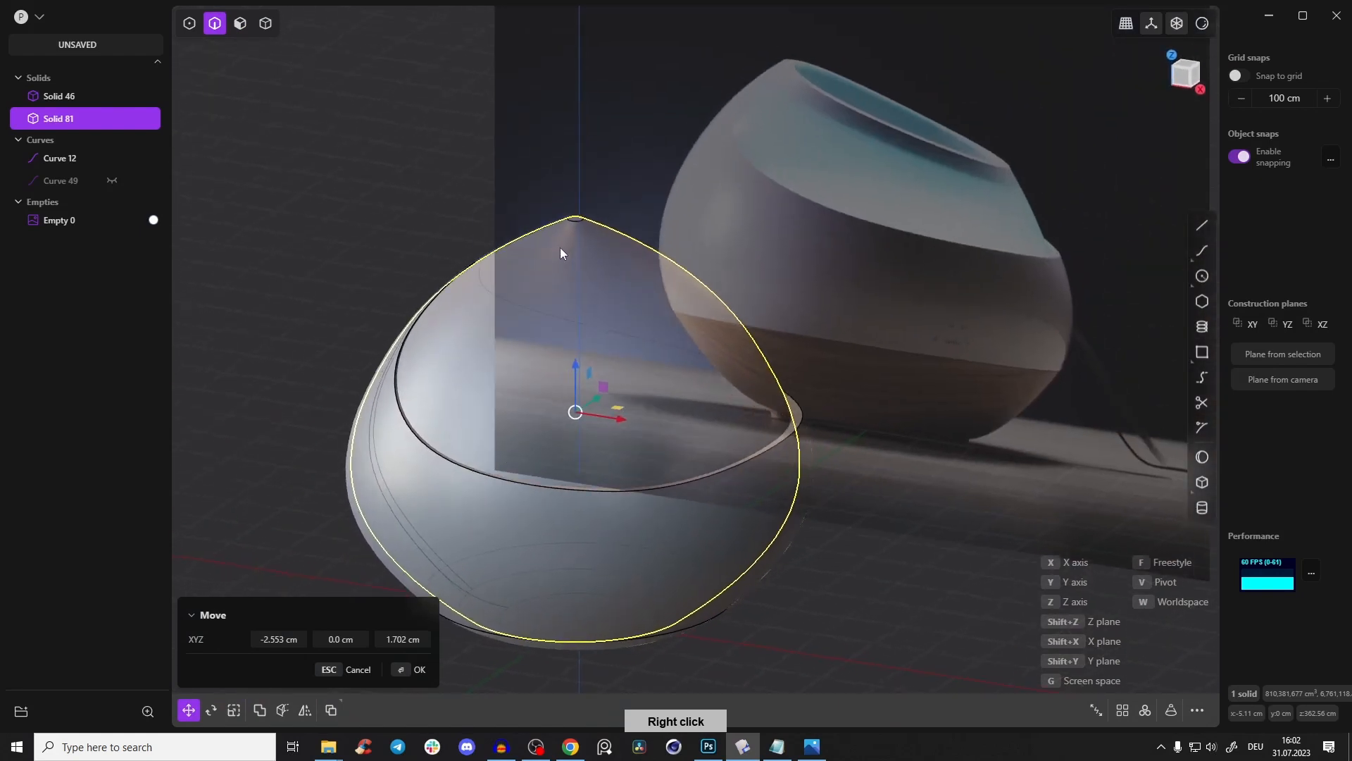
left_click(1181, 78)
scroll(628, 315, "up", 5)
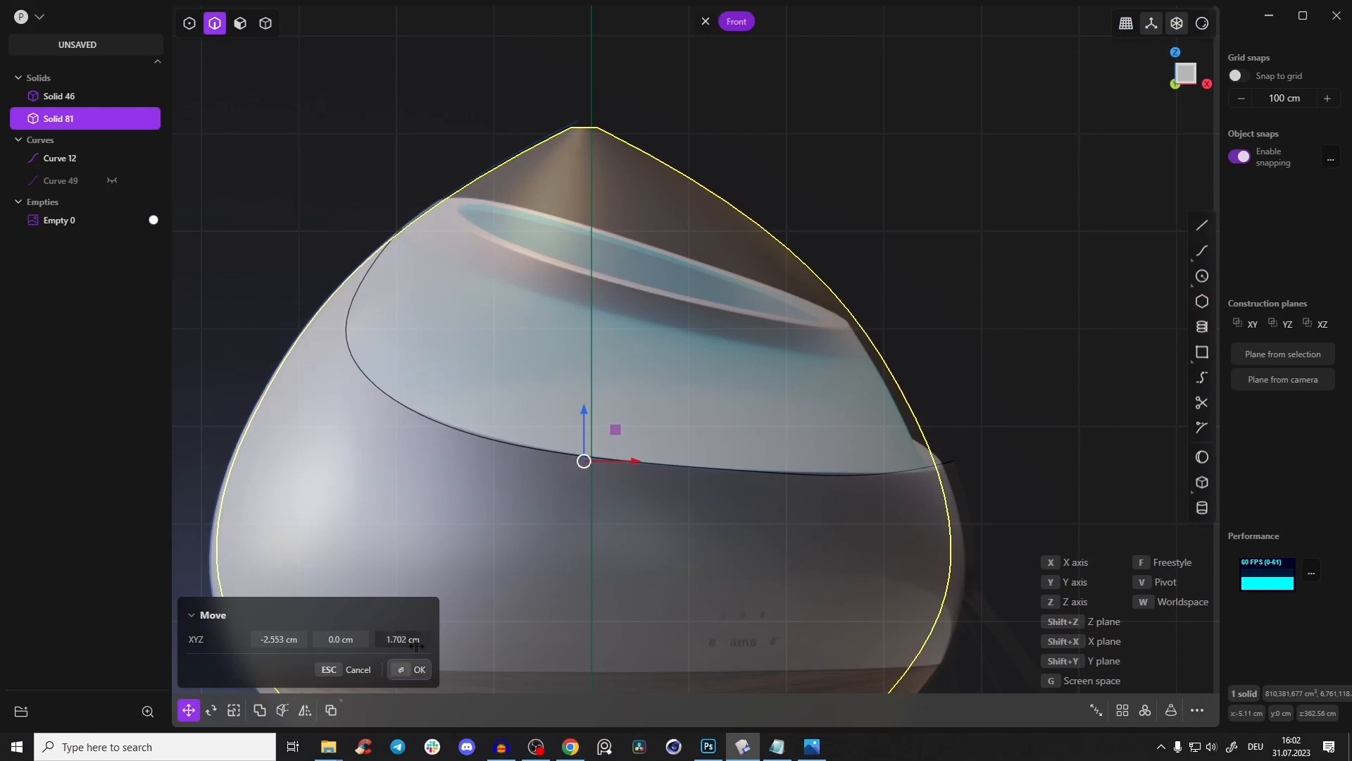
left_click(417, 670)
- Hide the original profile curve
left_click(506, 162)
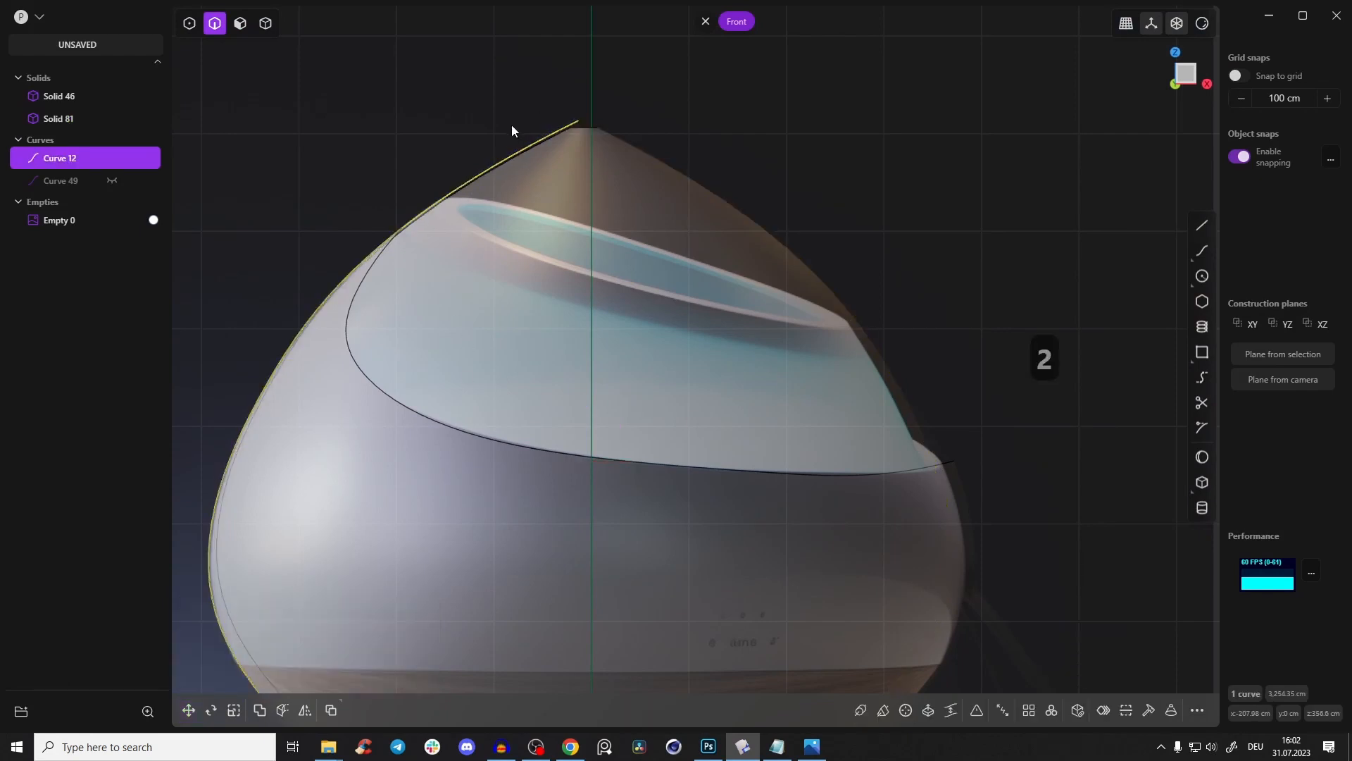
key("h")
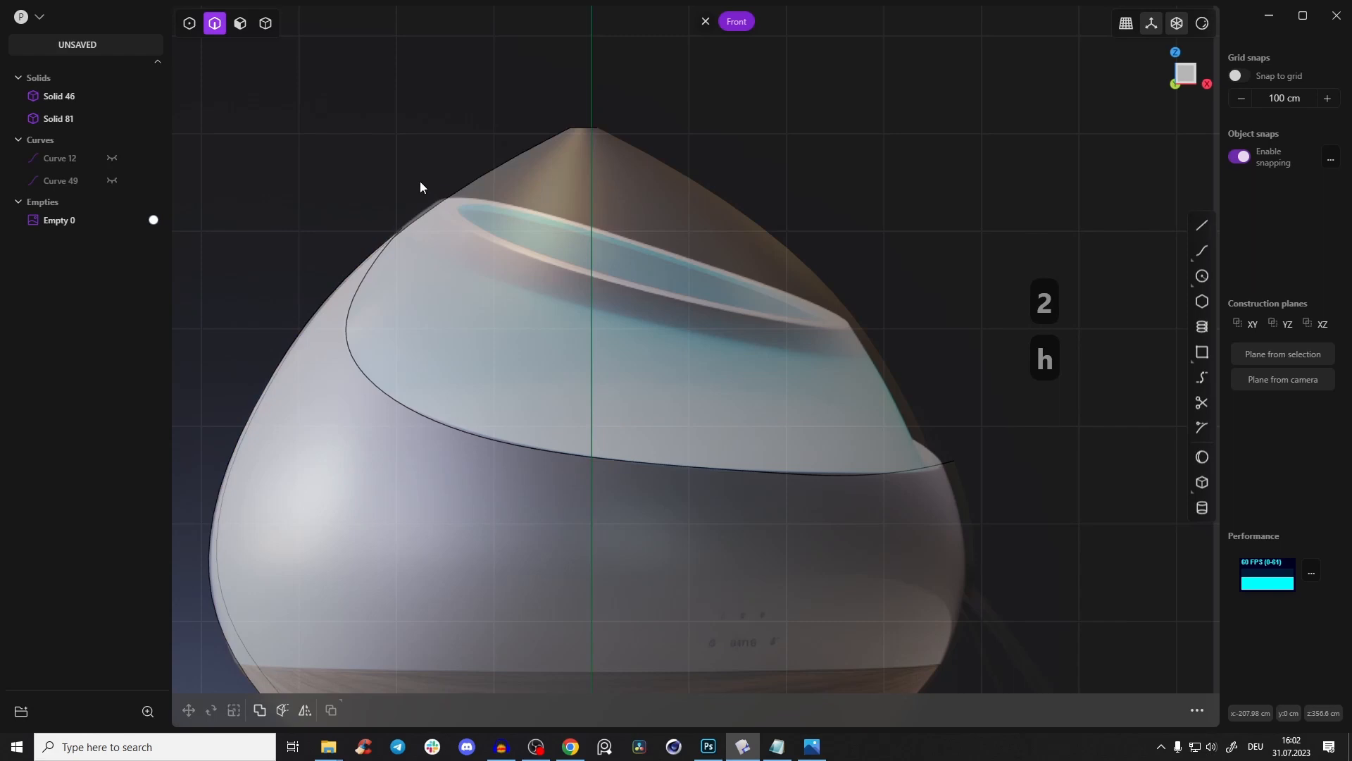
key("a")
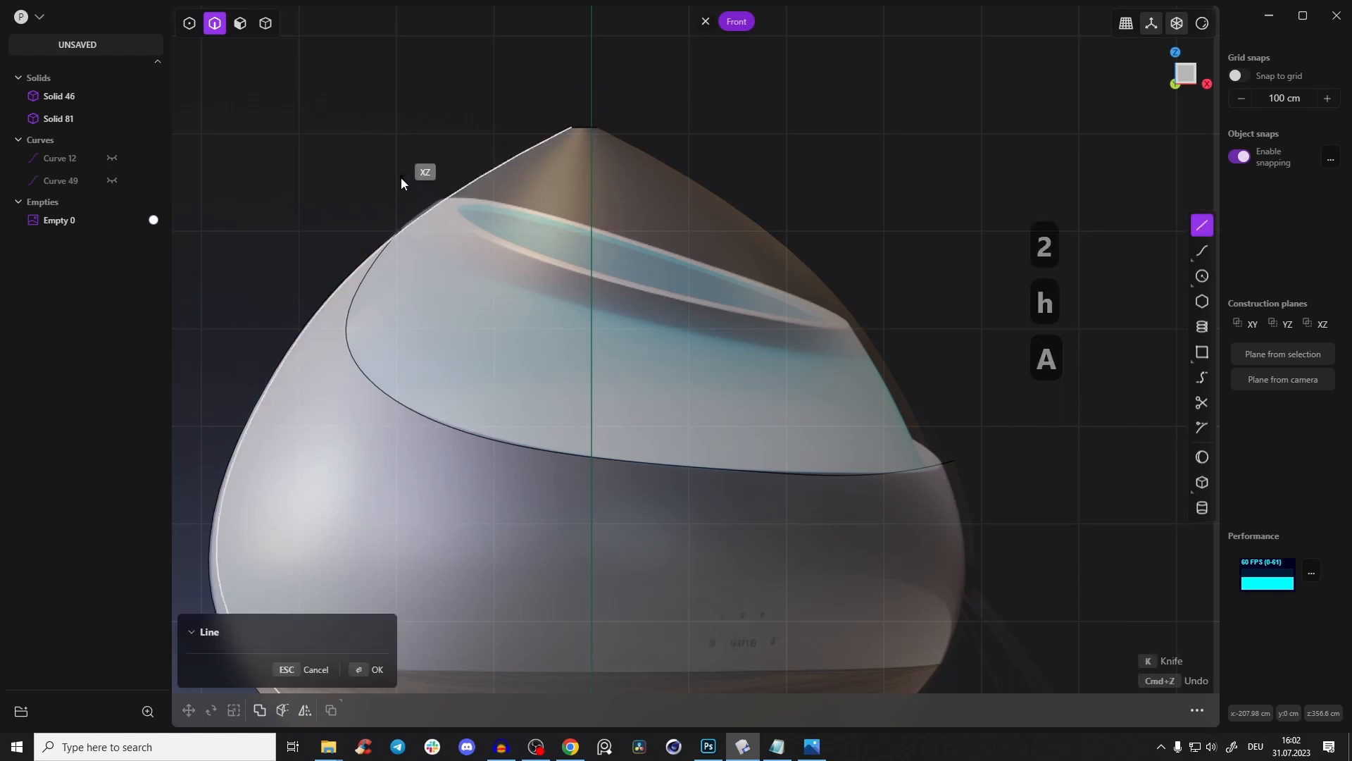
left_click(400, 177)
key("Escape")
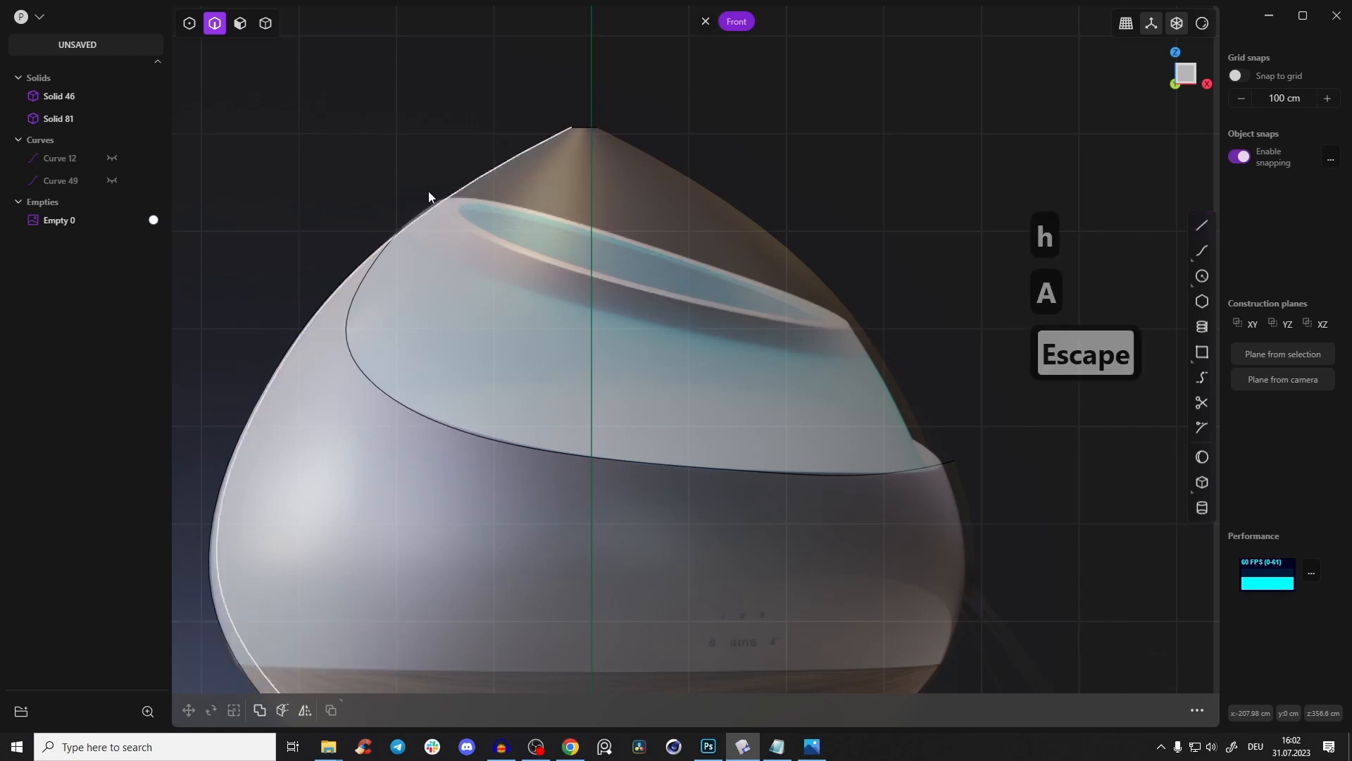
- In the front view, draw a straight sloped line across the inner solid along the reference's upper opening, overshooting both sides
key("a")
left_click(426, 199)
left_click(916, 345)
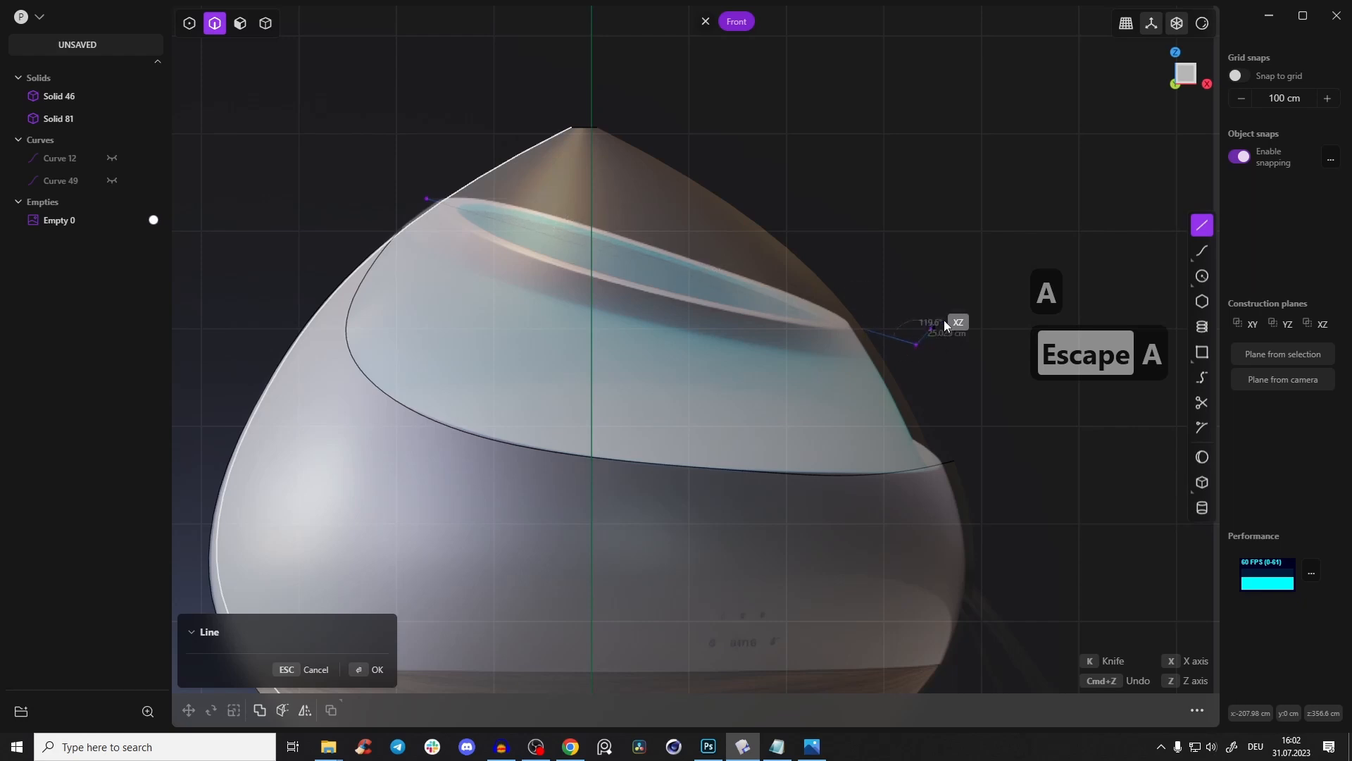
right_click(853, 253)
- Cut the inner solid with the sloped line and delete the piece above it
key("c")
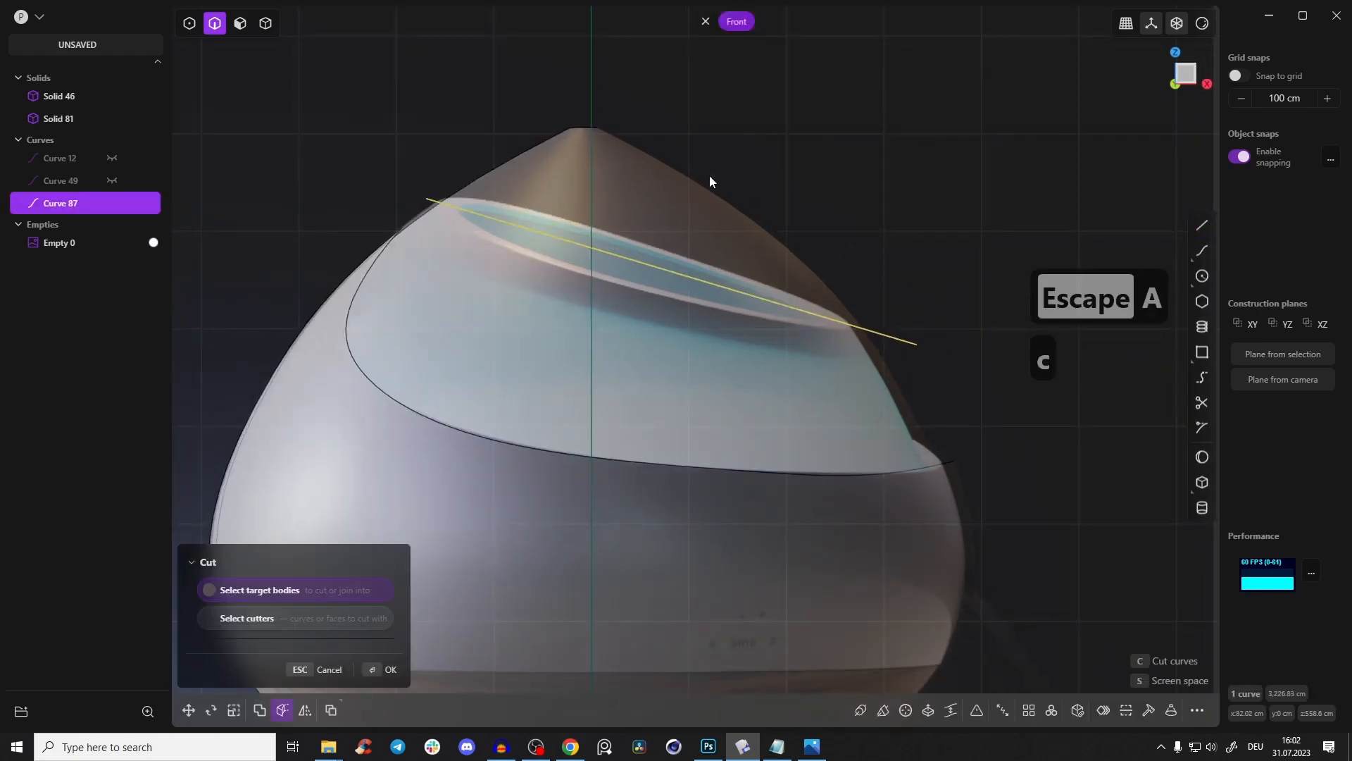
left_click(399, 670)
right_click_drag(663, 178, 625, 359)
key("x")
- Hollow the inner solid from its sloped top face with a thickness of about -19.437 cm
key("3")
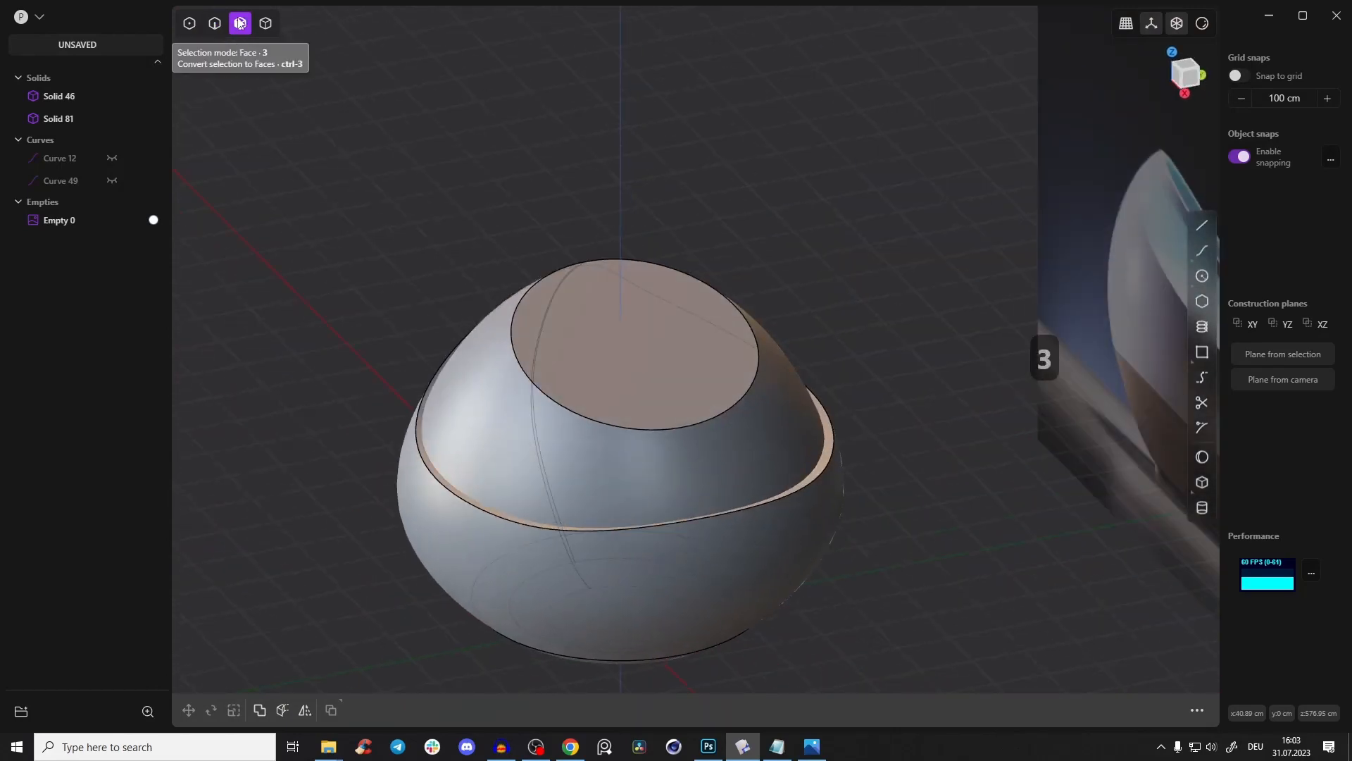
left_click(619, 373)
right_click_drag(619, 373, 500, 221)
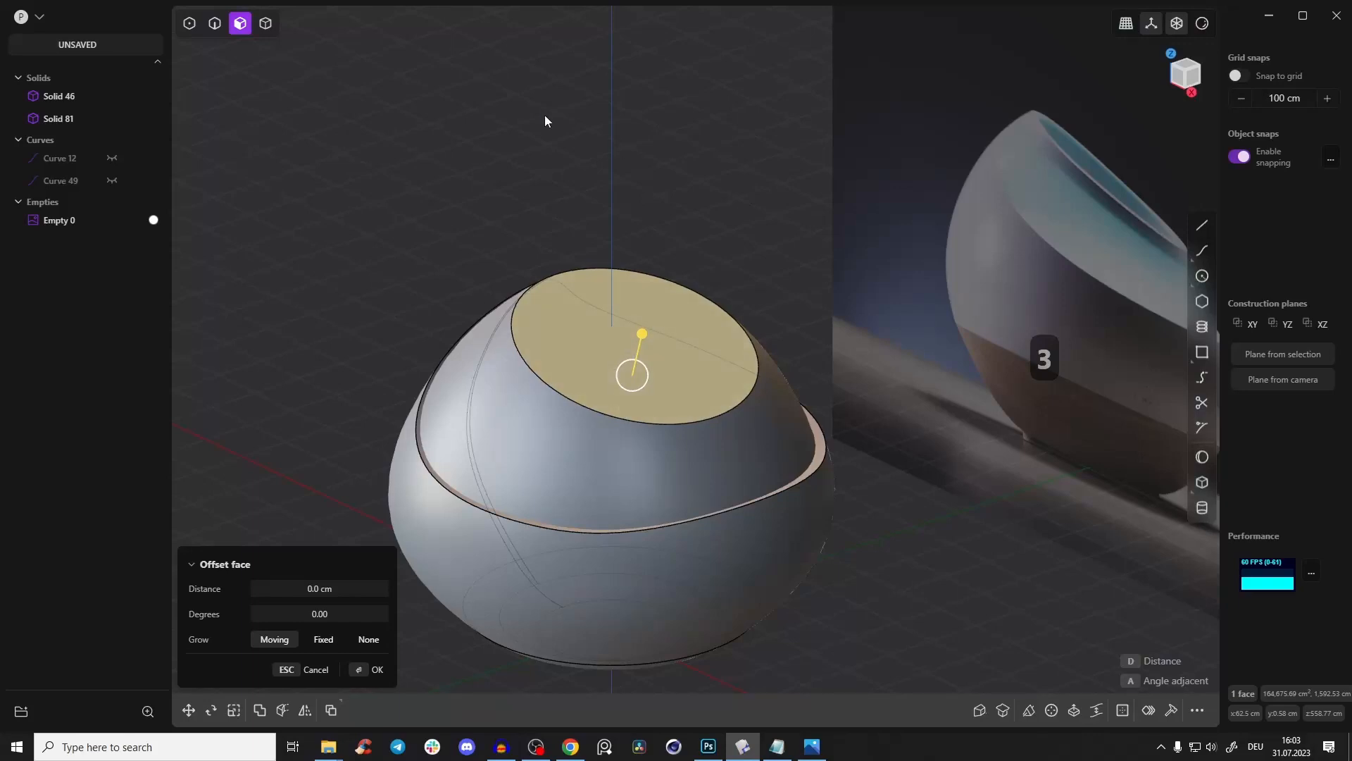
left_click(1124, 711)
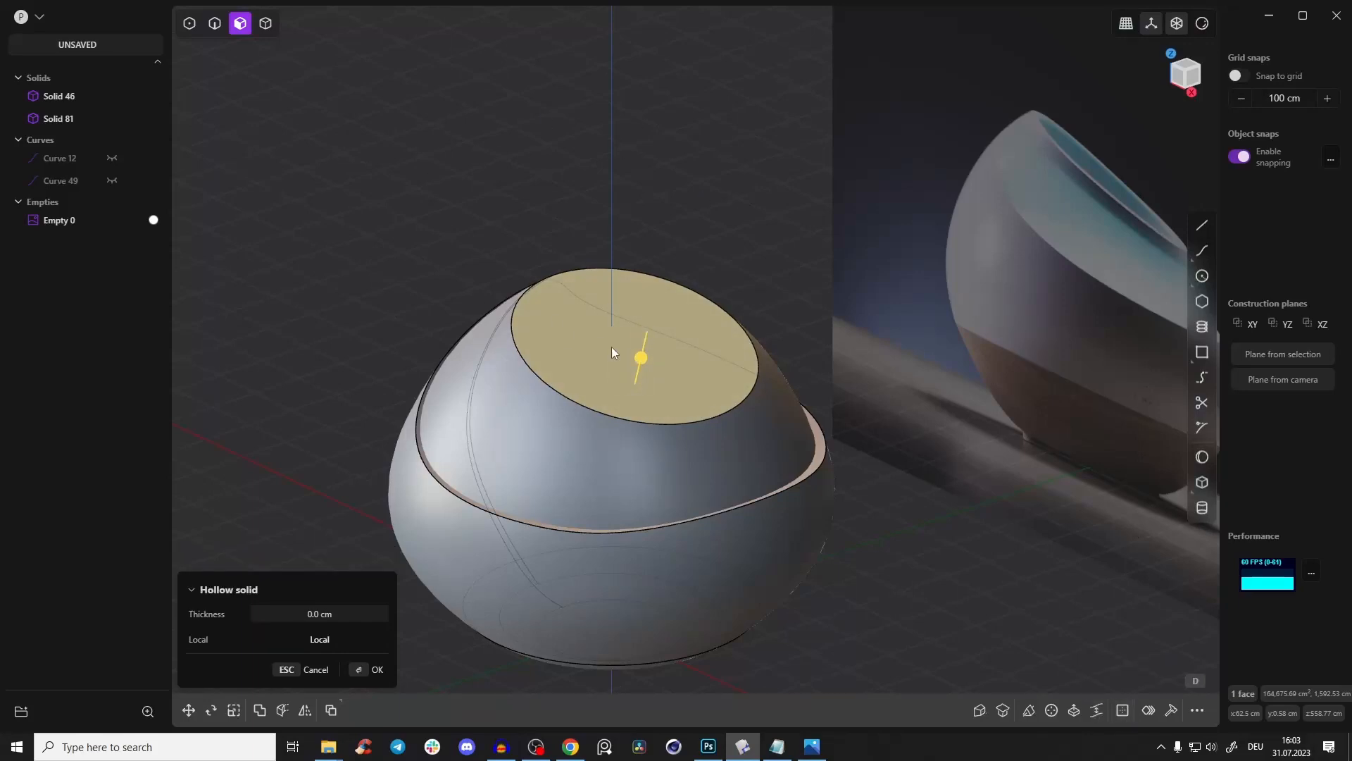
left_click_drag(637, 365, 654, 374)
right_click_drag(657, 345, 677, 463)
right_click_drag(663, 398, 598, 370)
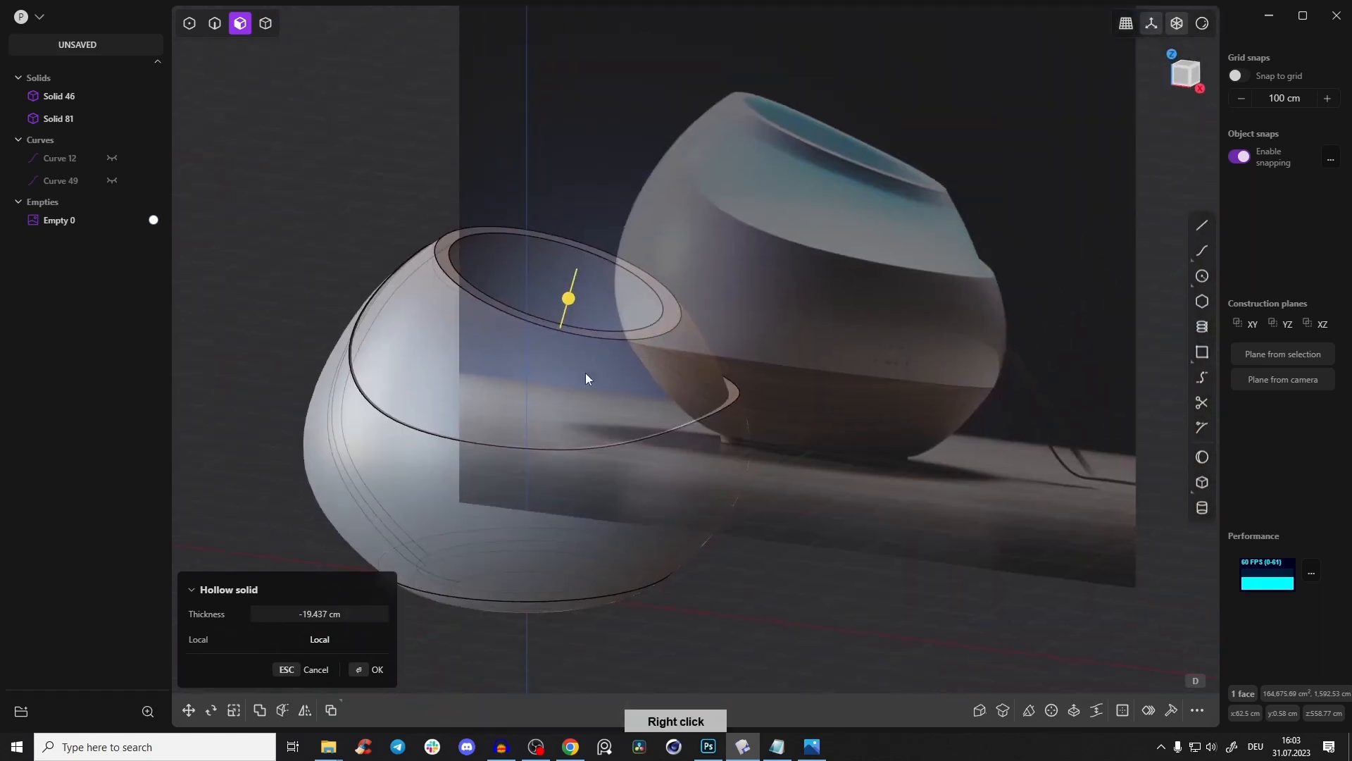
left_click(389, 668)
- Compare the hollowed body and its opening with the reference image from the front and from above
right_click_drag(568, 428, 508, 512)
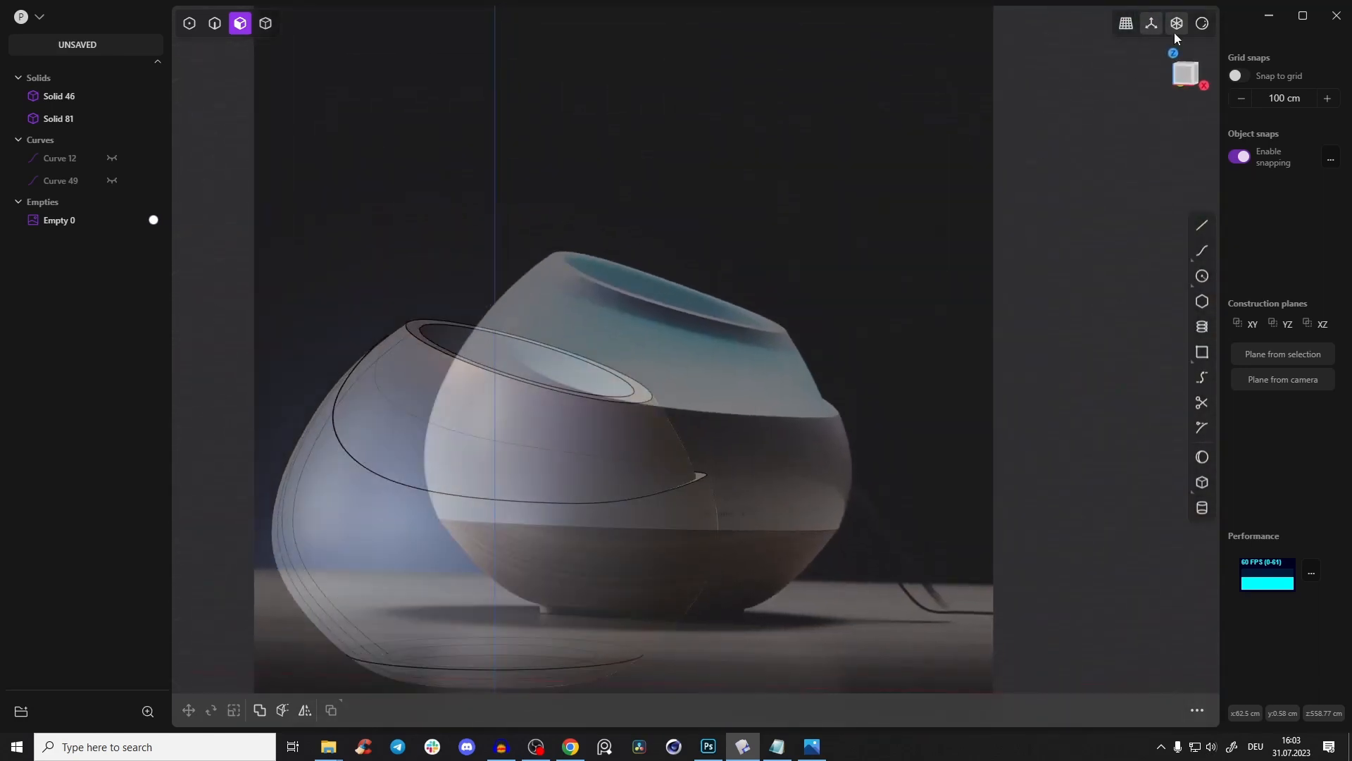
left_click(1187, 81)
right_click_drag(496, 405, 555, 388)
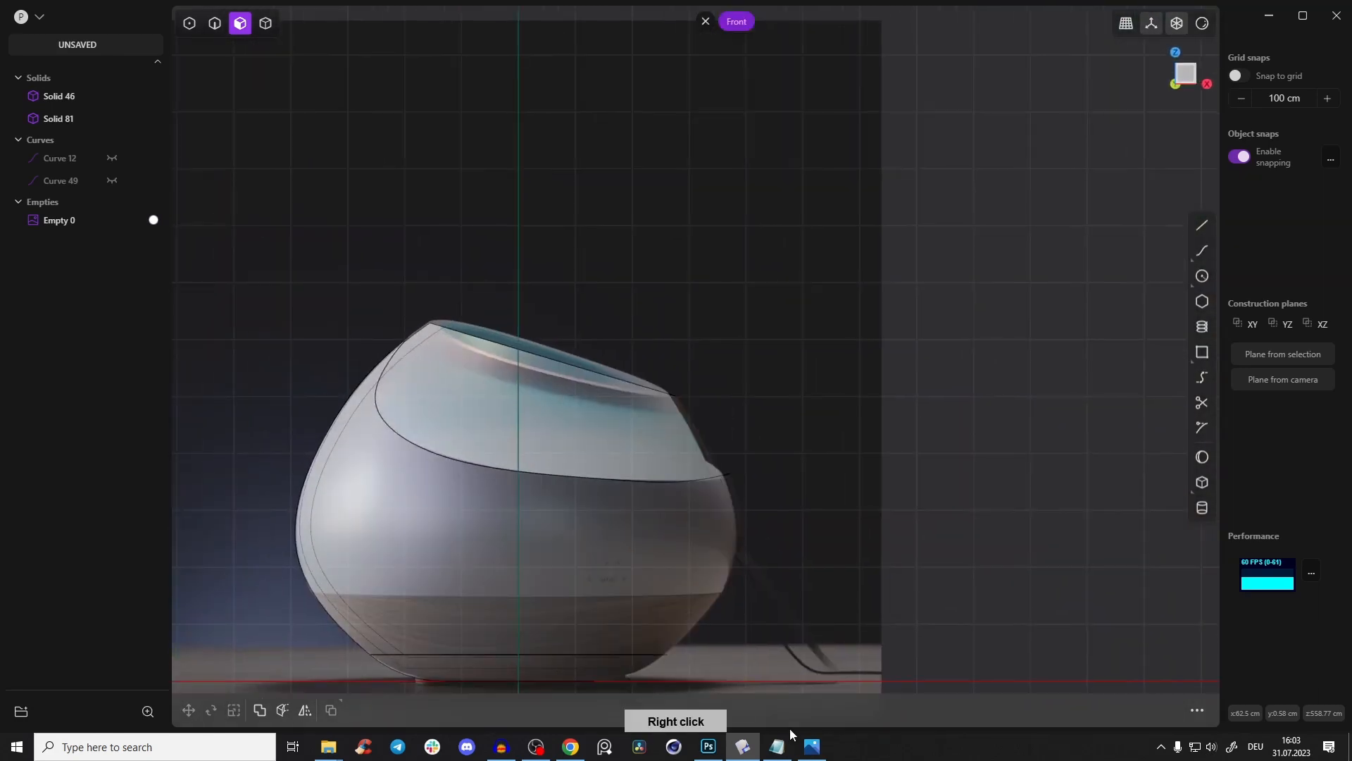
left_click(812, 746)
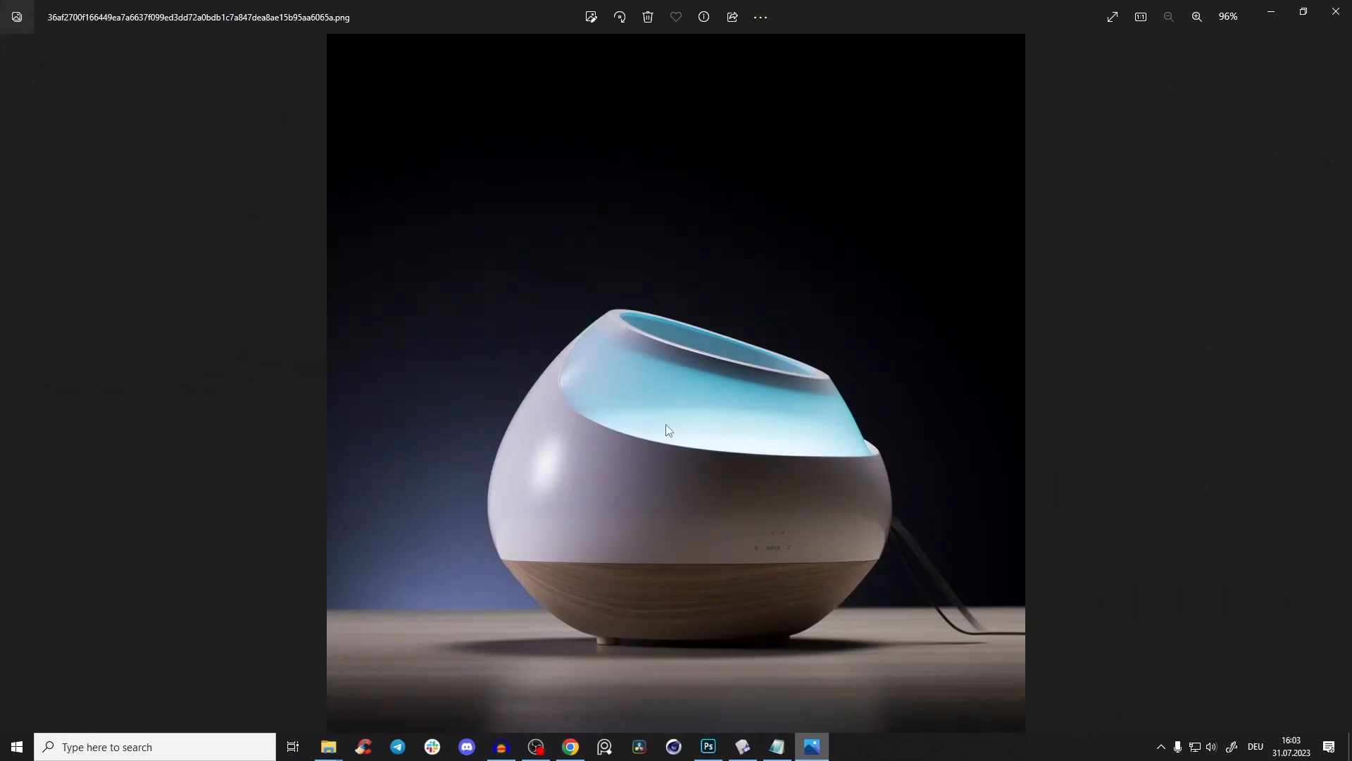
left_click(814, 746)
right_click_drag(542, 354, 507, 197)
scroll(545, 400, "up", 3)
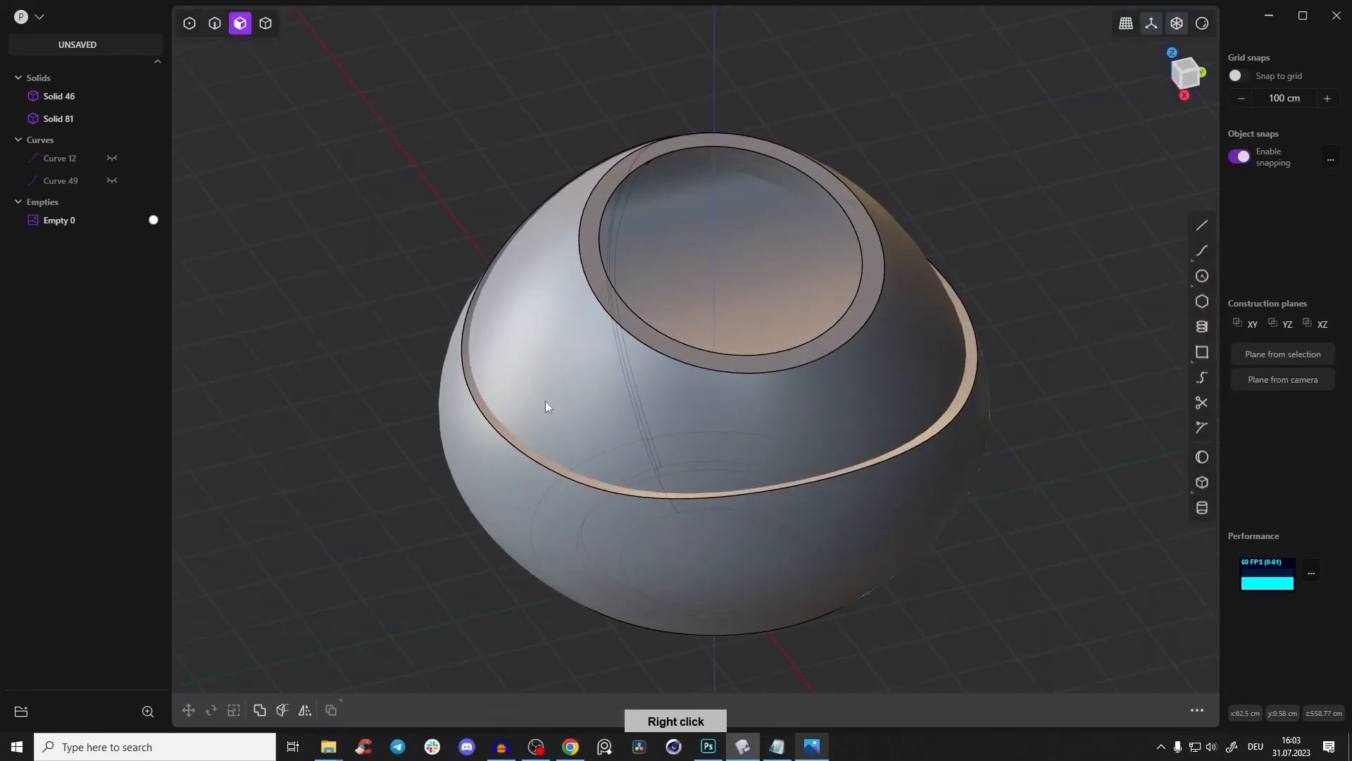
- Rotate the inner solid's top rim face by about 7.12° around the negative X axis to match the reference opening
right_click_drag(545, 400, 593, 249)
left_click(591, 210)
right_click_drag(602, 202, 661, 202)
key("r")
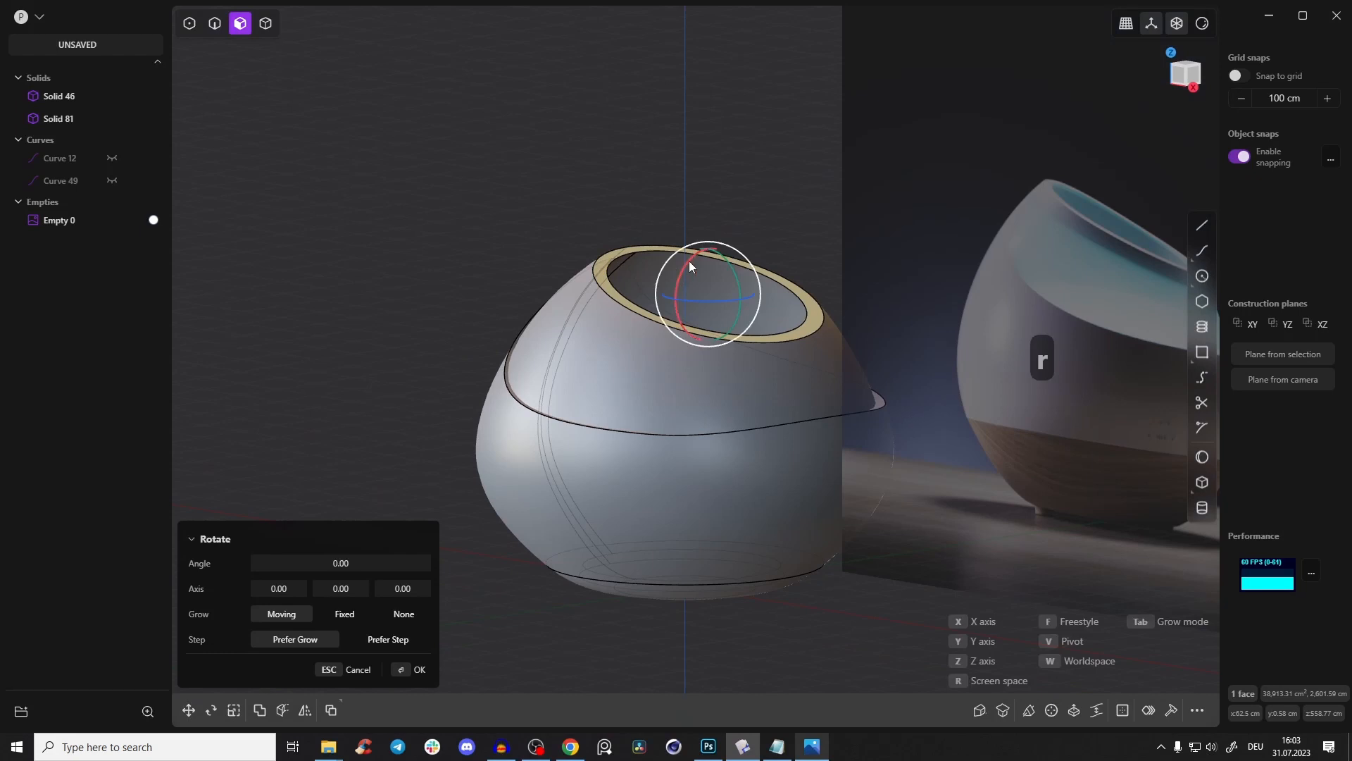
right_click_drag(682, 269, 794, 314)
right_click_drag(902, 260, 587, 255)
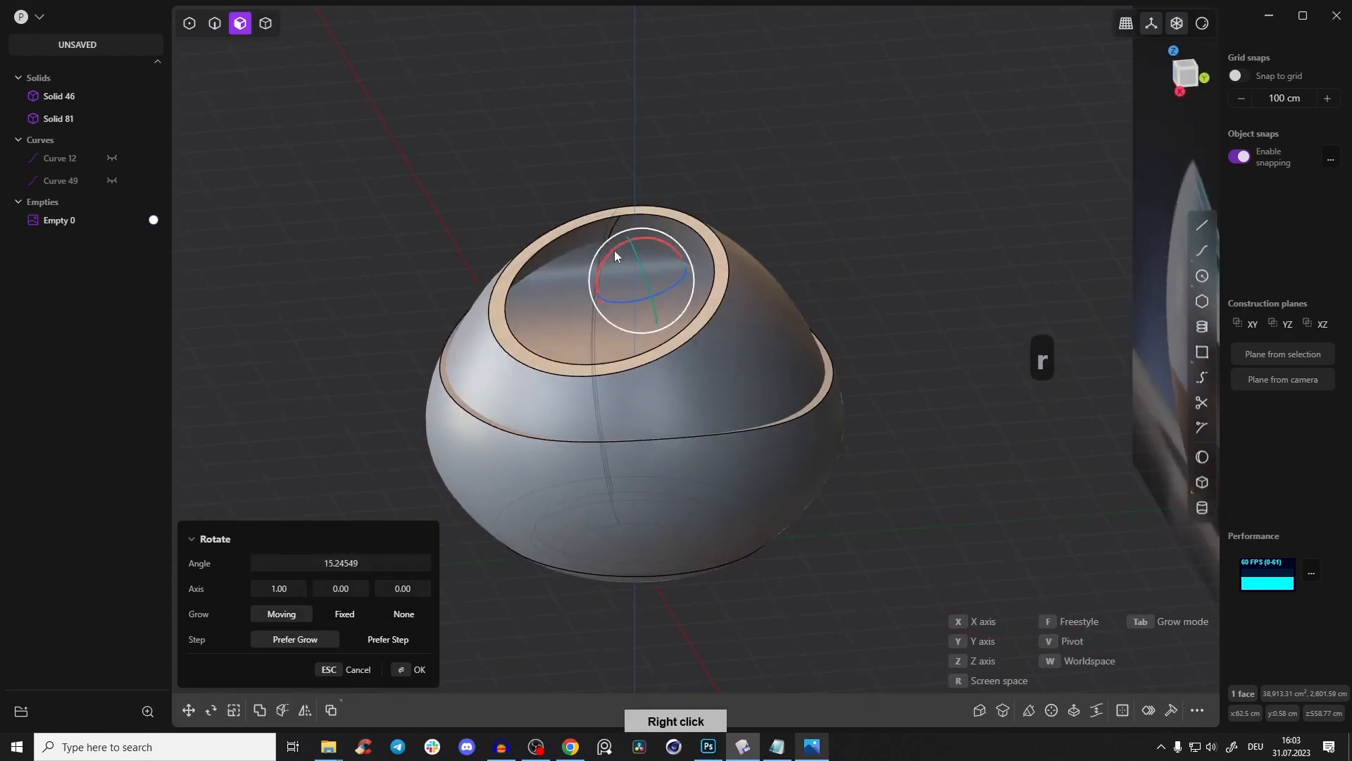
right_click_drag(1113, 125, 964, 122)
scroll(572, 341, "up", 5)
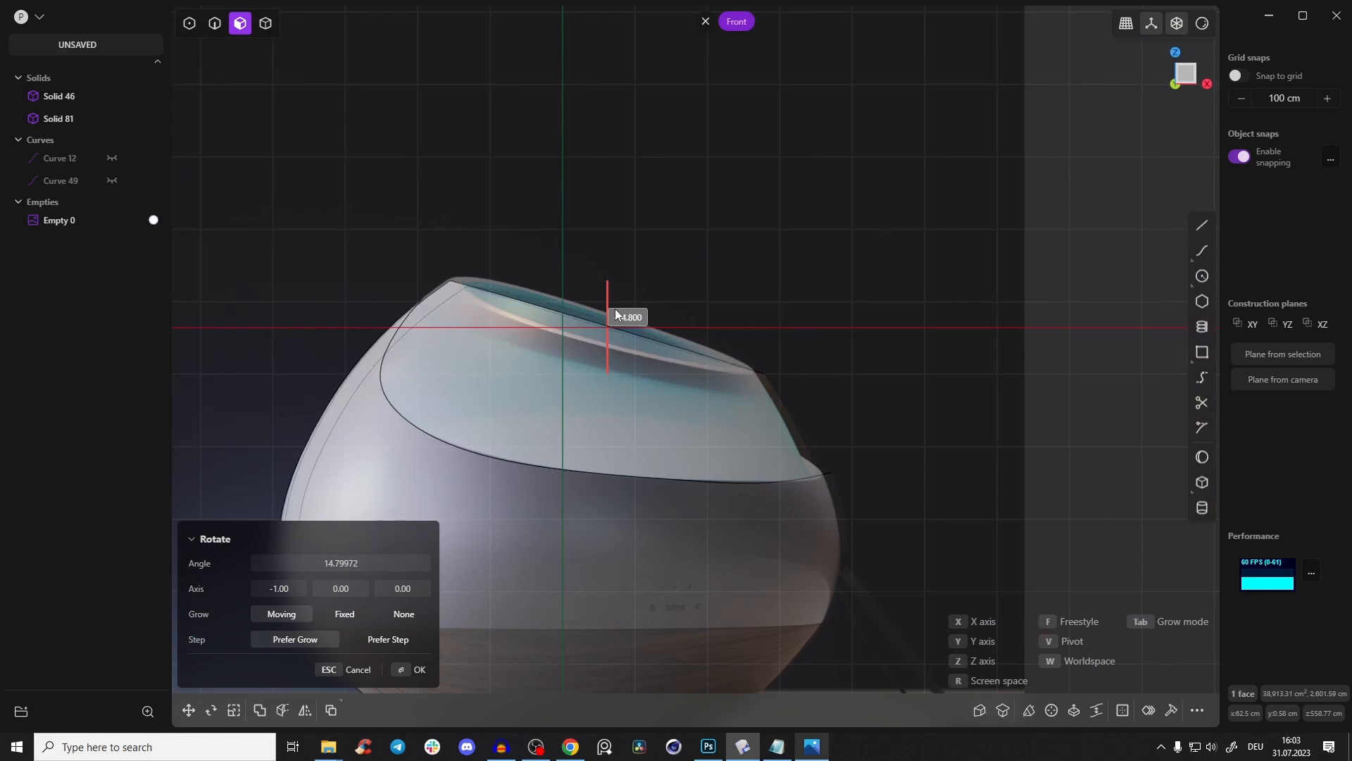
left_click_drag(611, 302, 607, 303)
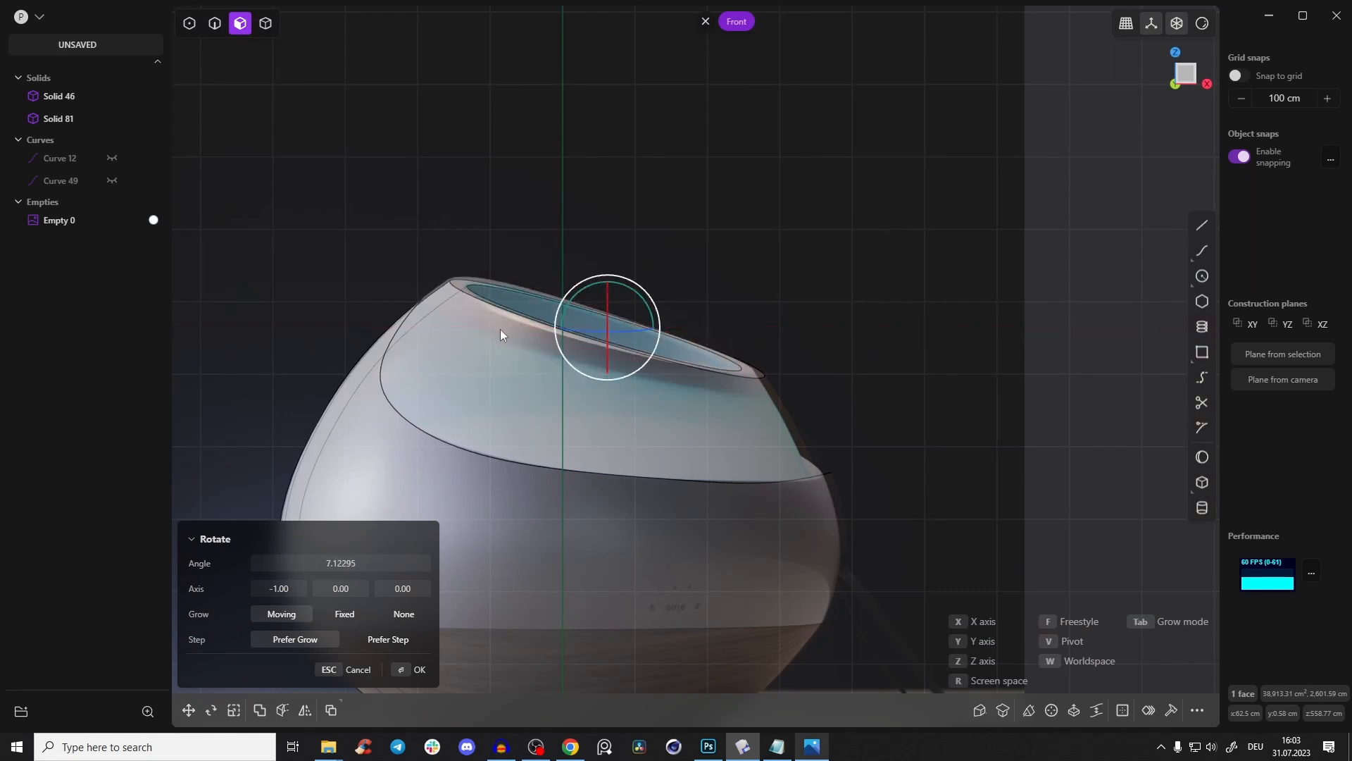
left_click(419, 669)
- Try to move the inner solid up out of the outer shell and undo the move
scroll(569, 371, "up", 4)
mouse_move(579, 323)
right_mouse_down()
mouse_move(530, 357)
mouse_move(556, 331)
right_mouse_up()
scroll(606, 285, "down", 5)
right_click_drag(753, 74, 598, 302)
right_click(552, 266)
key("Tab")
scroll(608, 287, "up", 2)
left_click(671, 334)
key("g")
key("g")
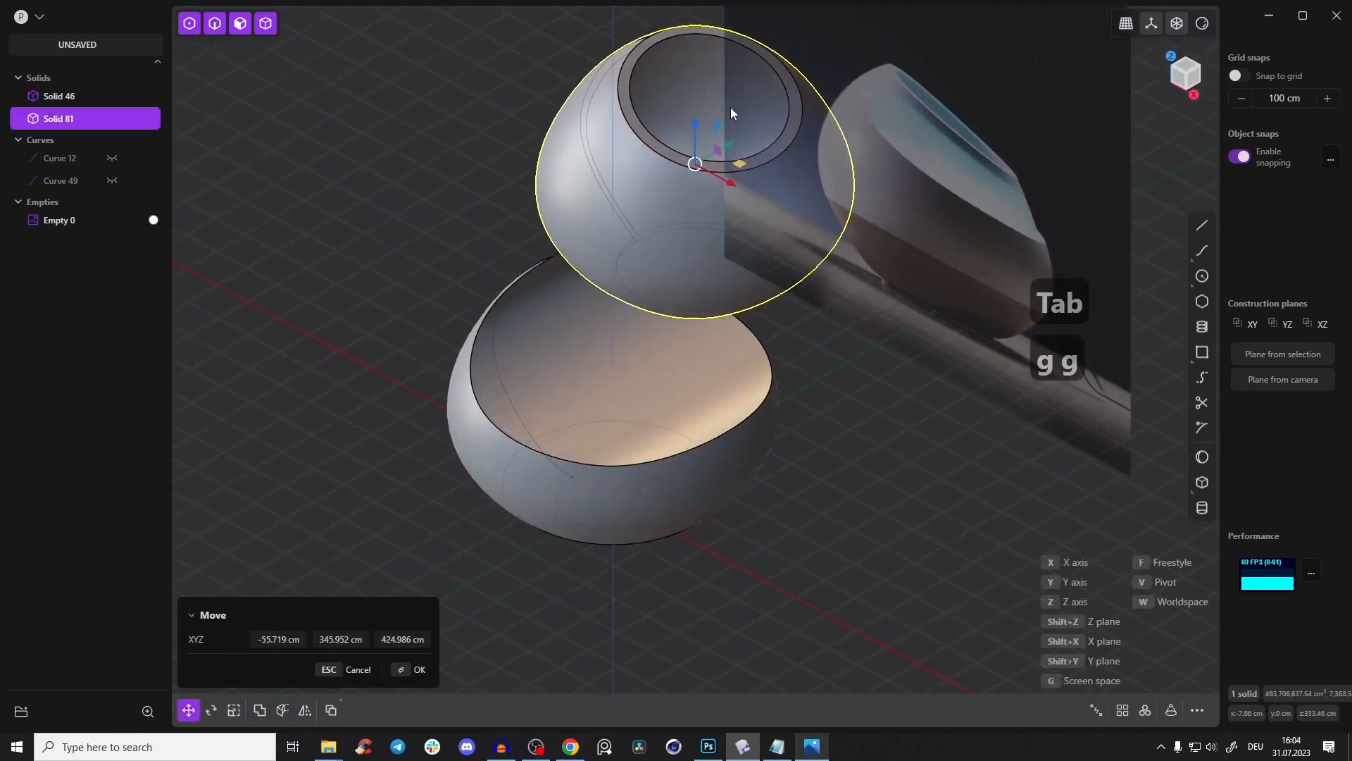
key("Escape")
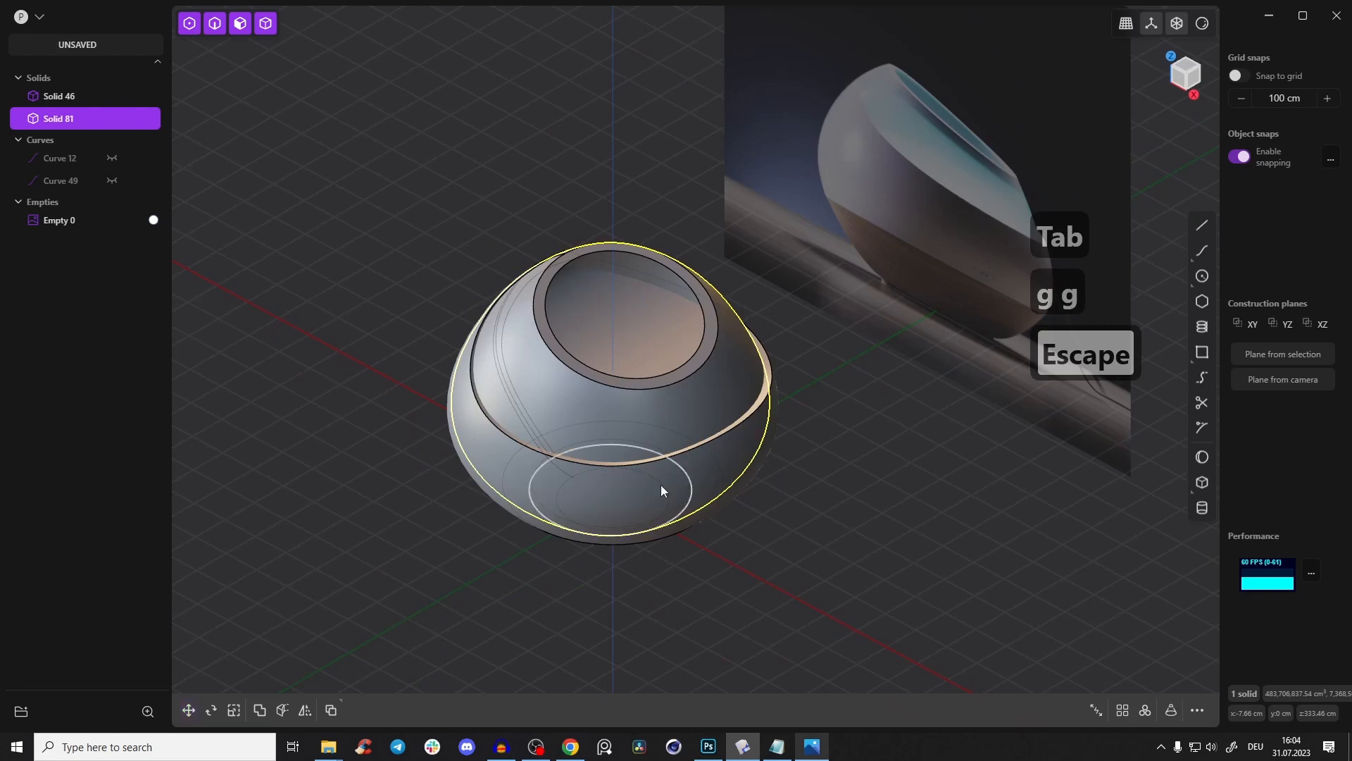
key("g")
key("g")
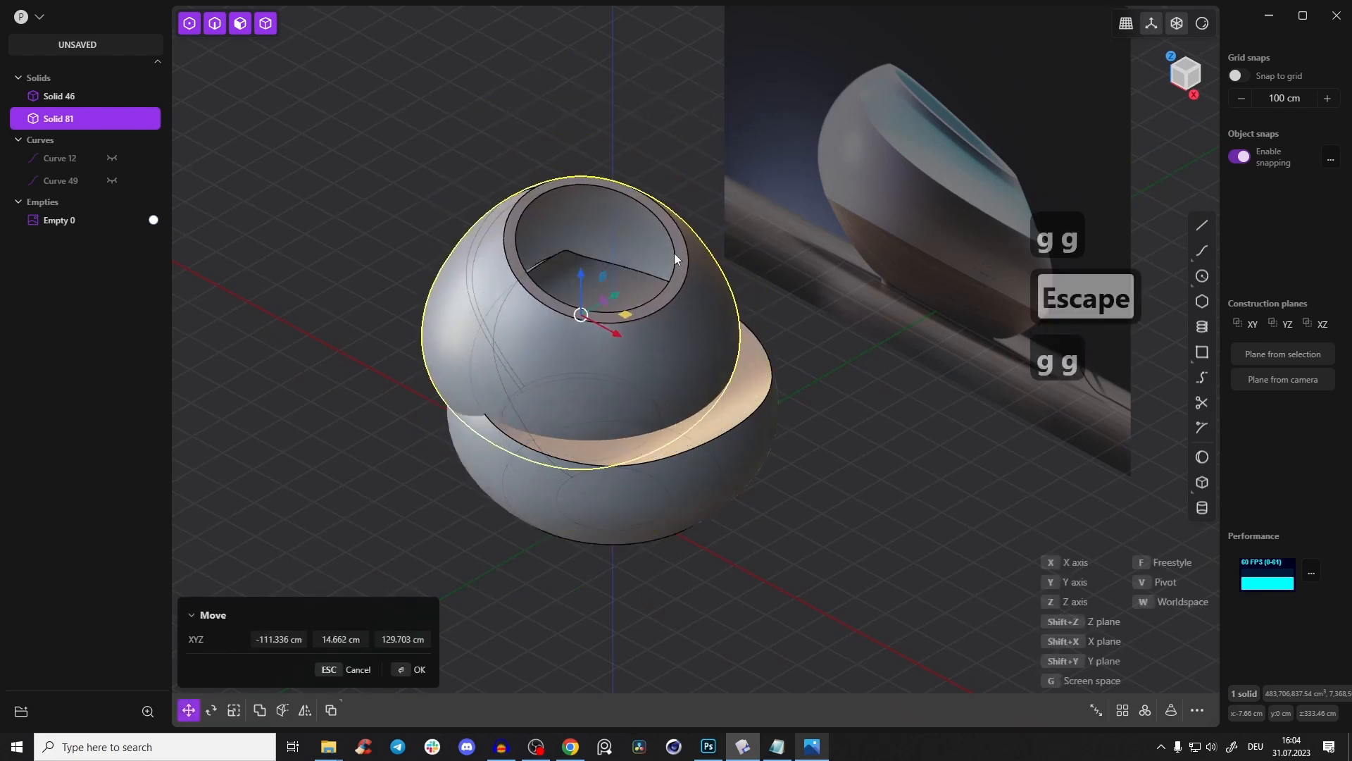
right_click_drag(563, 352, 636, 462)
key("ctrl+z")
- Clear the selection and turn off the x-ray display
mouse_move(610, 289)
right_mouse_down()
mouse_move(516, 392)
mouse_move(658, 344)
mouse_move(624, 285)
right_mouse_up()
left_click(517, 226)
key("alt+z")
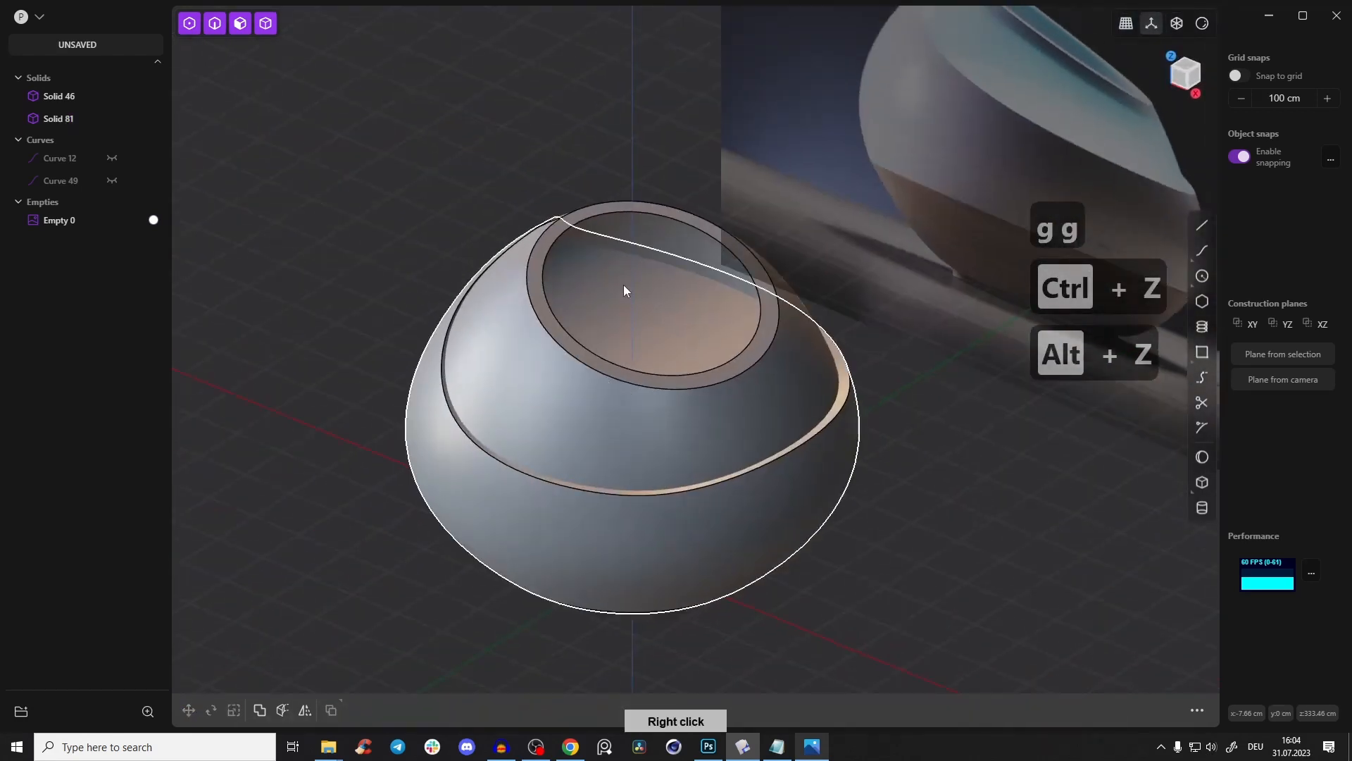
right_click_drag(752, 247, 503, 285)
- Apply a Boolean slice between the hollow inner solid and the outer shell
left_click(544, 238)
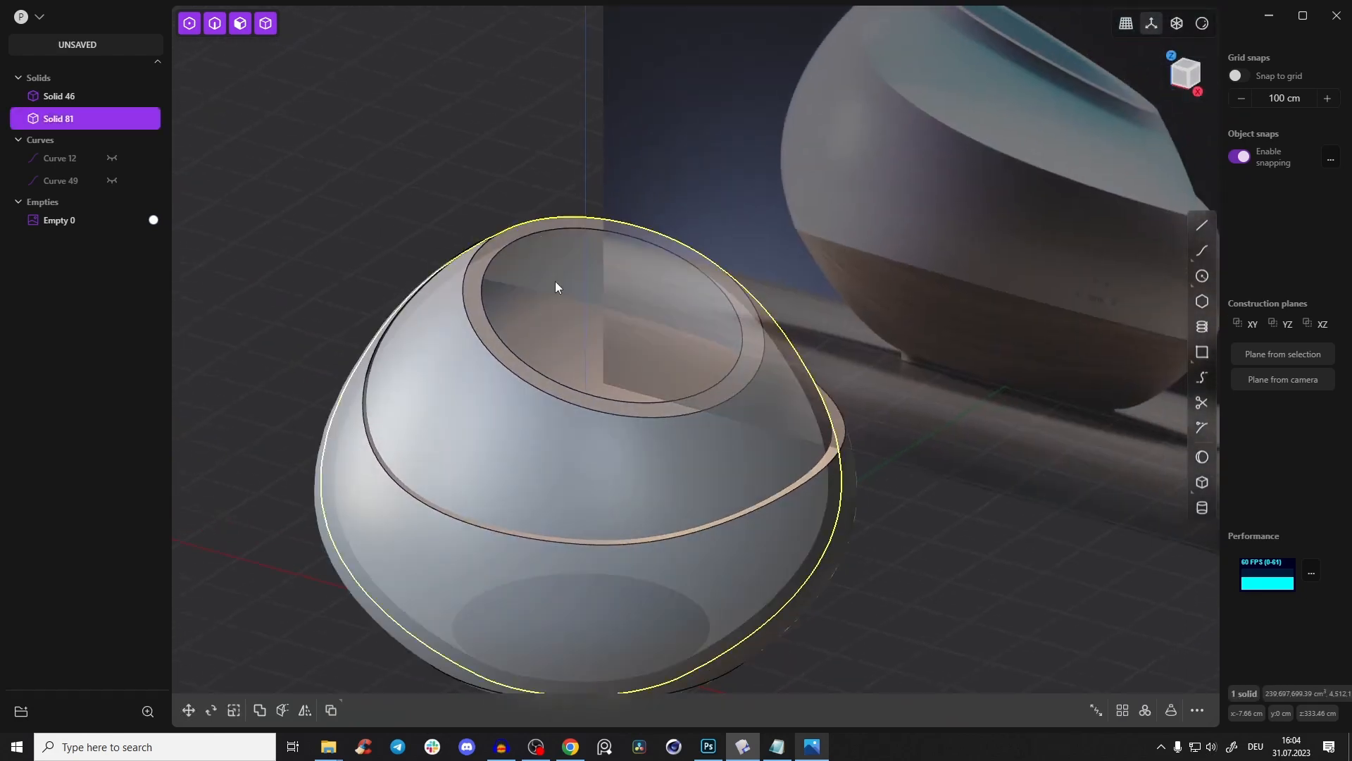
left_click(848, 476)
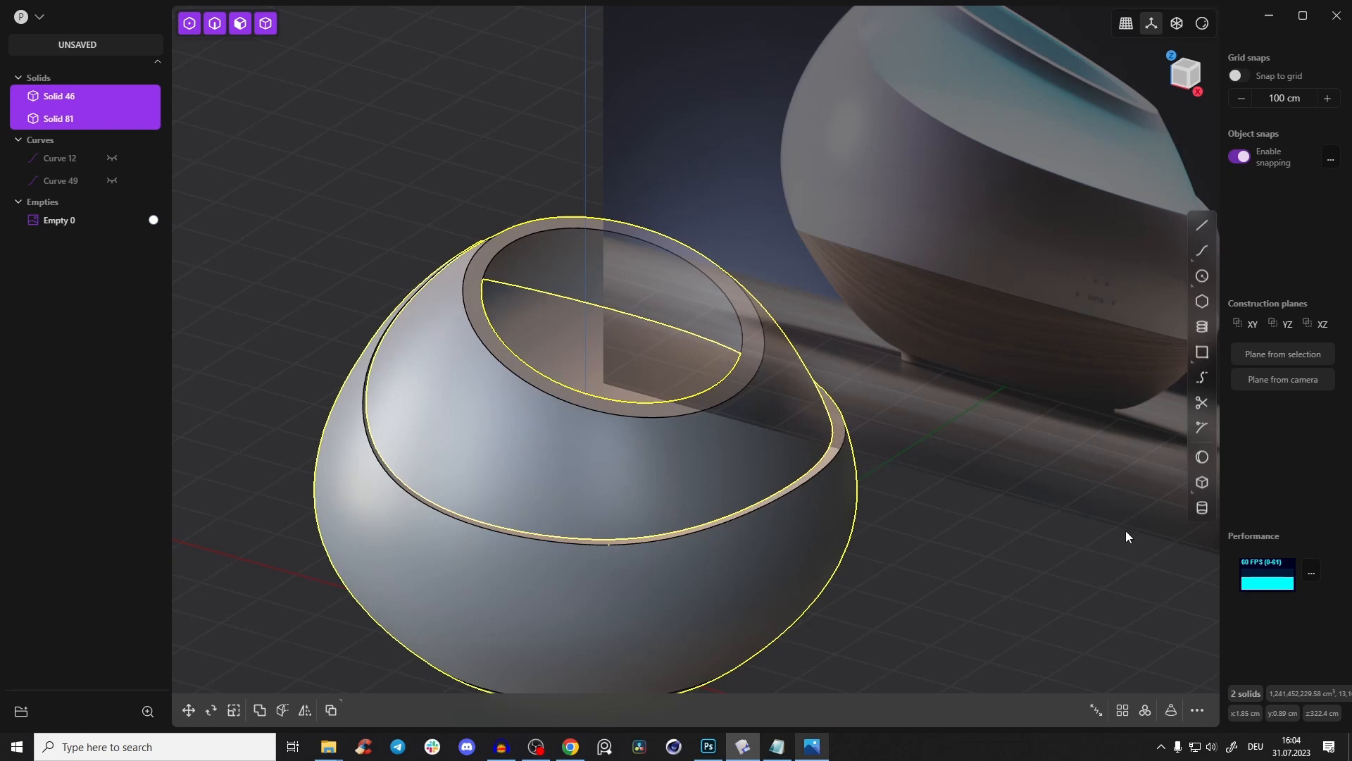
key("q")
right_click_drag(826, 453, 1041, 555)
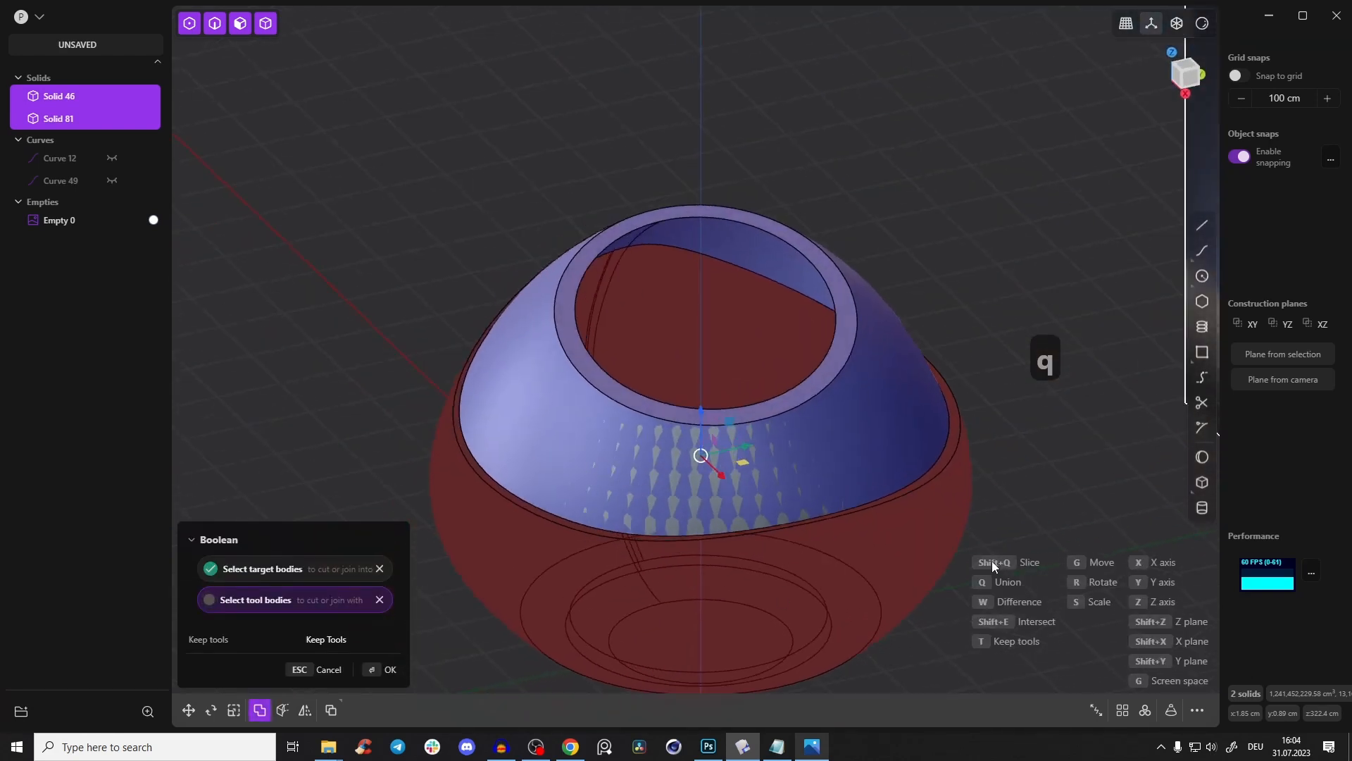
key("shift+q")
right_click_drag(945, 327, 566, 459)
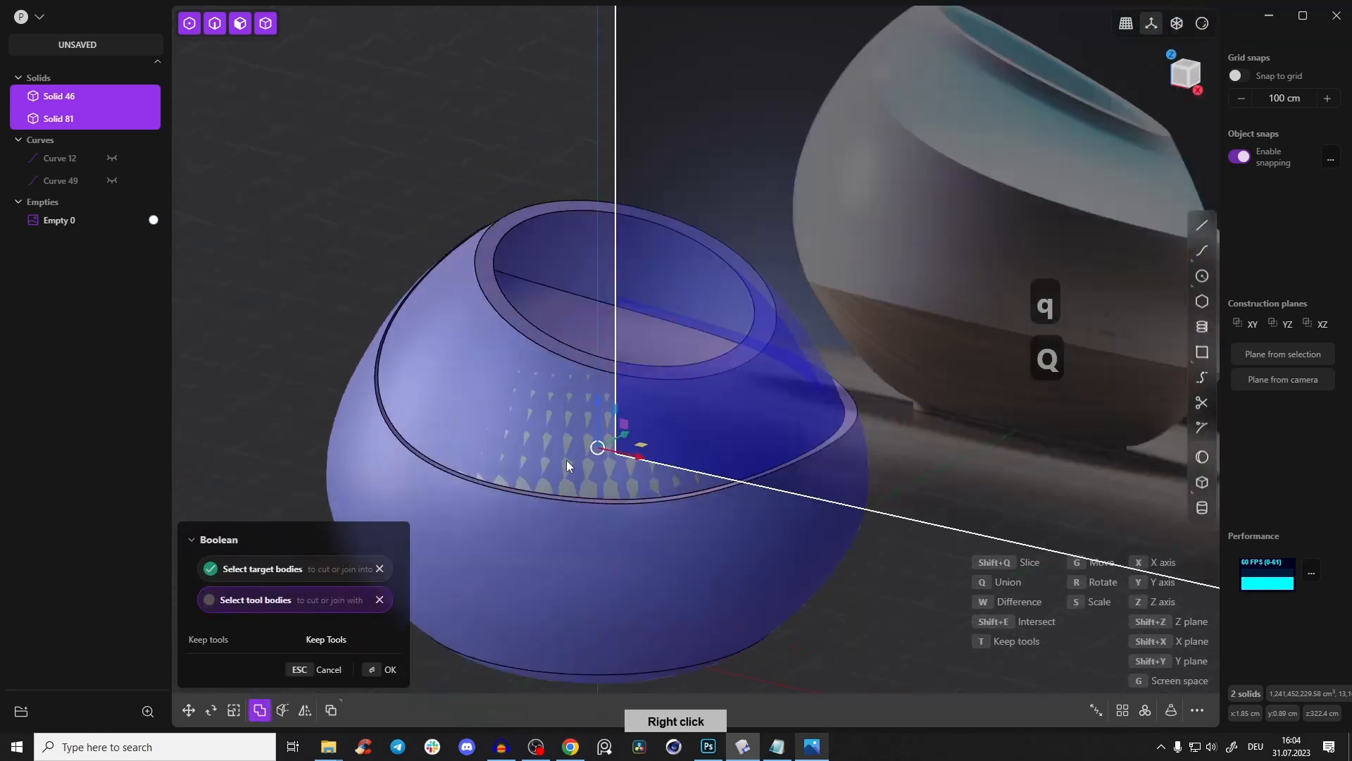
right_click_drag(416, 386, 399, 476)
left_click(373, 670)
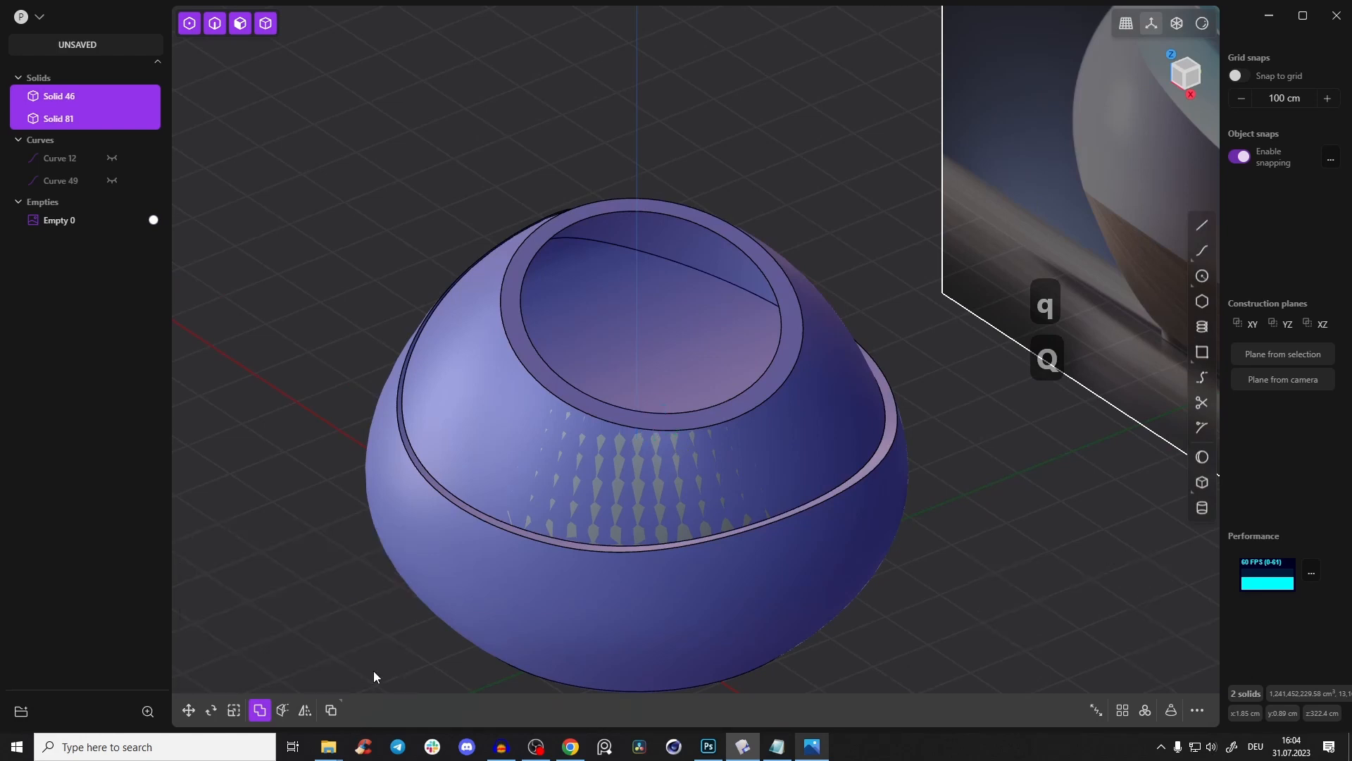
- Hide the upper solid to delete the leftover Solid 46 inside the outer shell, and unhide everything
left_click(454, 193)
key("Tab")
left_click(657, 241)
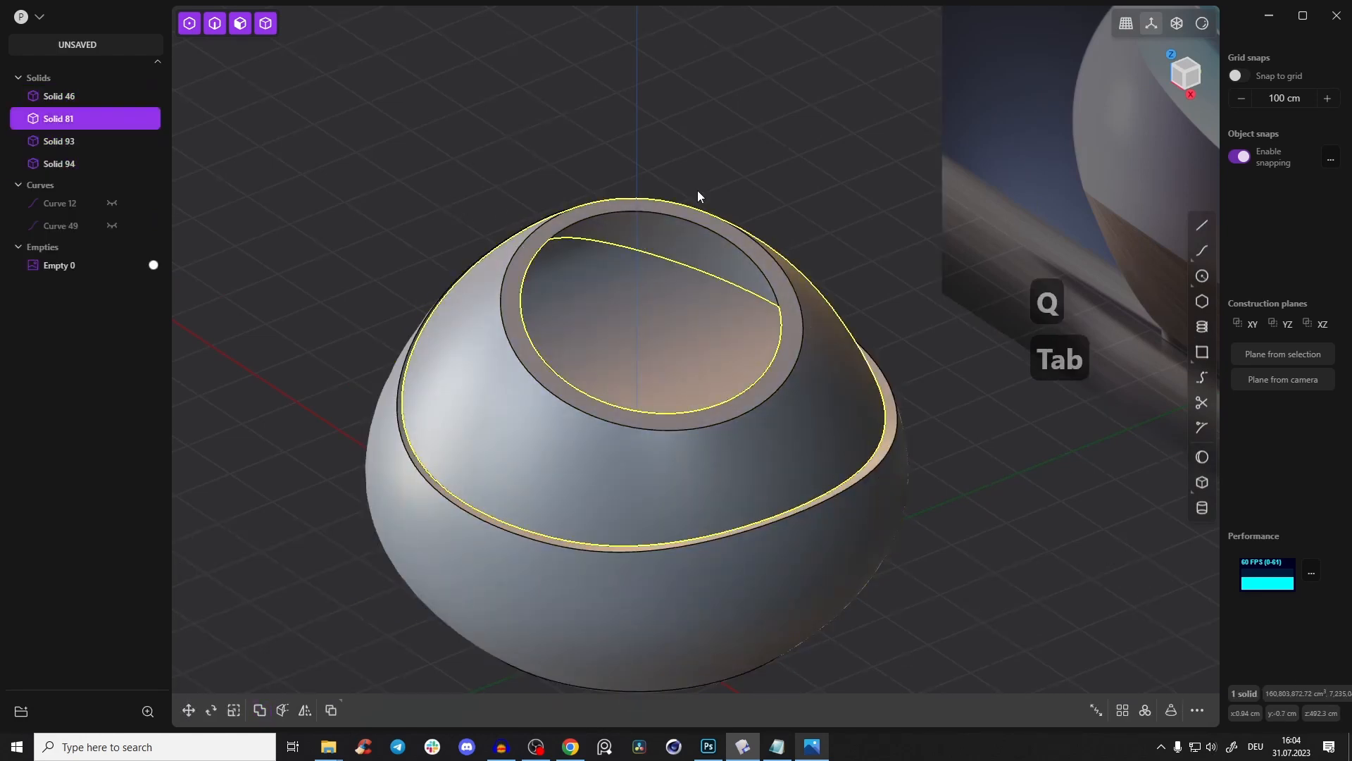
key("h")
left_click(590, 360)
right_click_drag(589, 363, 570, 270)
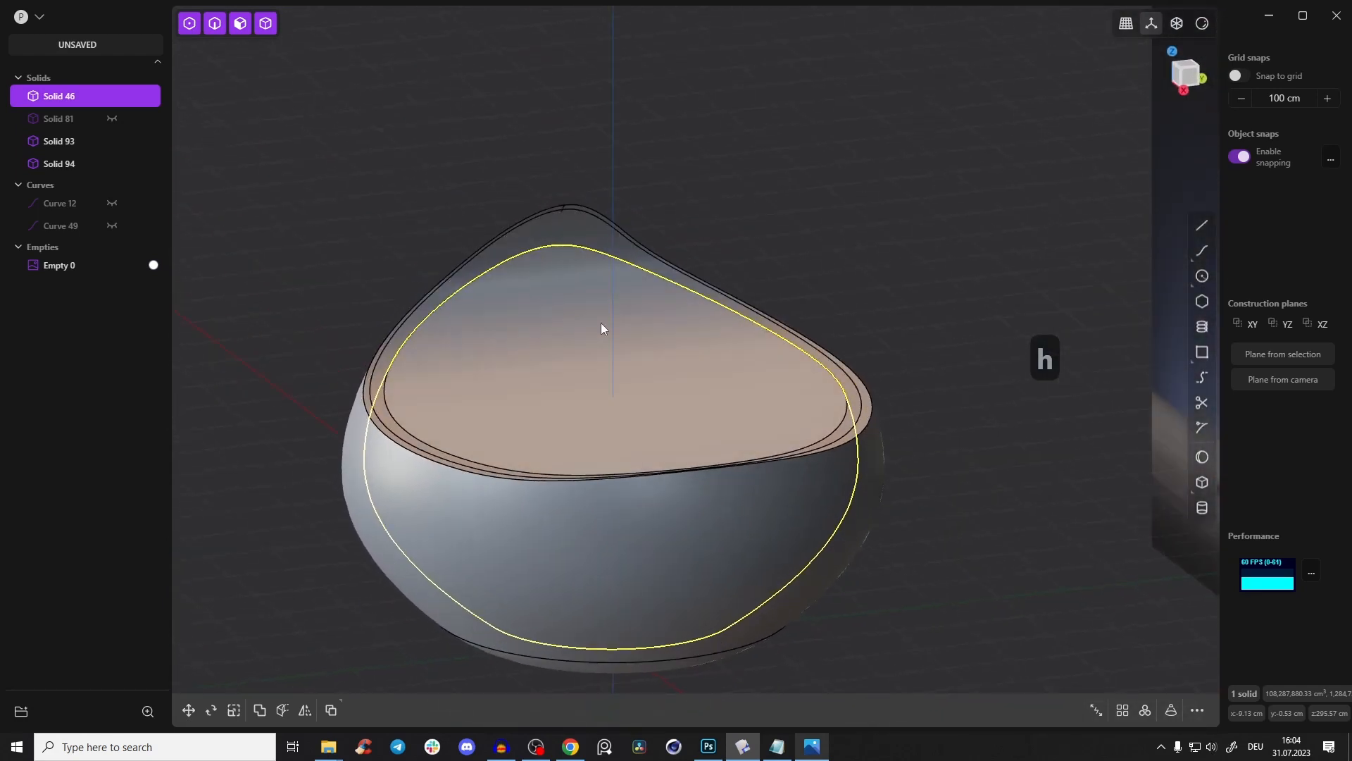
key("x")
right_click_drag(564, 359, 492, 452)
key("alt+h")
- Hide both construction curves, and lock and hide the reference image
left_click(554, 368)
right_click_drag(455, 442, 866, 326)
right_click_drag(783, 316, 497, 449)
scroll(432, 339, "down", 3)
key("2")
left_click(476, 329)
left_click(411, 339, "shift")
key("h")
right_click_drag(470, 384, 396, 486)
left_click(141, 242)
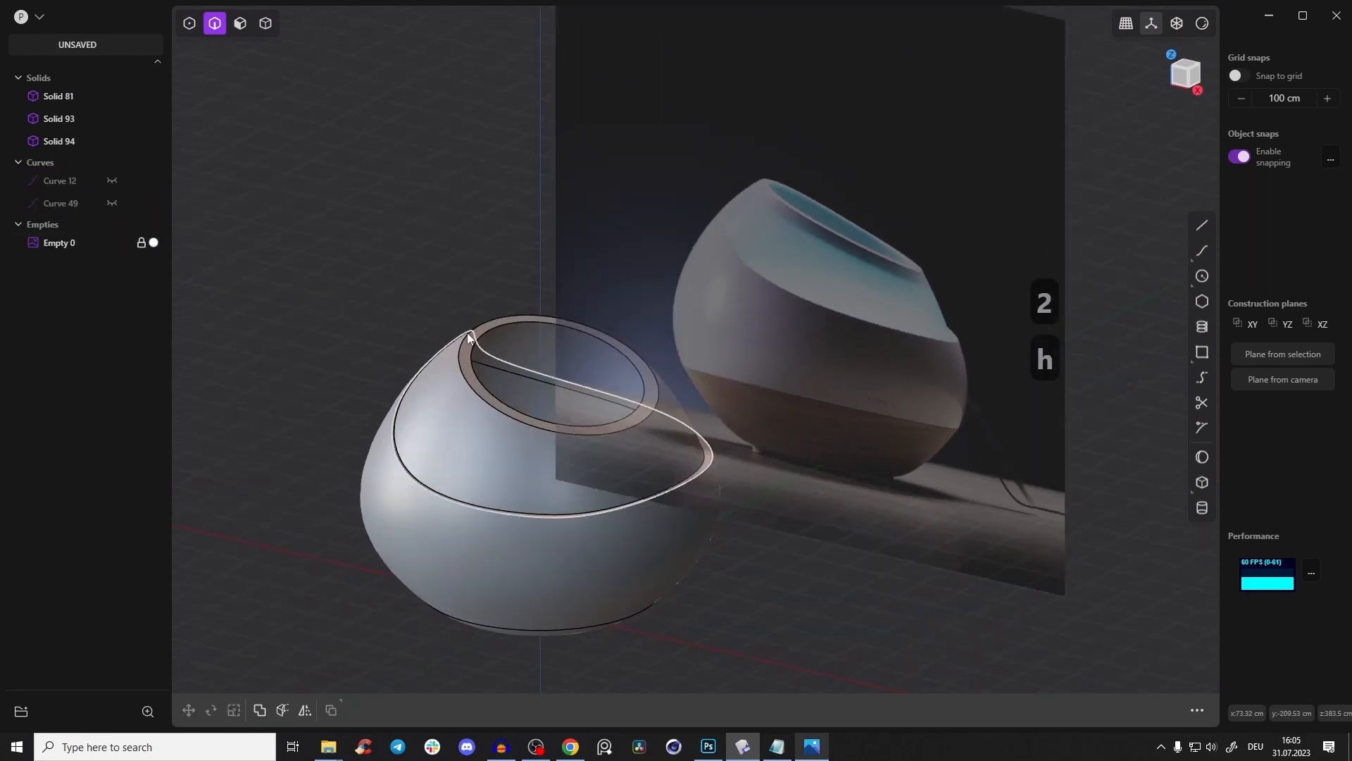
left_click(109, 243)
right_click_drag(493, 507, 639, 363)
scroll(640, 364, "up", 10)
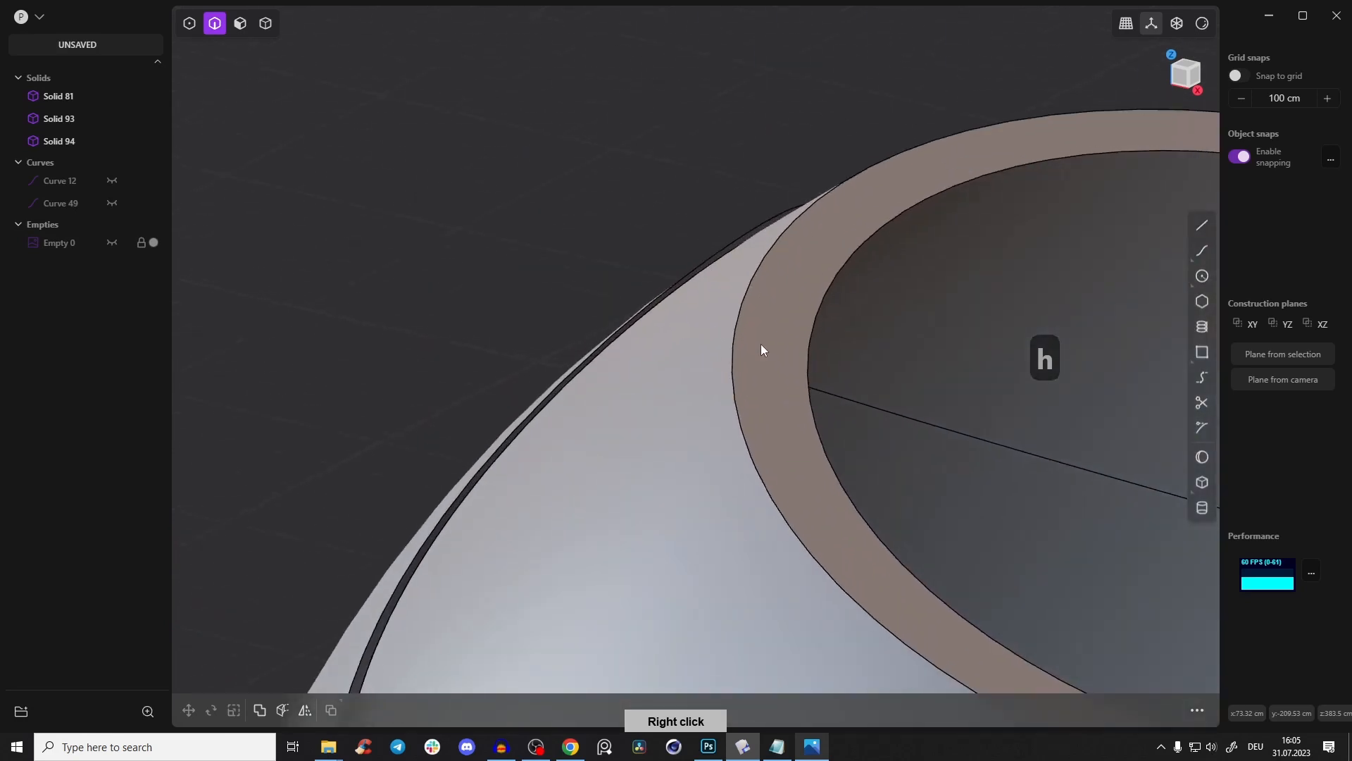
- Hide the upper solid and select an edge on the outer shell's rim
key("Tab")
left_click(810, 264)
key("h")
right_click_drag(701, 286, 710, 214)
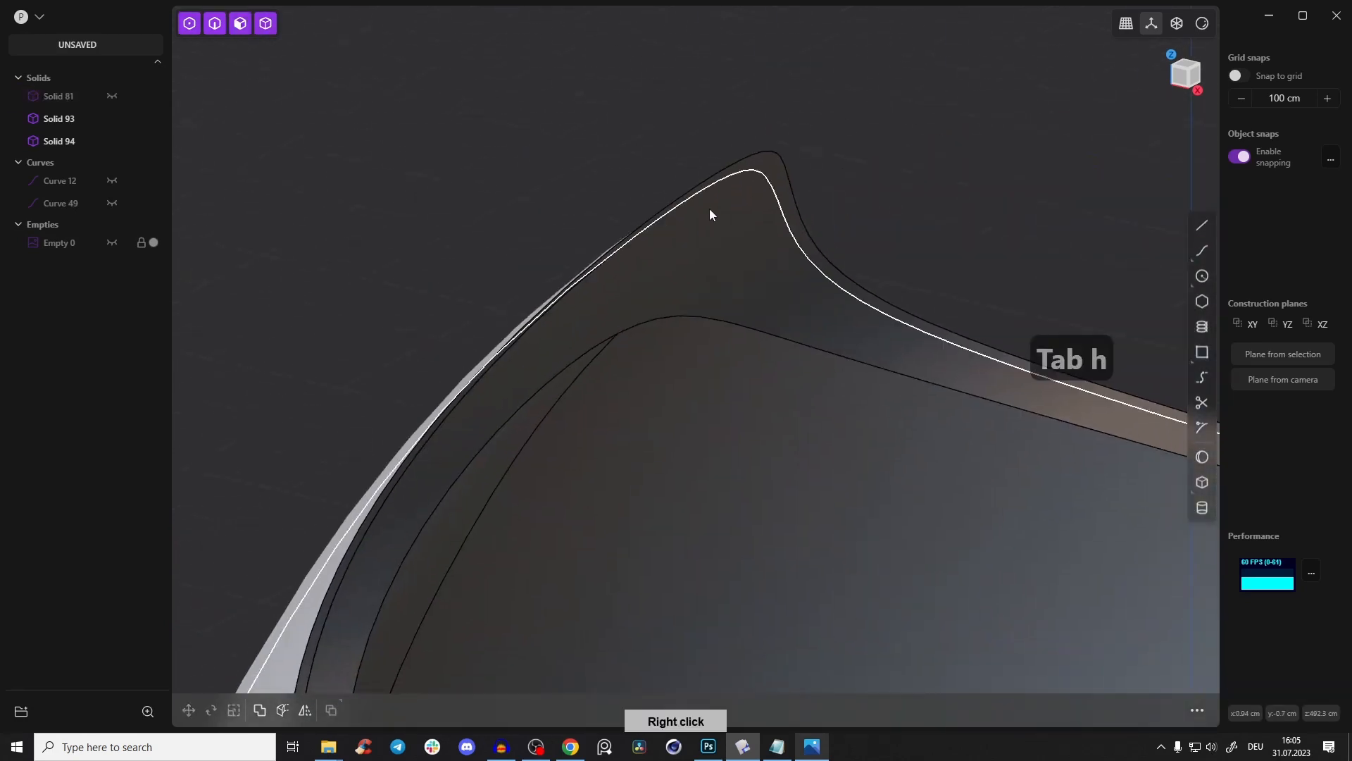
right_click_drag(741, 269, 709, 180)
key("2")
left_click(715, 130)
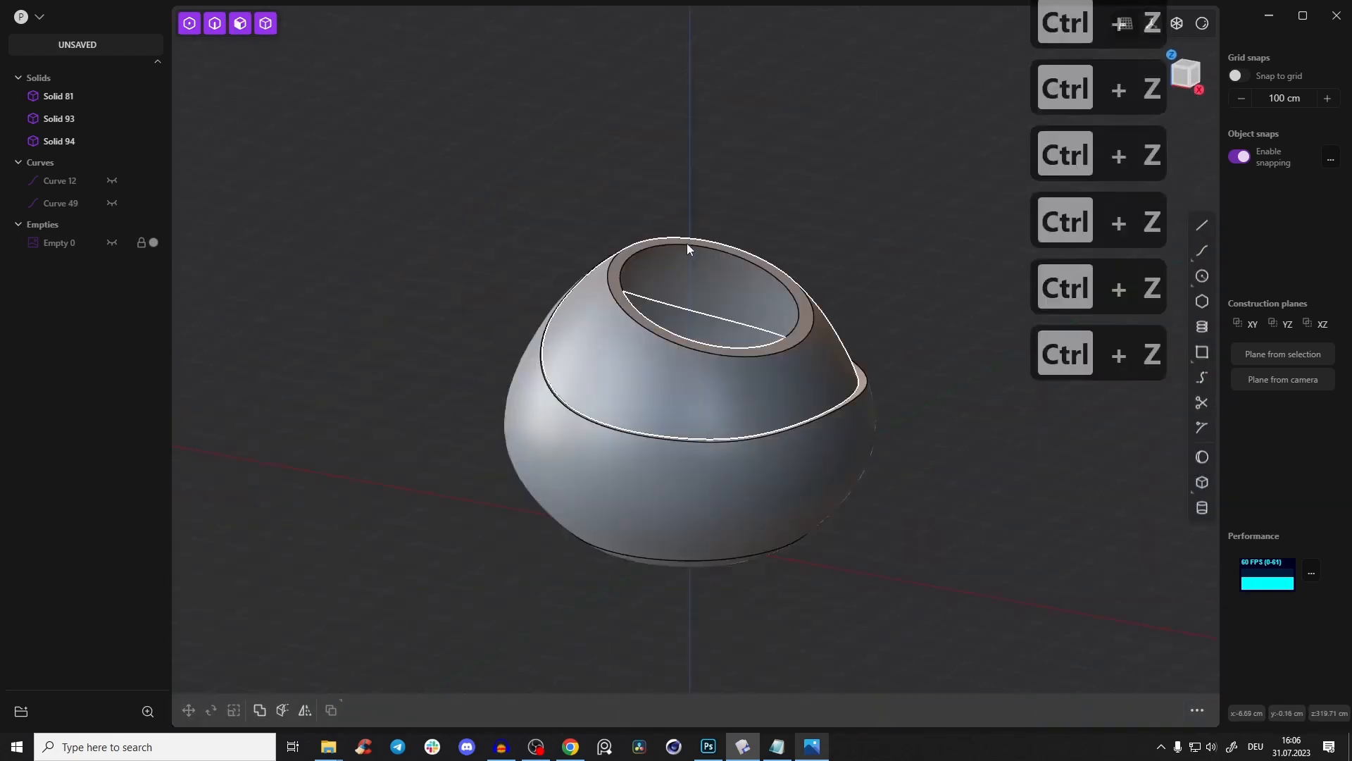
- Hide the upper solid, delete the thin leftover Solid 94 lining the outer shell, and unhide everything
right_click_drag(686, 278, 641, 273)
left_click(676, 254)
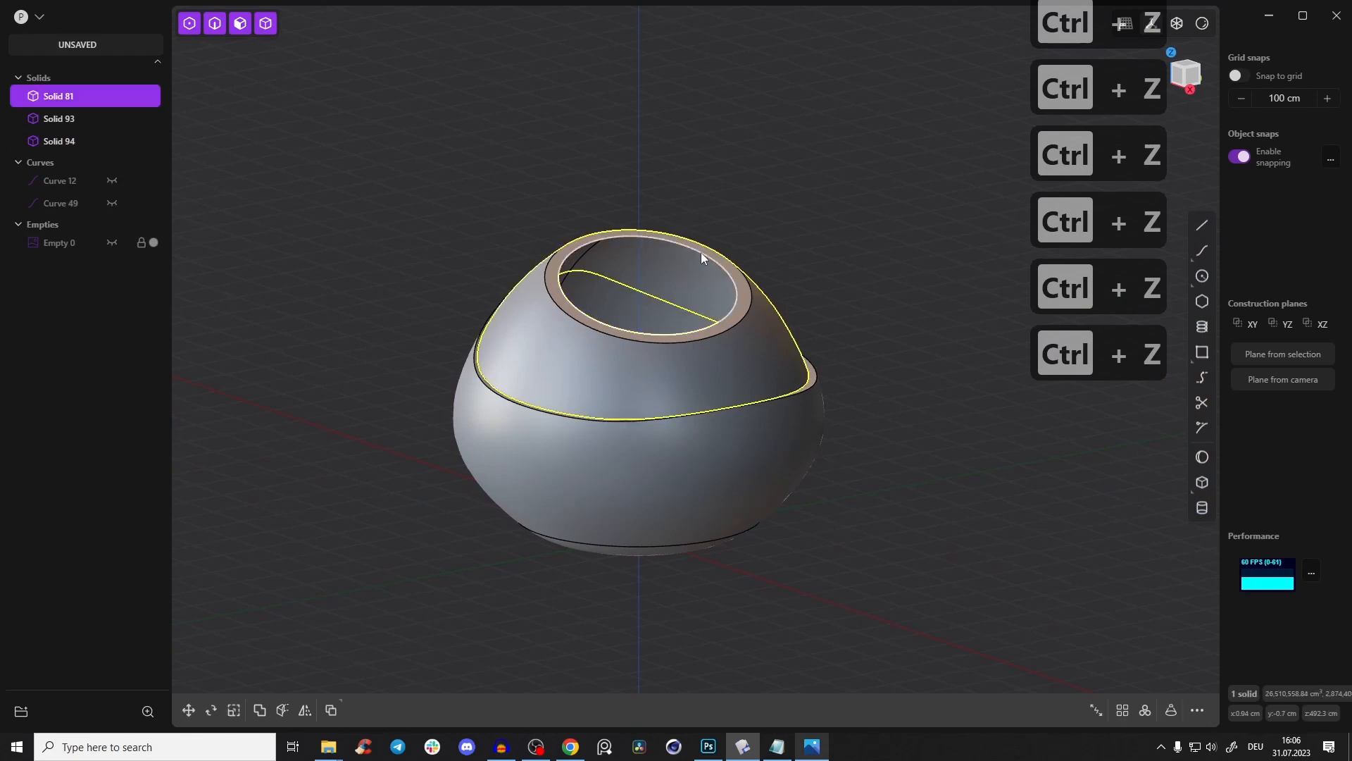
key("h")
left_click(591, 302)
key("x")
right_click_drag(592, 321, 617, 263)
key("ctrl+z")
left_click(759, 281)
left_click(657, 385)
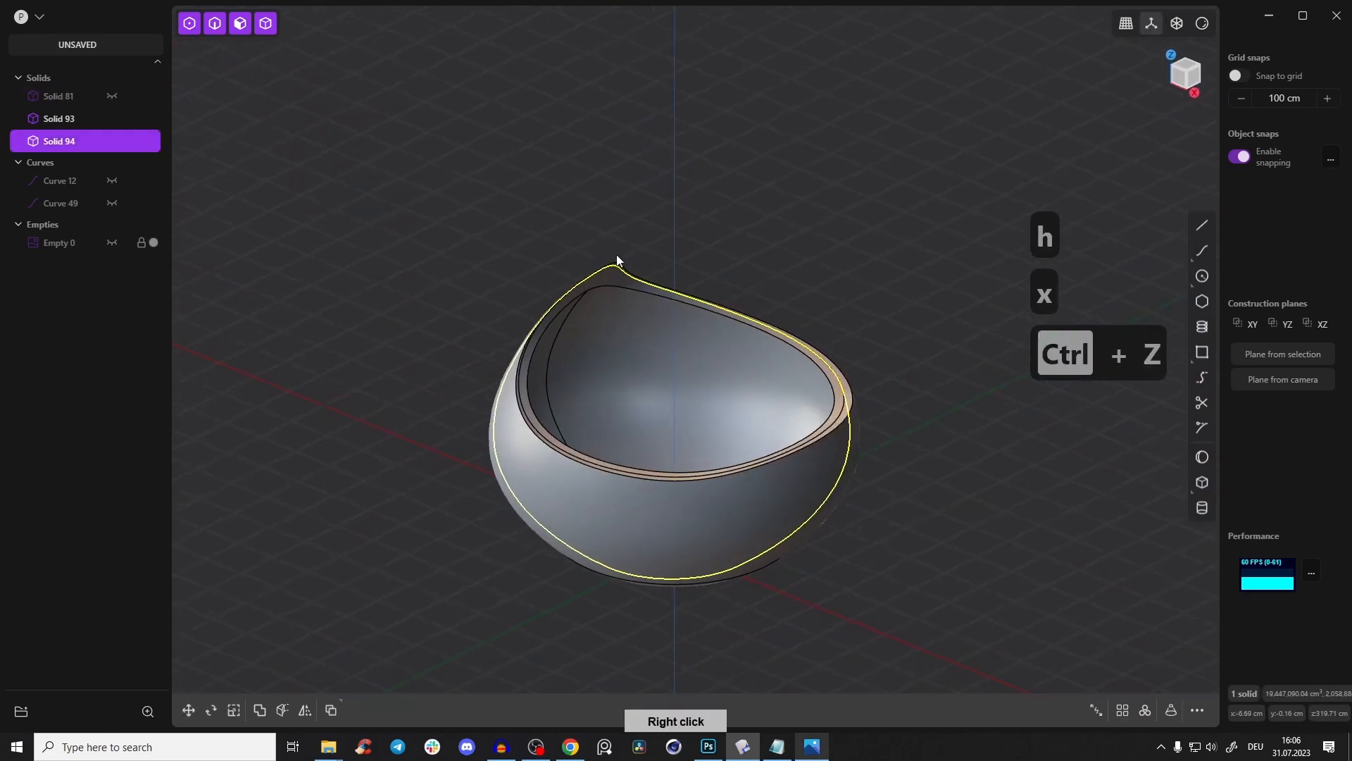
scroll(617, 264, "up", 6)
right_click_drag(447, 657, 680, 260)
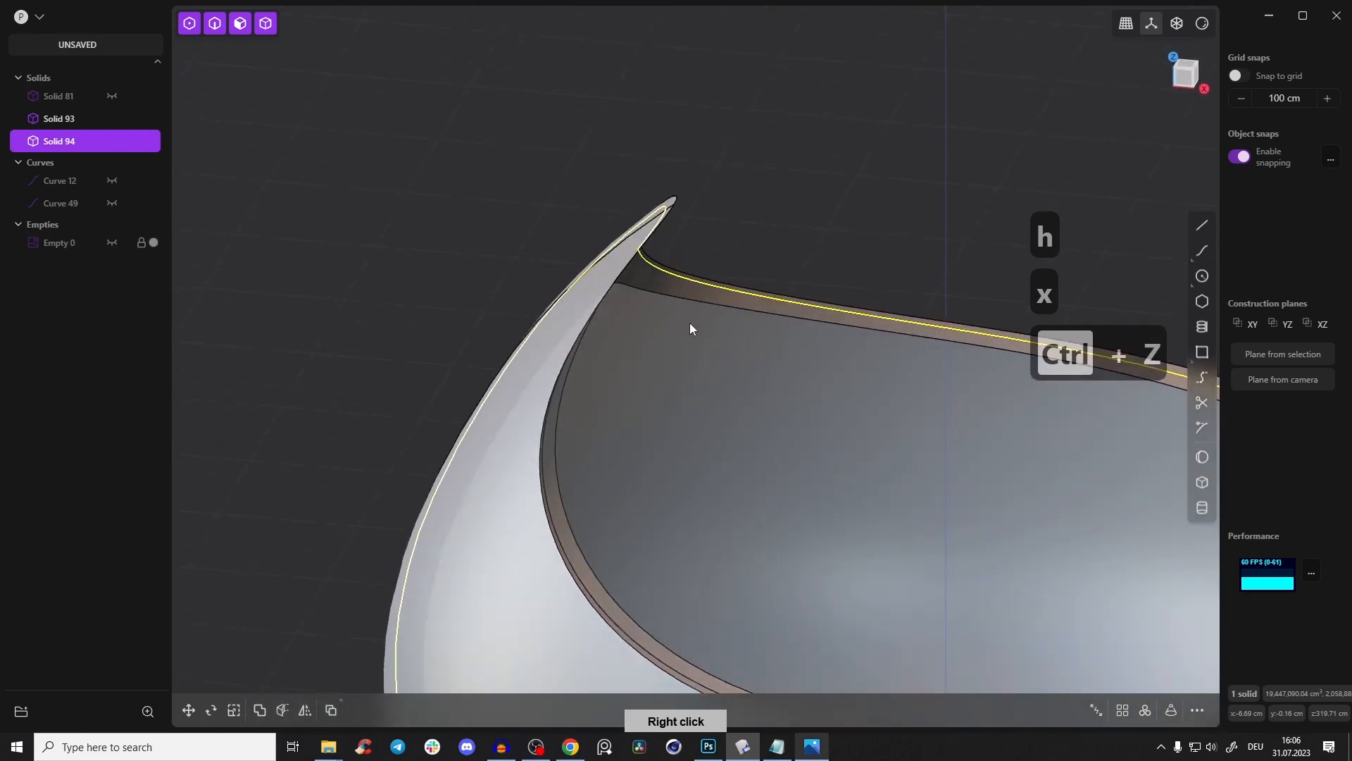
key("x")
right_click_drag(671, 403, 445, 512)
key("alt+h")
- Try a small fillet along the seam edge between the upper solid and the outer shell, and undo it
scroll(459, 543, "up", 3)
scroll(433, 510, "up", 3)
key("2")
left_click(437, 462)
left_click_drag(436, 464, 448, 468)
right_click_drag(448, 468, 493, 356)
key("ctrl+z")
right_click_drag(637, 282, 689, 283)
scroll(662, 295, "down", 5)
- Isolate the upper solid by hiding all other objects
key("Tab")
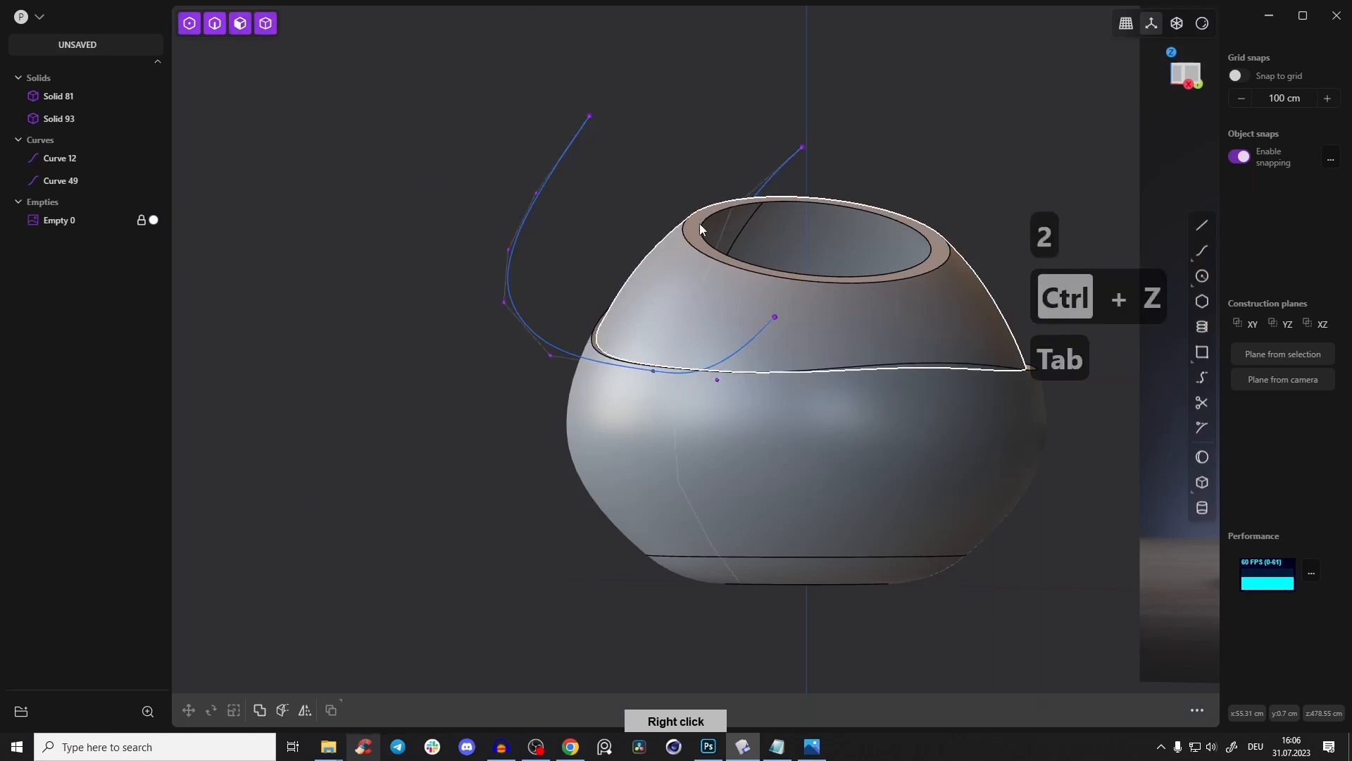
left_click(700, 225)
right_click_drag(675, 314, 613, 356)
key("h")
- Offset the upper solid's narrow lower rim face slightly and unhide everything
scroll(612, 354, "up", 4)
key("3")
left_click(591, 342)
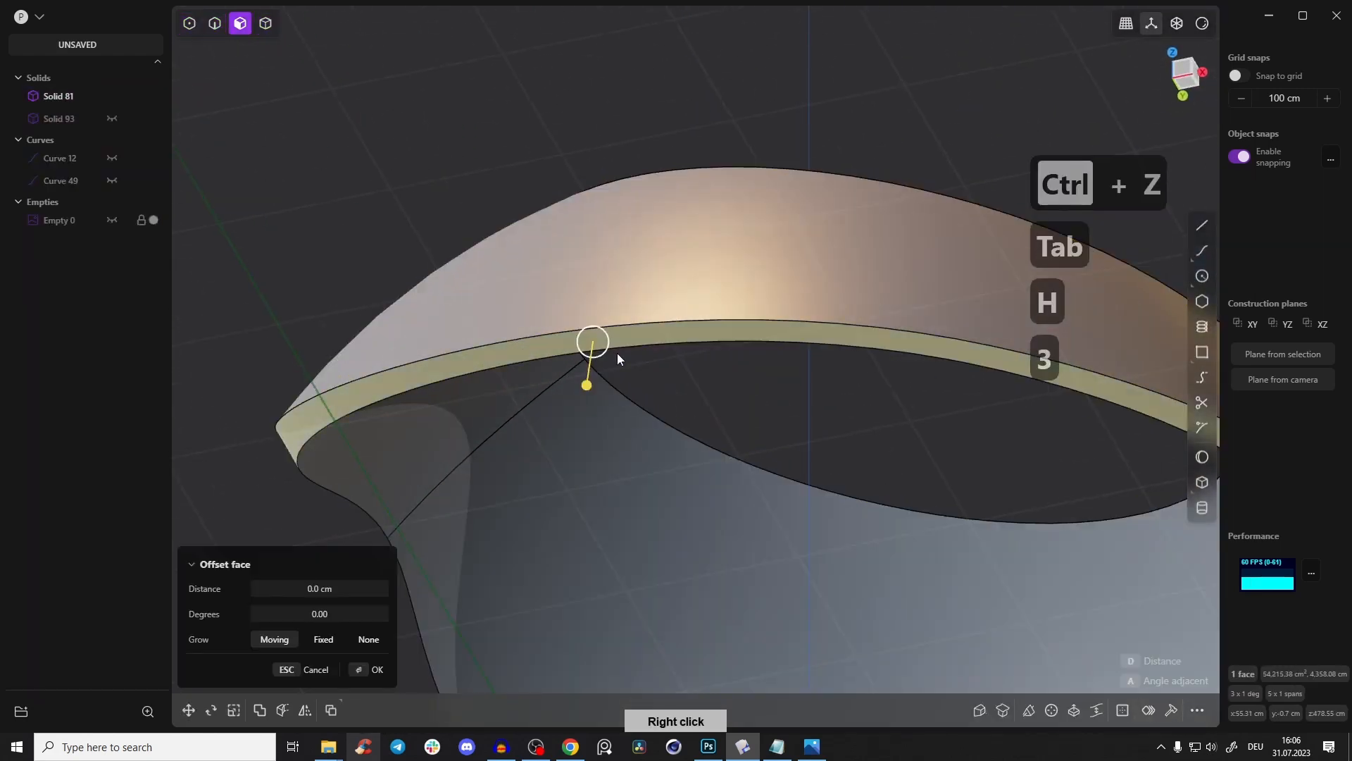
middle_click_drag(617, 355, 631, 222)
scroll(633, 224, "down", 3)
left_click_drag(612, 250, 614, 265)
right_click_drag(614, 265, 437, 239)
key("alt+h")
key("Escape")
- Hide the reference image and both construction curves again
key("2")
left_click(420, 264)
left_click(111, 220)
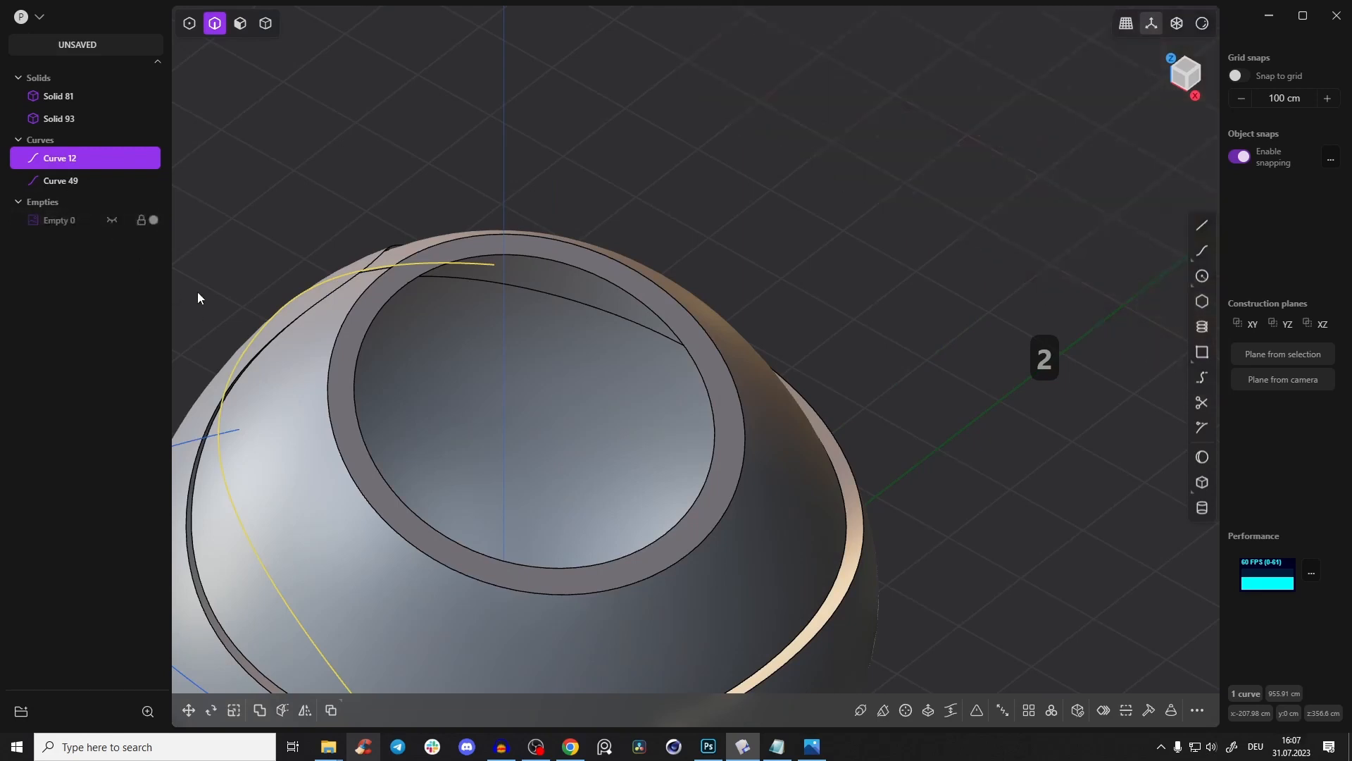
left_click(214, 439)
right_click_drag(226, 429, 601, 91)
key("h")
- Hide the upper solid to expose the outer shell's rim
key("Tab")
left_click(632, 169)
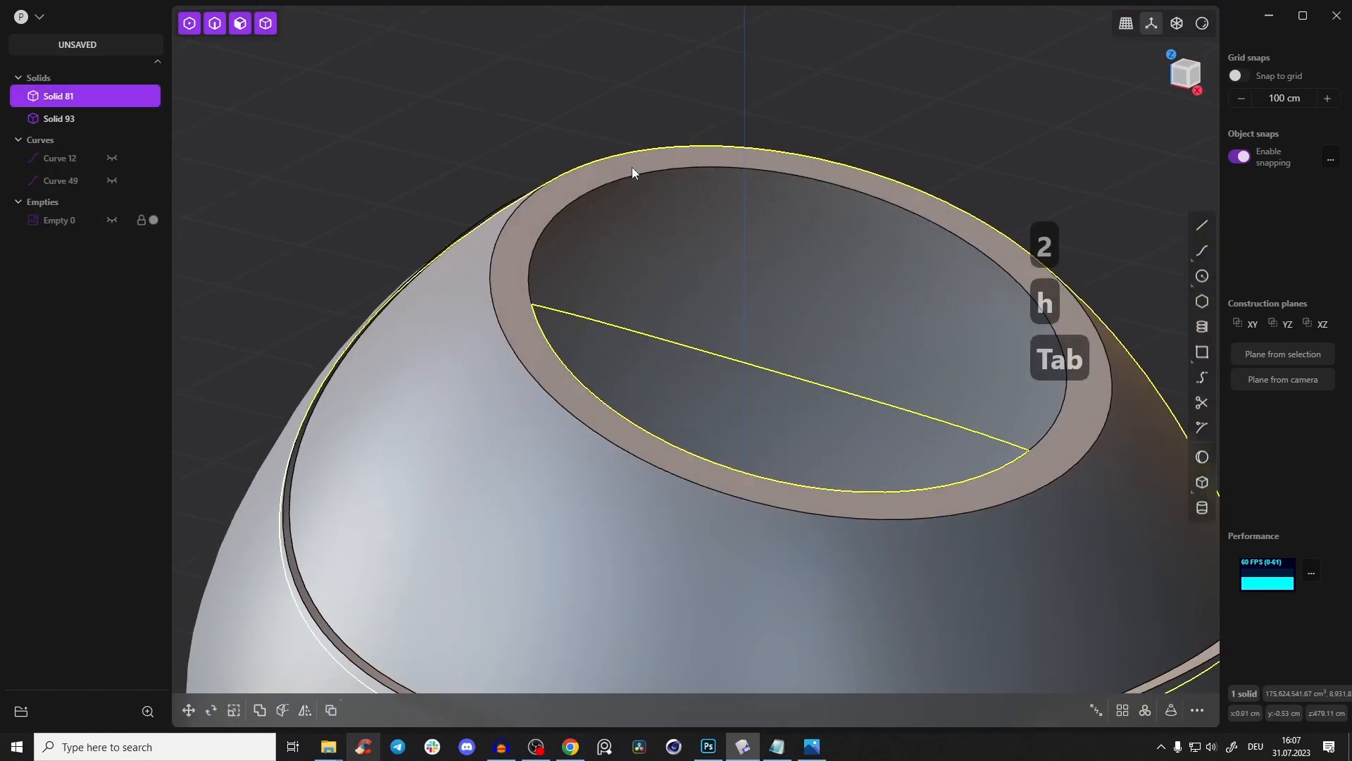
key("h")
scroll(517, 201, "up", 3)
right_click_drag(523, 211, 539, 192)
- Try a uniform fillet of about 1.34 cm on the outer shell's rim edge
key("2")
left_click(542, 171)
left_click_drag(545, 174, 540, 172)
right_click_drag(542, 169, 906, 426)
right_click_drag(499, 105, 572, 34)
scroll(505, 136, "up", 3)
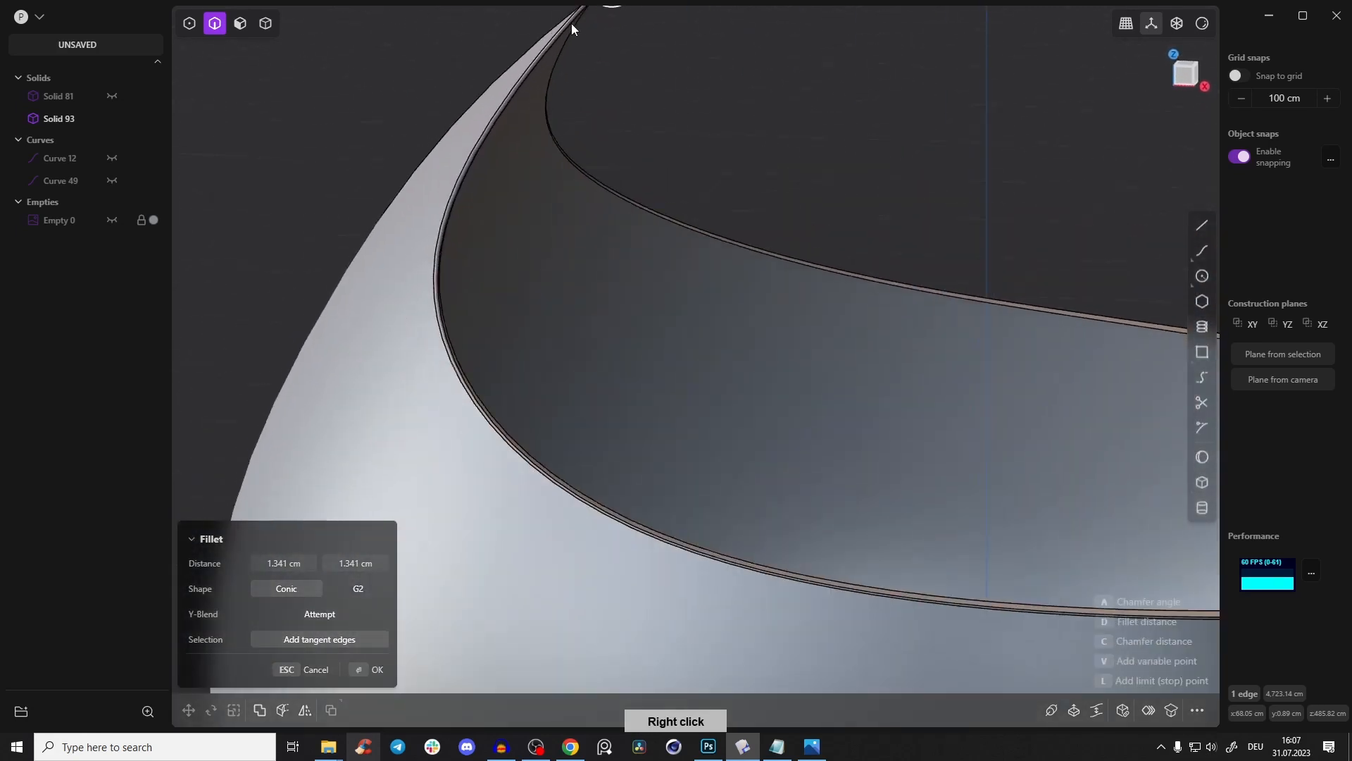
right_click_drag(658, 333, 925, 315)
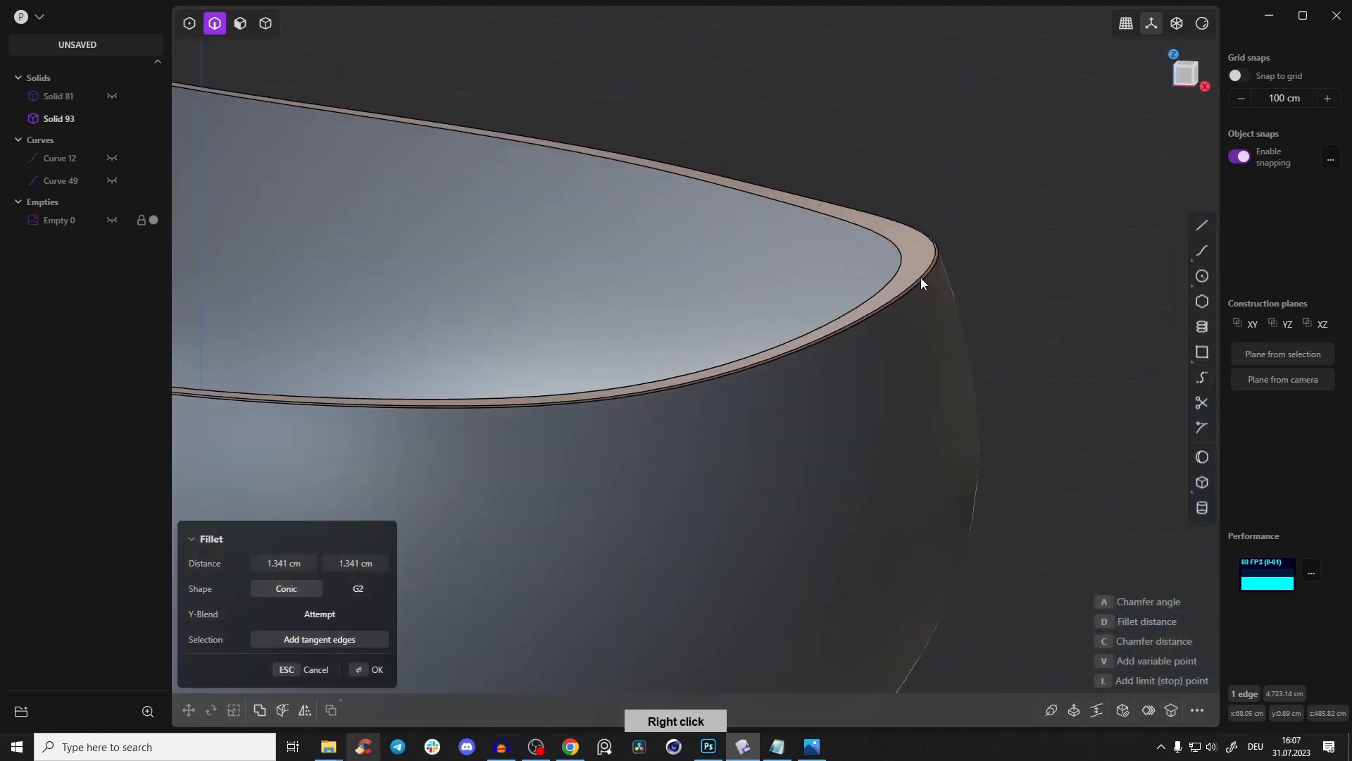
key("Escape")
- Fillet the shell's outer rim edge by about 3 cm, adding variable points at the rim's peak and along its front
left_click(920, 279)
left_click_drag(924, 279, 930, 273)
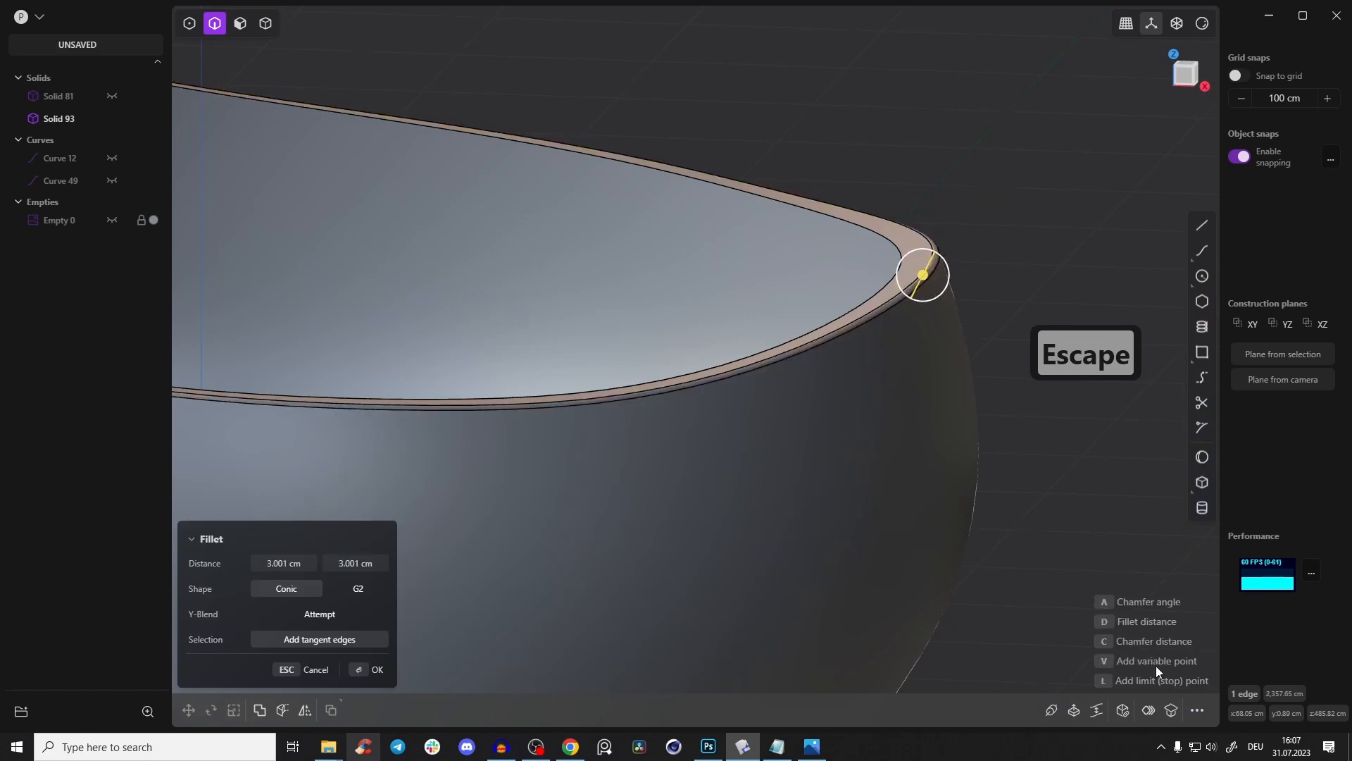
key("v")
right_click_drag(809, 262, 446, 222)
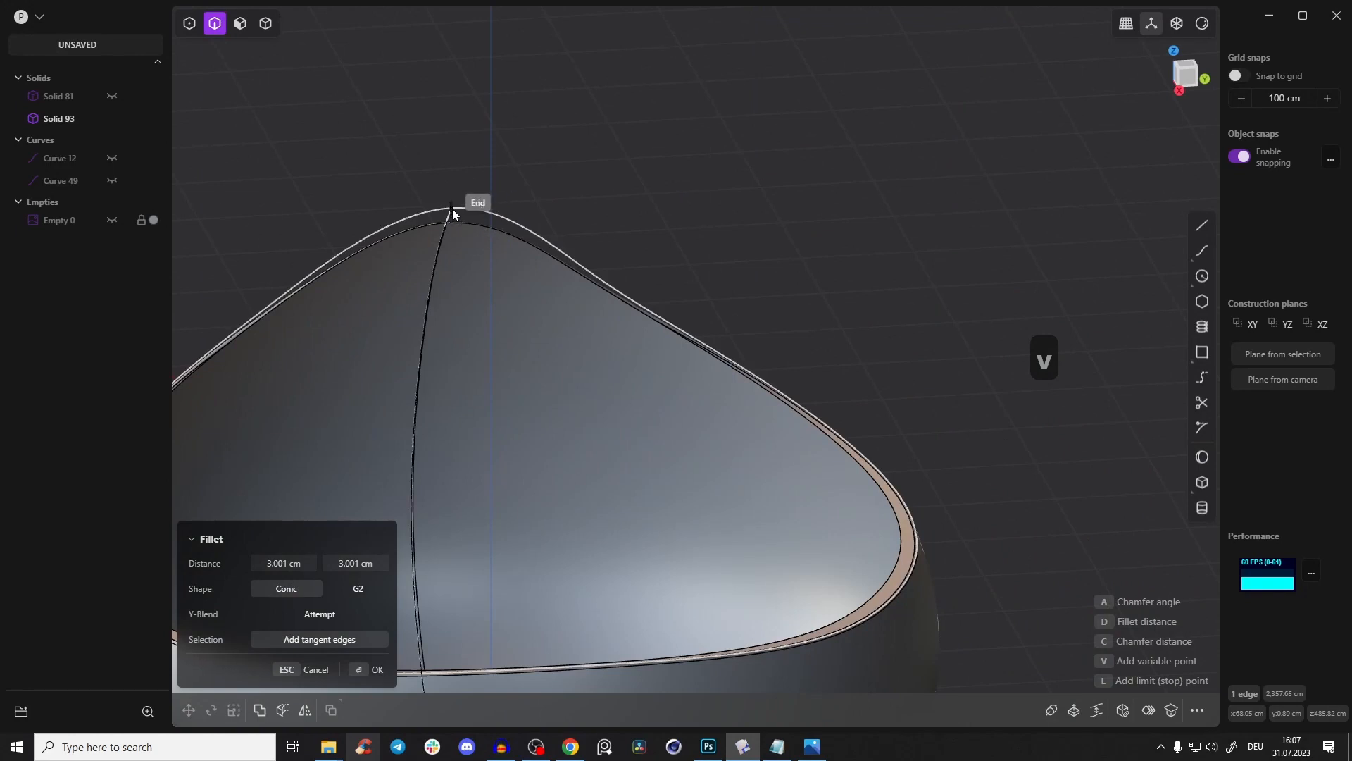
right_click_drag(454, 209, 750, 462)
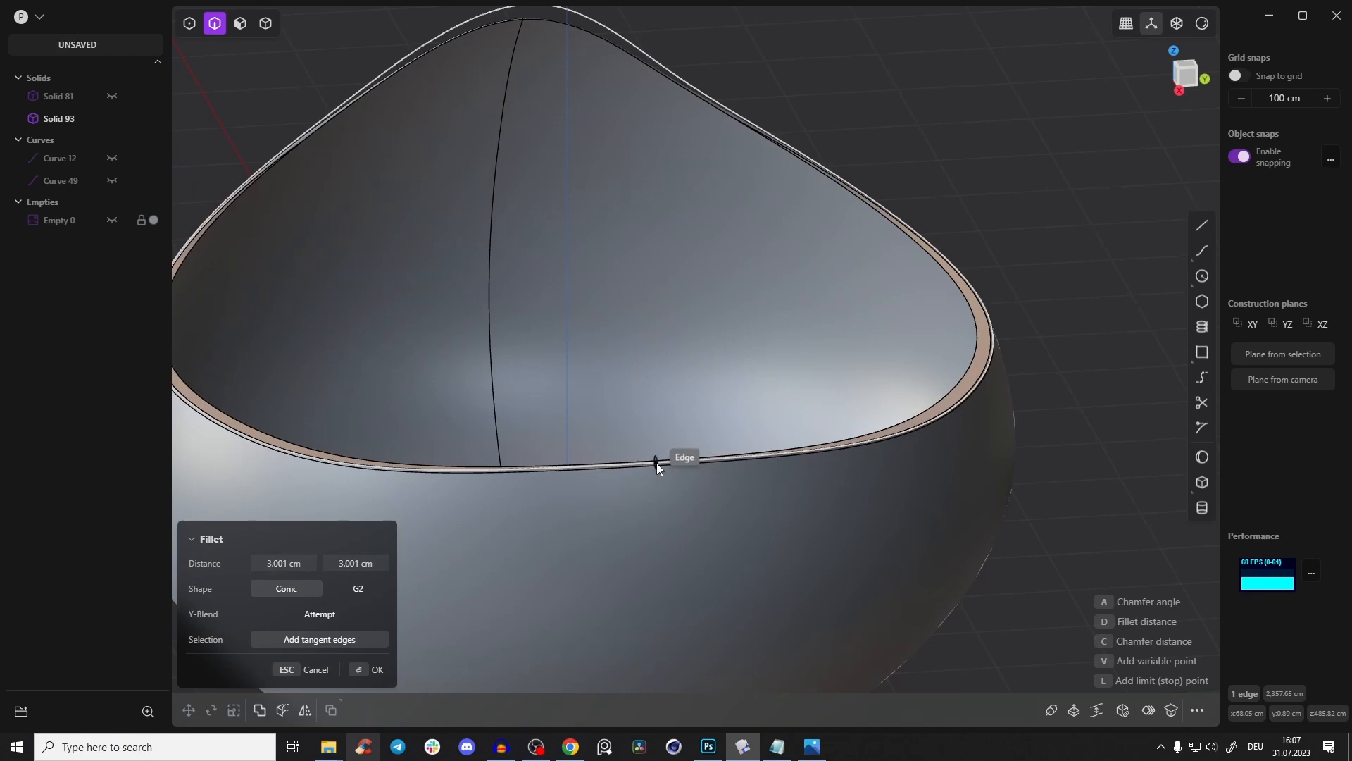
right_click_drag(739, 351, 712, 464)
- Adjust the fillet size at the variable points on the shell rim's front and peak
left_click_drag(722, 463, 725, 455)
right_click_drag(738, 425, 670, 348)
scroll(655, 277, "up", 8)
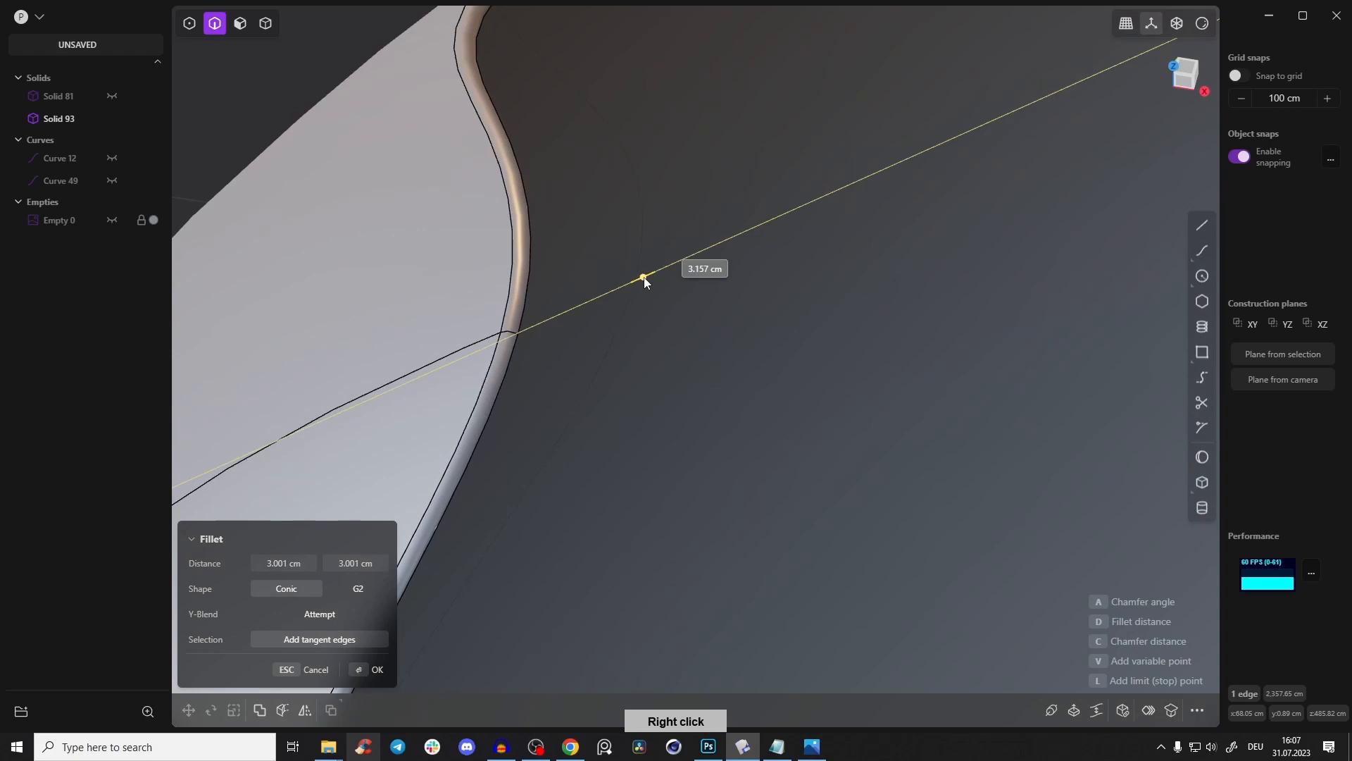
left_click_drag(643, 276, 639, 286)
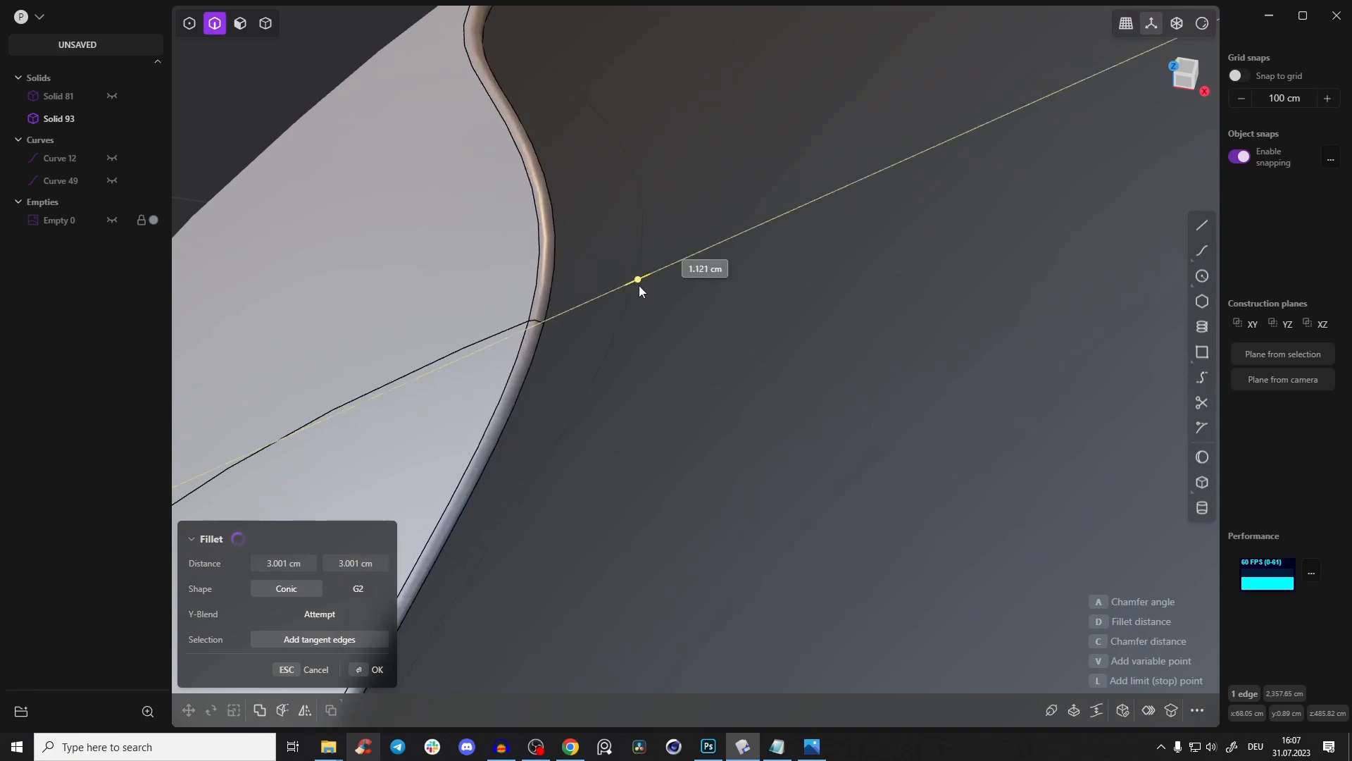
right_click_drag(639, 286, 628, 250)
left_click_drag(620, 253, 628, 243)
right_click_drag(598, 266, 703, 179)
mouse_move(581, 276)
right_mouse_down()
mouse_move(631, 142)
mouse_move(504, 254)
mouse_move(541, 320)
mouse_move(530, 327)
mouse_move(700, 402)
mouse_move(820, 331)
mouse_move(785, 409)
mouse_move(835, 319)
right_mouse_up()
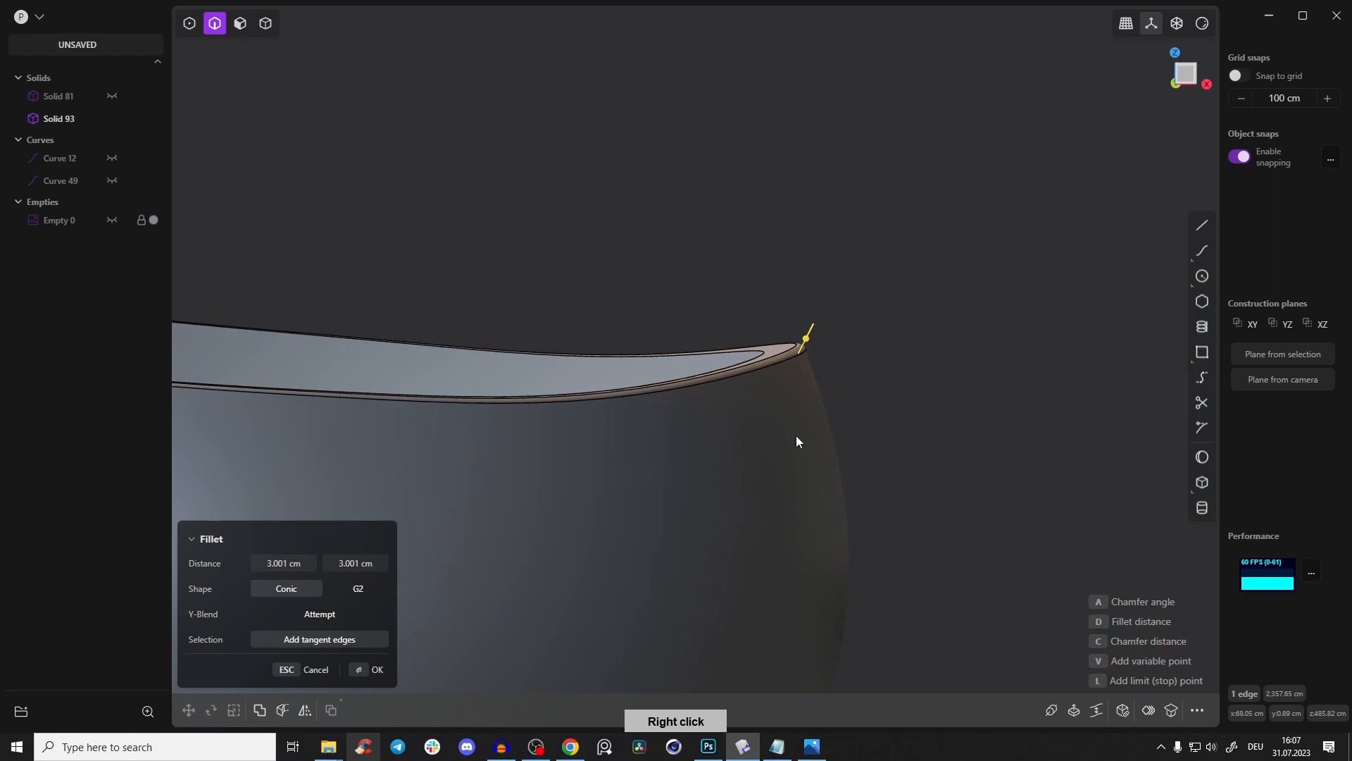
- Compare the rim with the full reference photo and apply the variable fillet
left_click(812, 748)
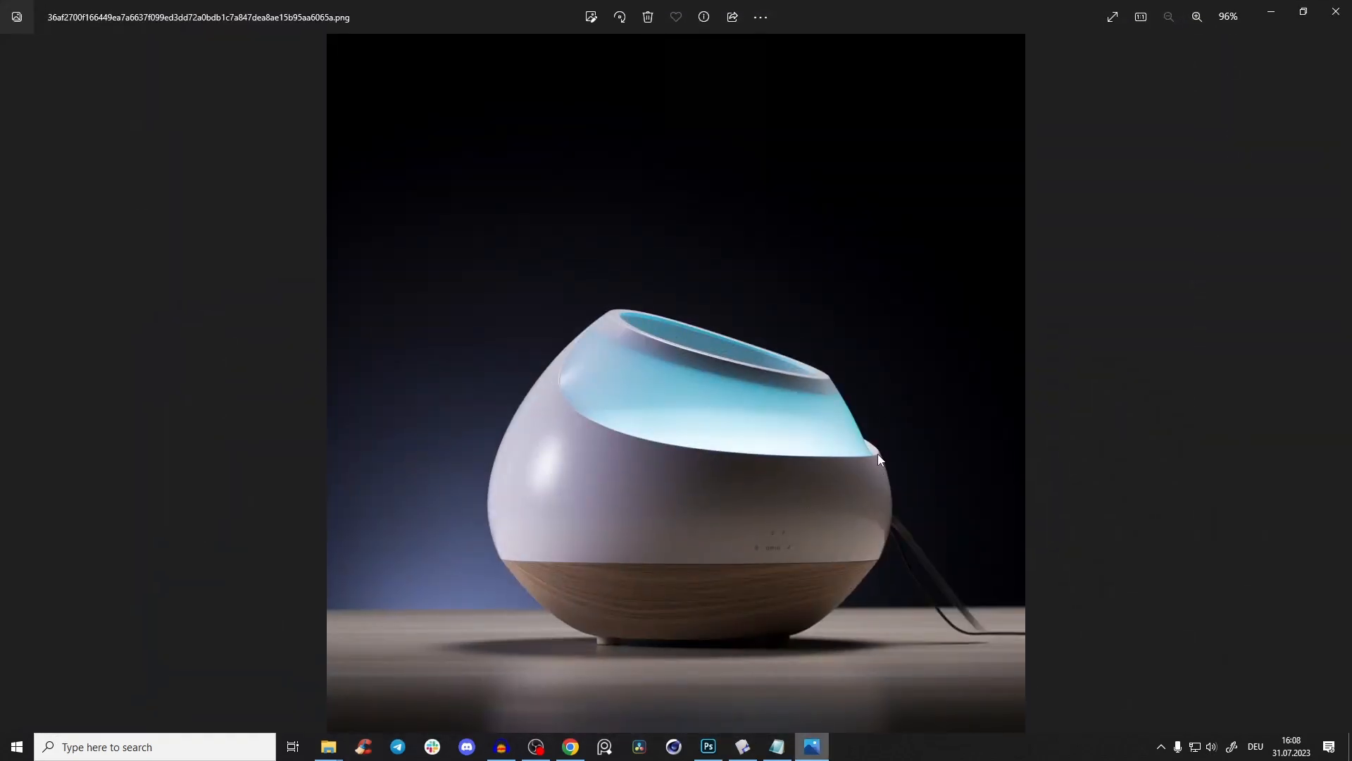
left_click(810, 752)
right_click_drag(636, 357, 661, 466)
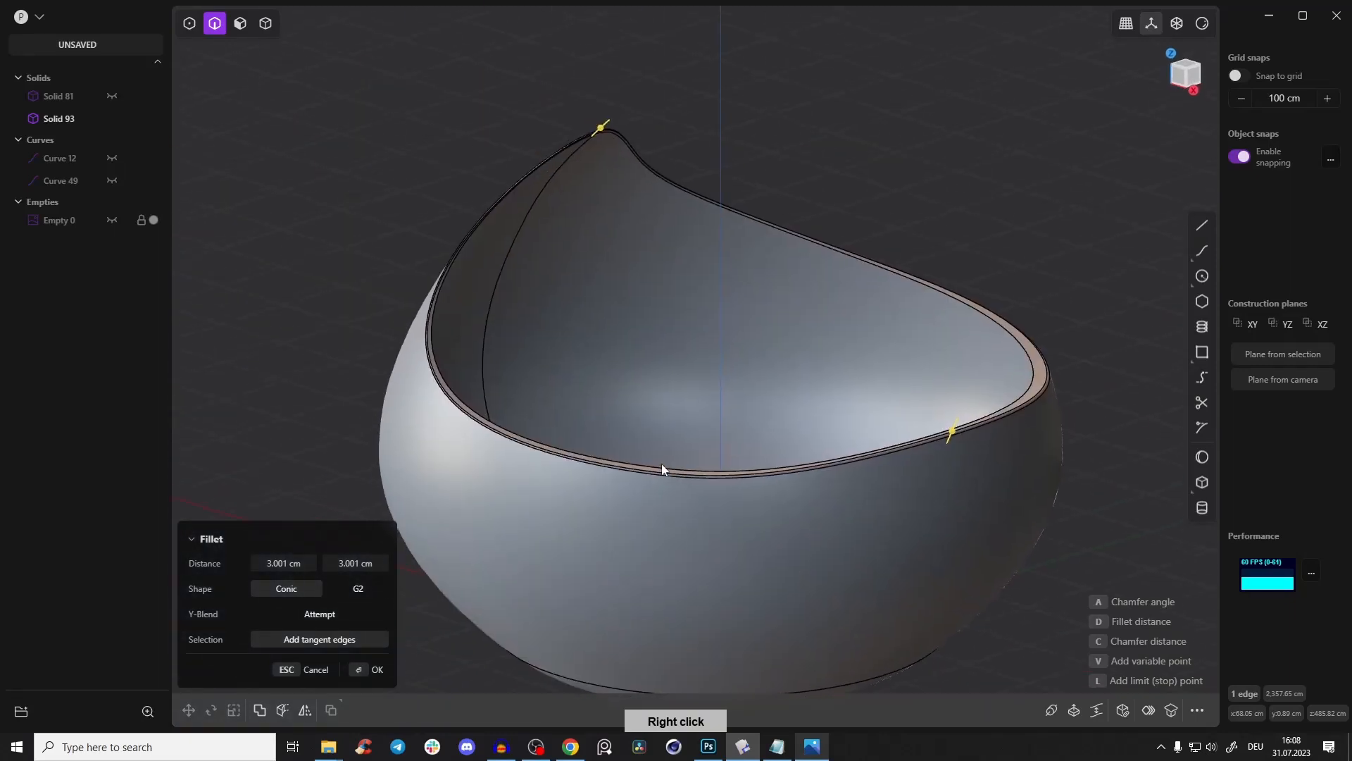
left_click(362, 671)
- Fillet the shell's inner rim edge by about 1.48 cm
right_click_drag(501, 333, 847, 358)
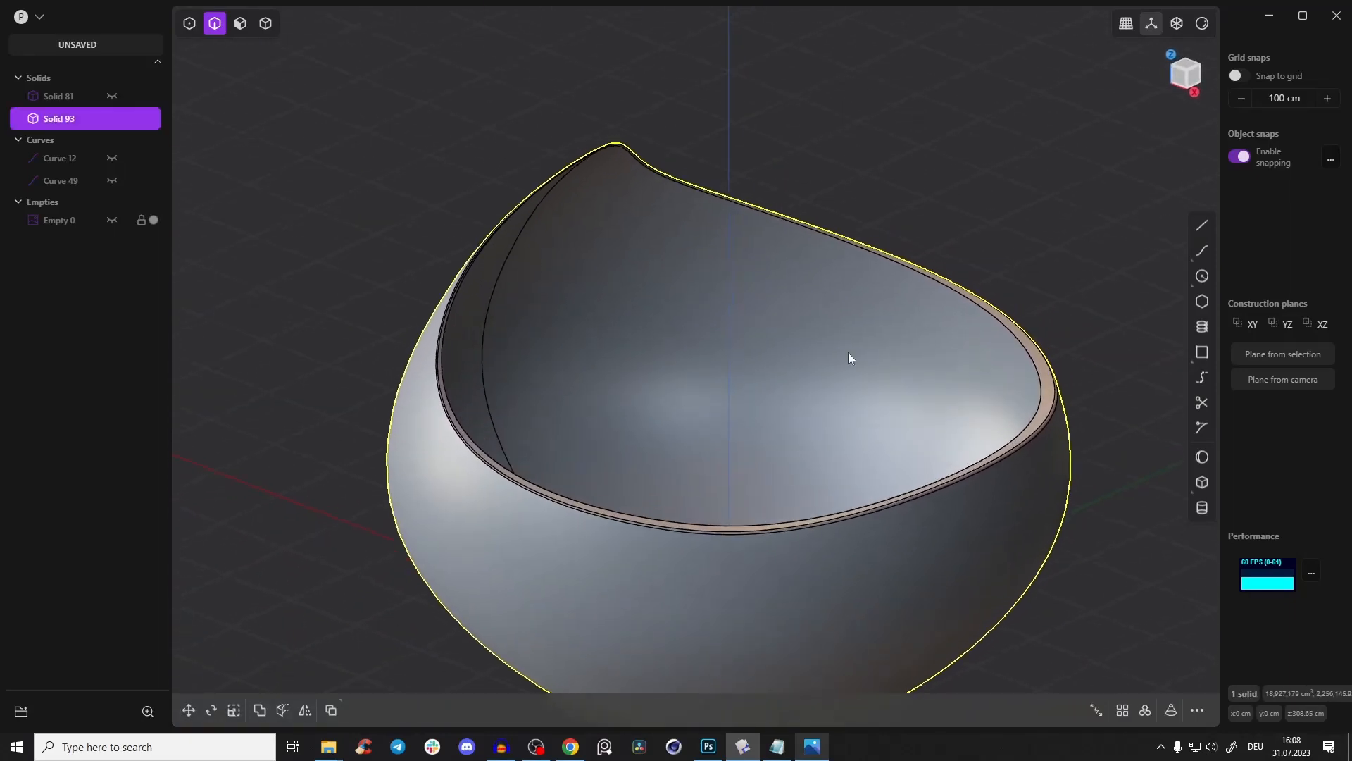
scroll(973, 540, "up", 3)
right_click_drag(973, 539, 955, 430)
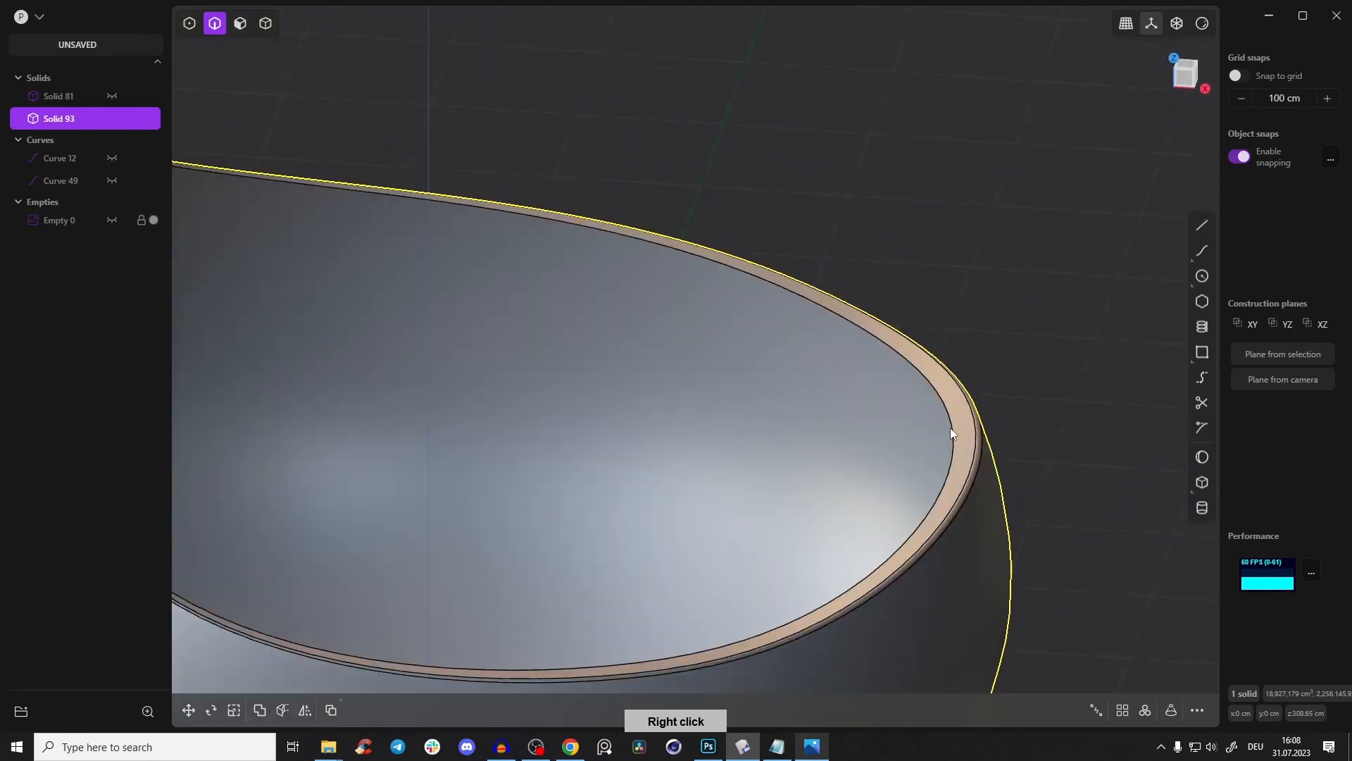
left_click(951, 431)
scroll(954, 432, "down", 2)
mouse_move(940, 429)
left_mouse_down()
mouse_move(935, 444)
mouse_move(941, 424)
left_mouse_up()
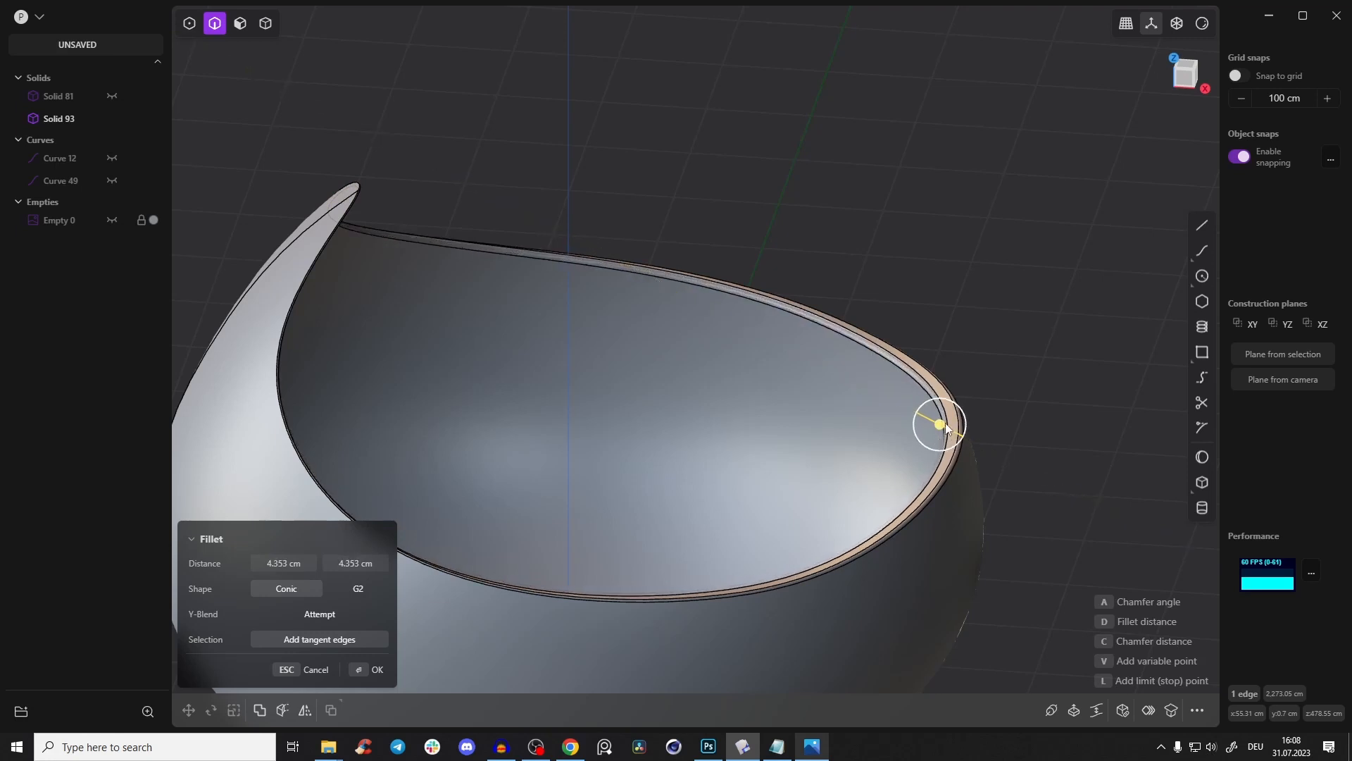
right_click_drag(945, 425, 935, 420)
right_click_drag(315, 207, 830, 413)
left_click_drag(864, 312, 868, 305)
right_click_drag(868, 306, 579, 511)
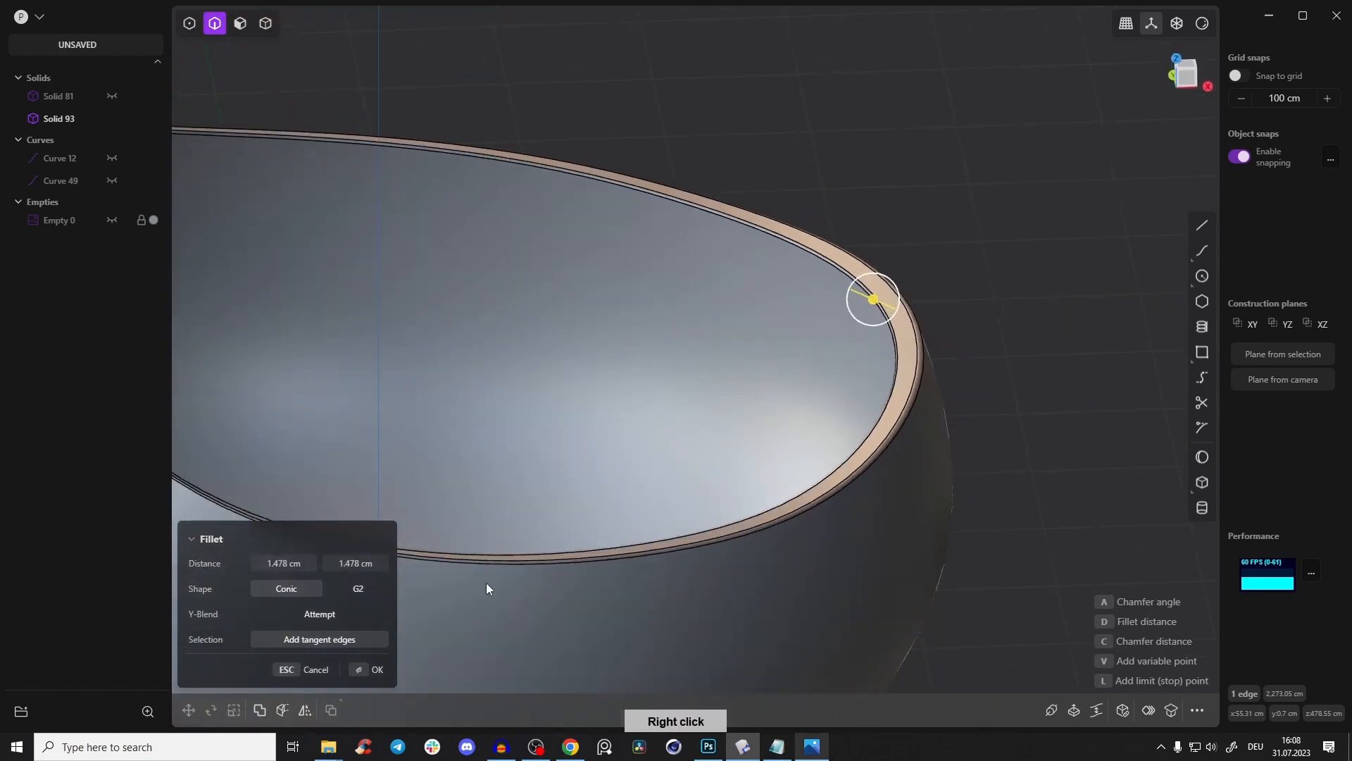
left_click(374, 668)
- Unhide the upper solid, keeping the reference image and both construction curves hidden
key("alt+h")
right_click_drag(655, 404, 549, 192)
left_click(549, 194)
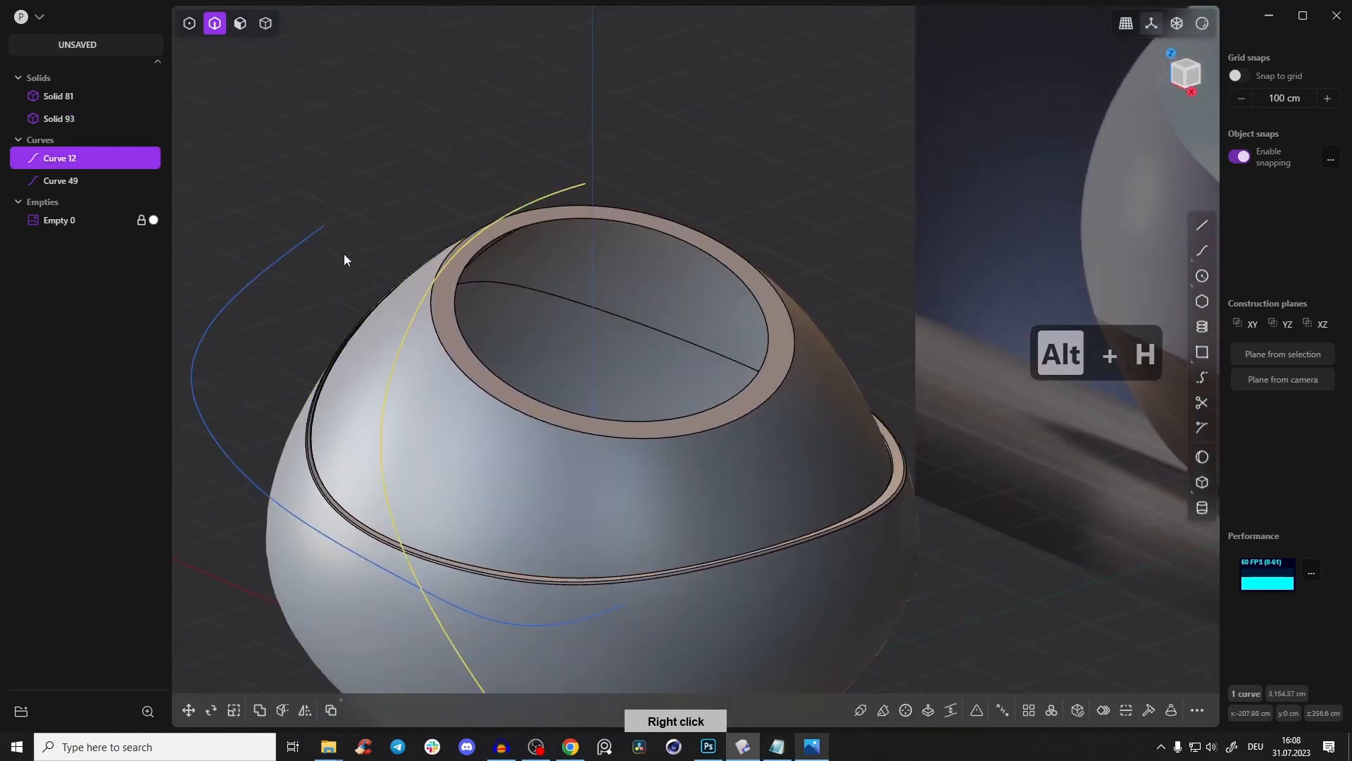
left_click(127, 220)
left_click(266, 265)
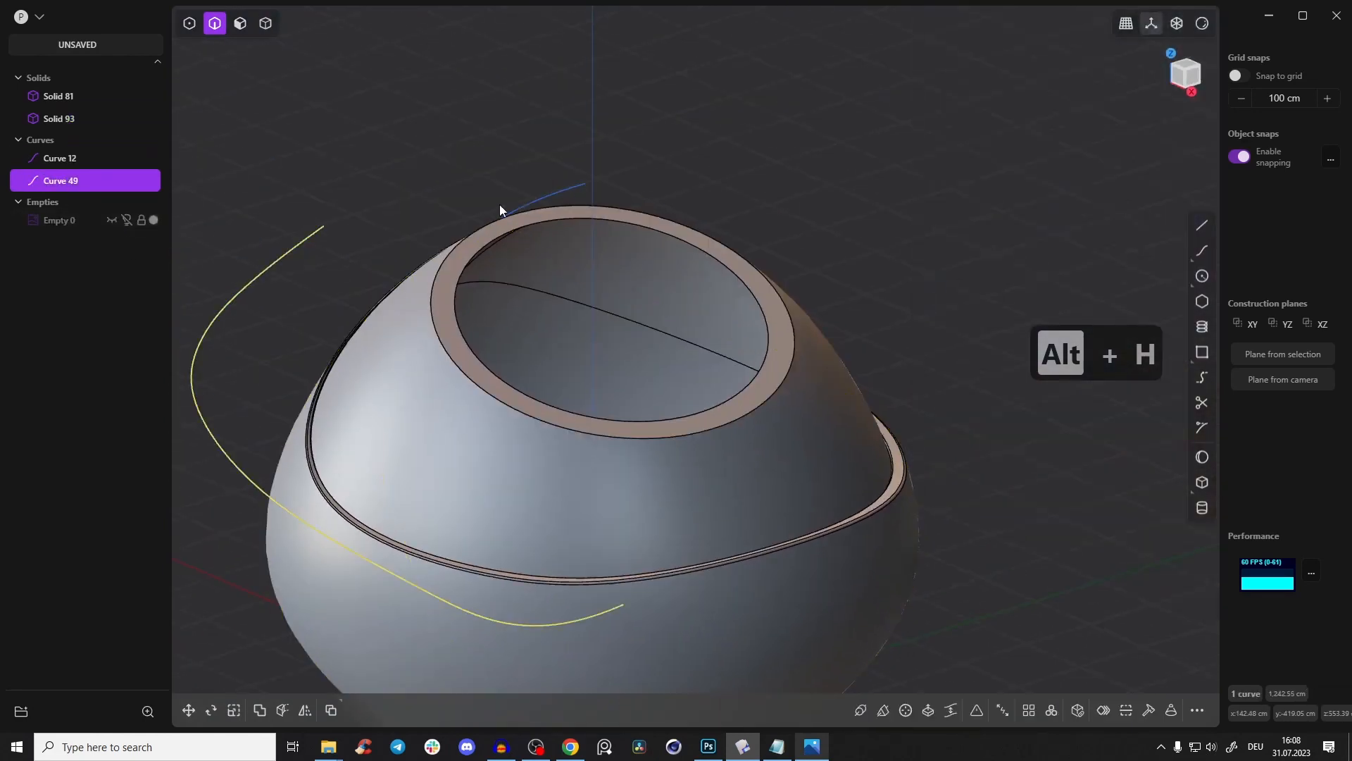
key("h")
- Fillet the inner and outer edges of the upper solid's top opening rim together
right_click_drag(483, 263, 461, 306)
scroll(460, 305, "up", 5)
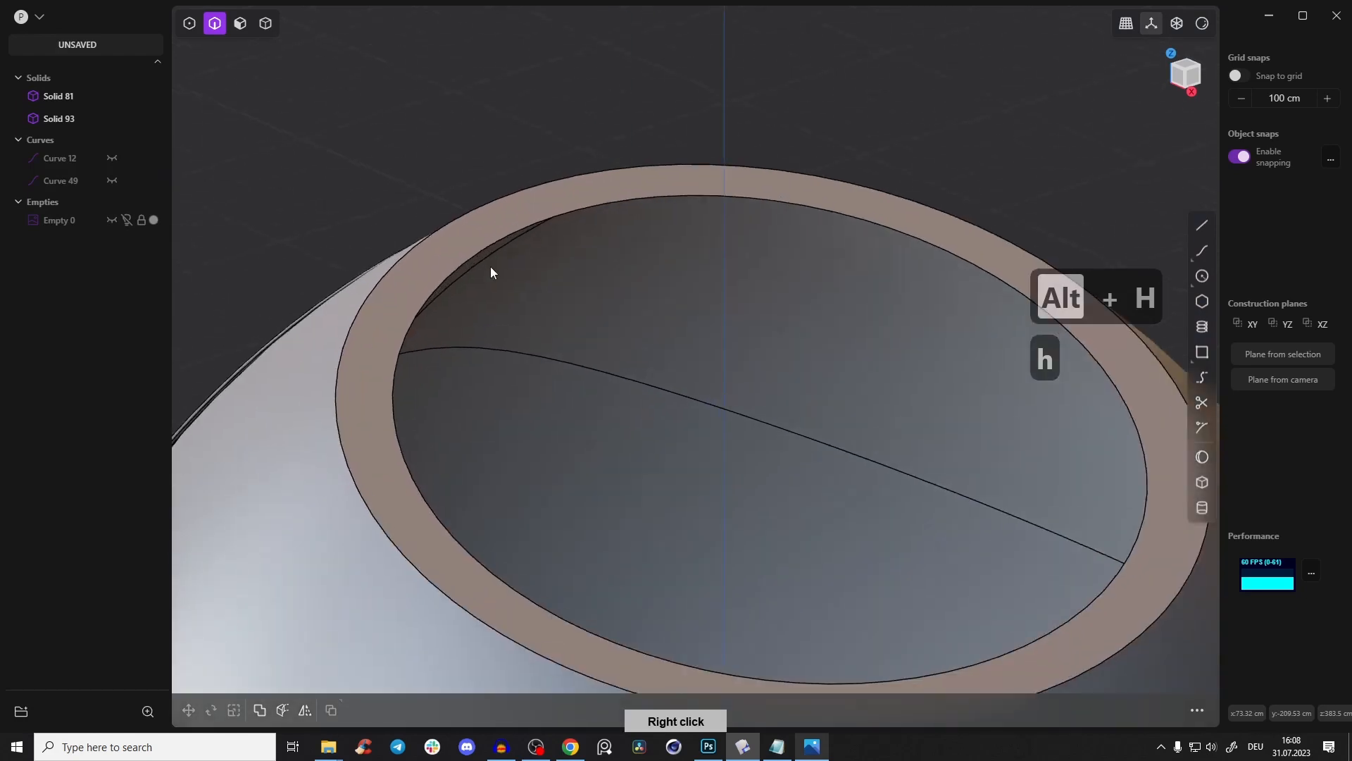
key("2")
left_click(501, 239)
left_click(473, 210, "shift")
left_click_drag(475, 209, 483, 205)
right_click_drag(483, 205, 547, 197)
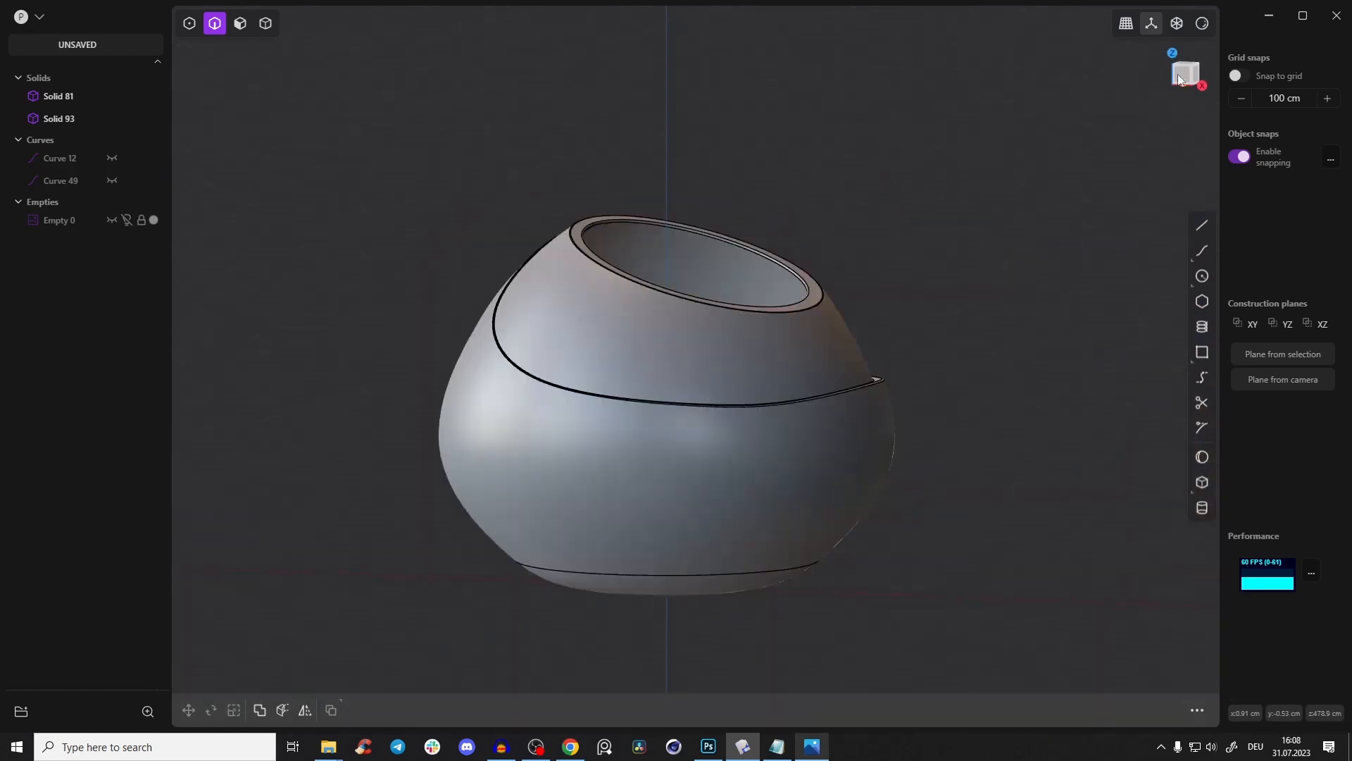
- Show the reference image in the front view and compare the model's outline with it
left_click(1185, 70)
right_click_drag(669, 283, 718, 276)
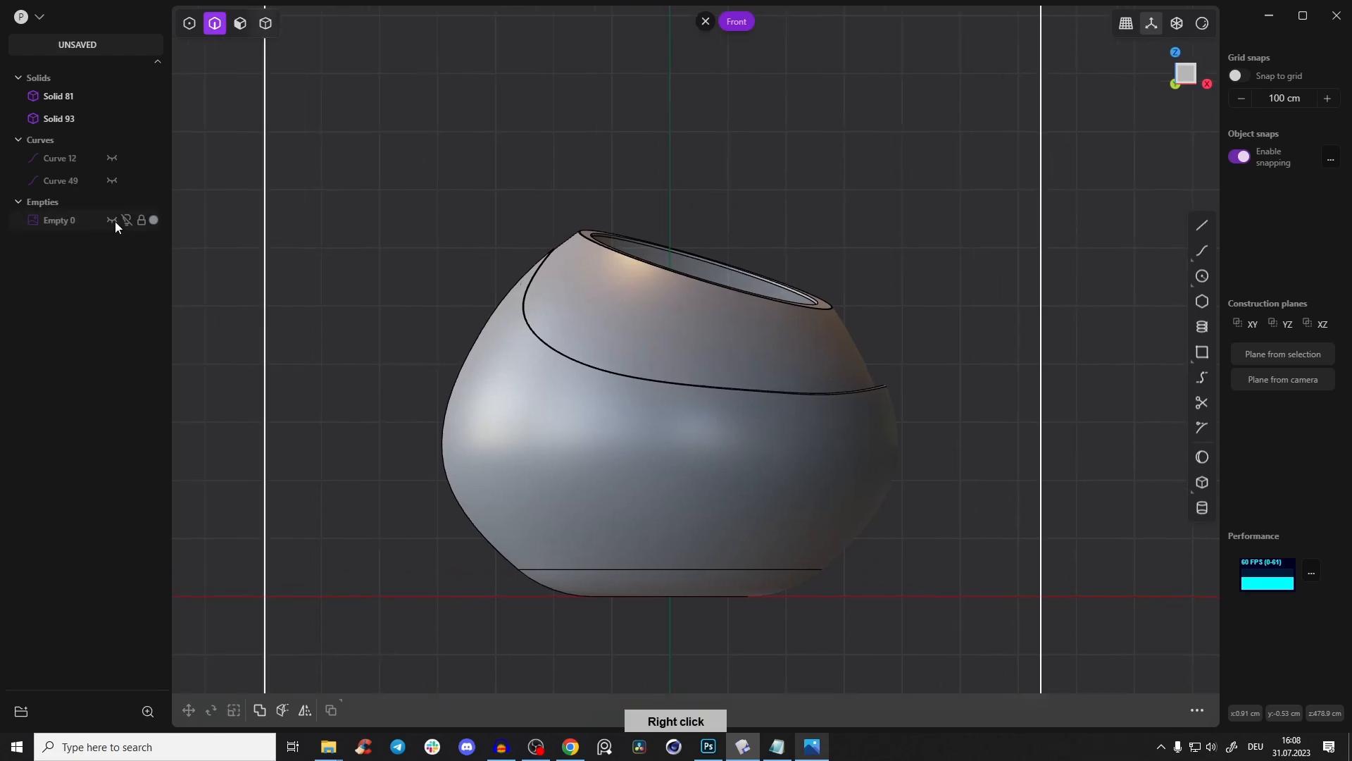
left_click(116, 221)
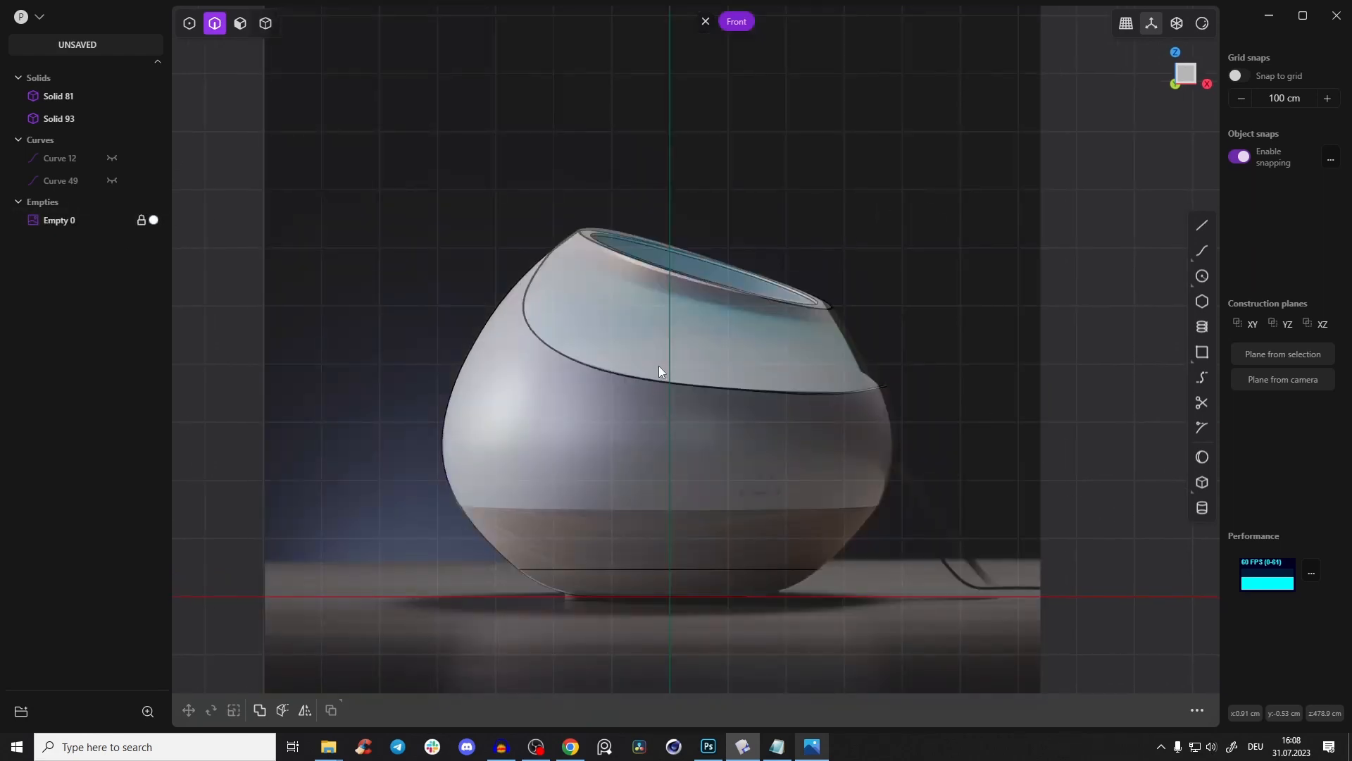
right_click_drag(739, 379, 694, 264)
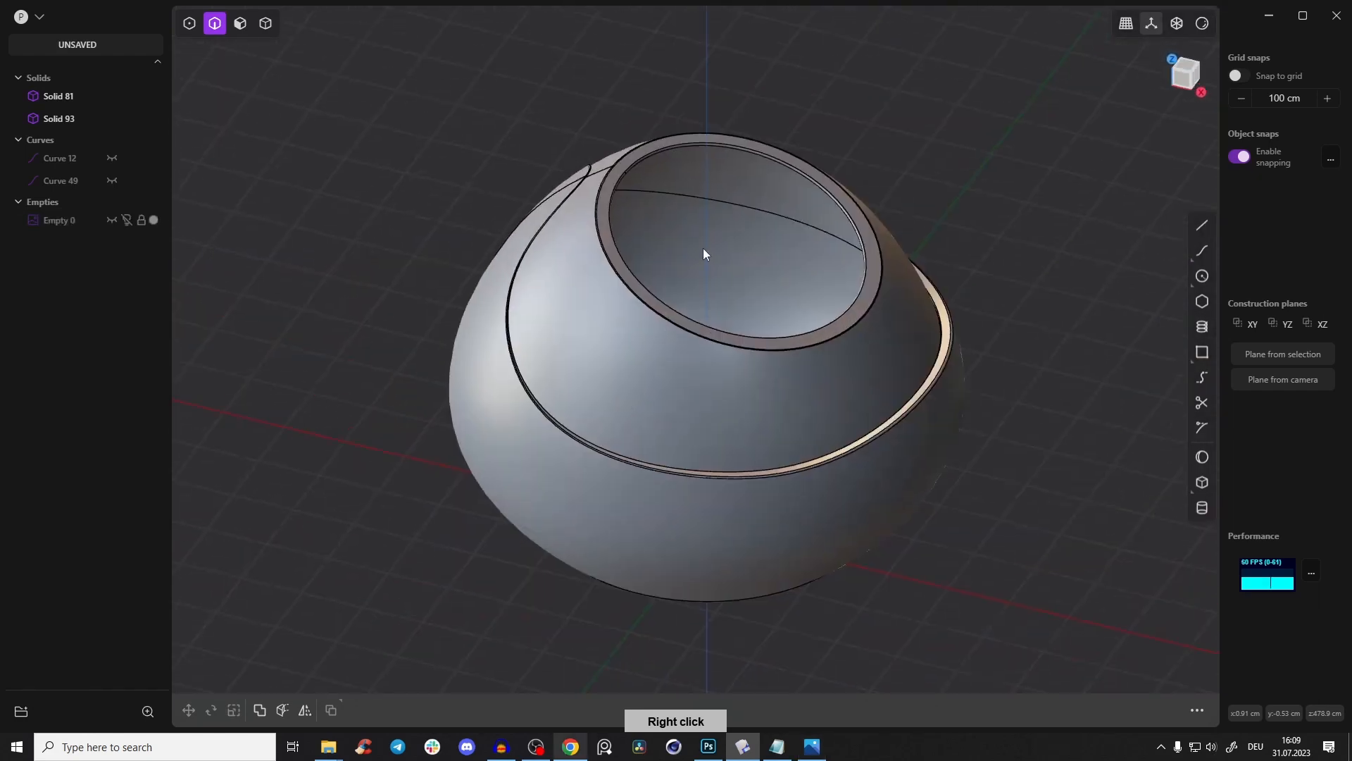
- Switch to Chrome and look through the free Plasticity course page and the Ultimate 3D Community page
left_click(571, 748)
key("Escape")
mouse_move(1347, 158)
left_mouse_down()
mouse_move(1346, 329)
mouse_move(1333, 153)
left_mouse_up()
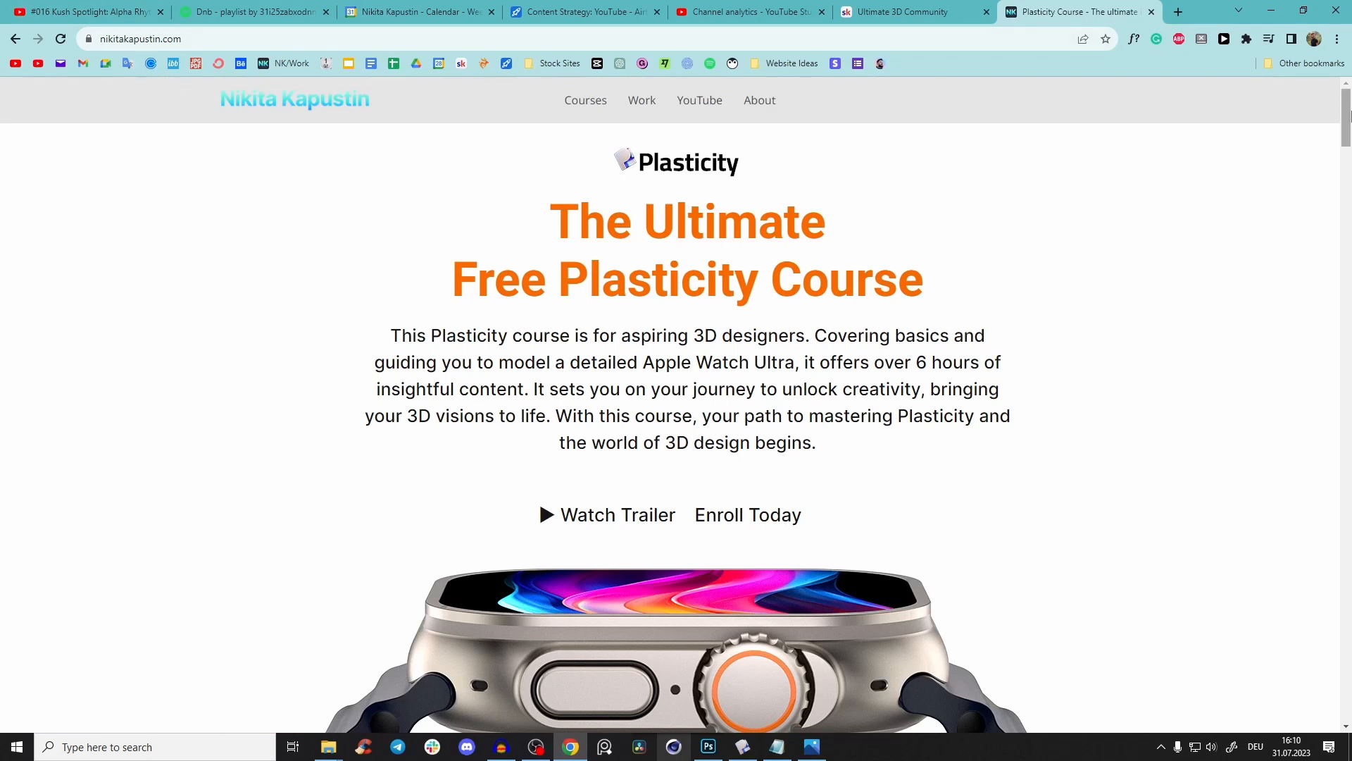
mouse_move(1348, 114)
left_mouse_down()
mouse_move(1347, 147)
mouse_move(1346, 126)
left_mouse_up()
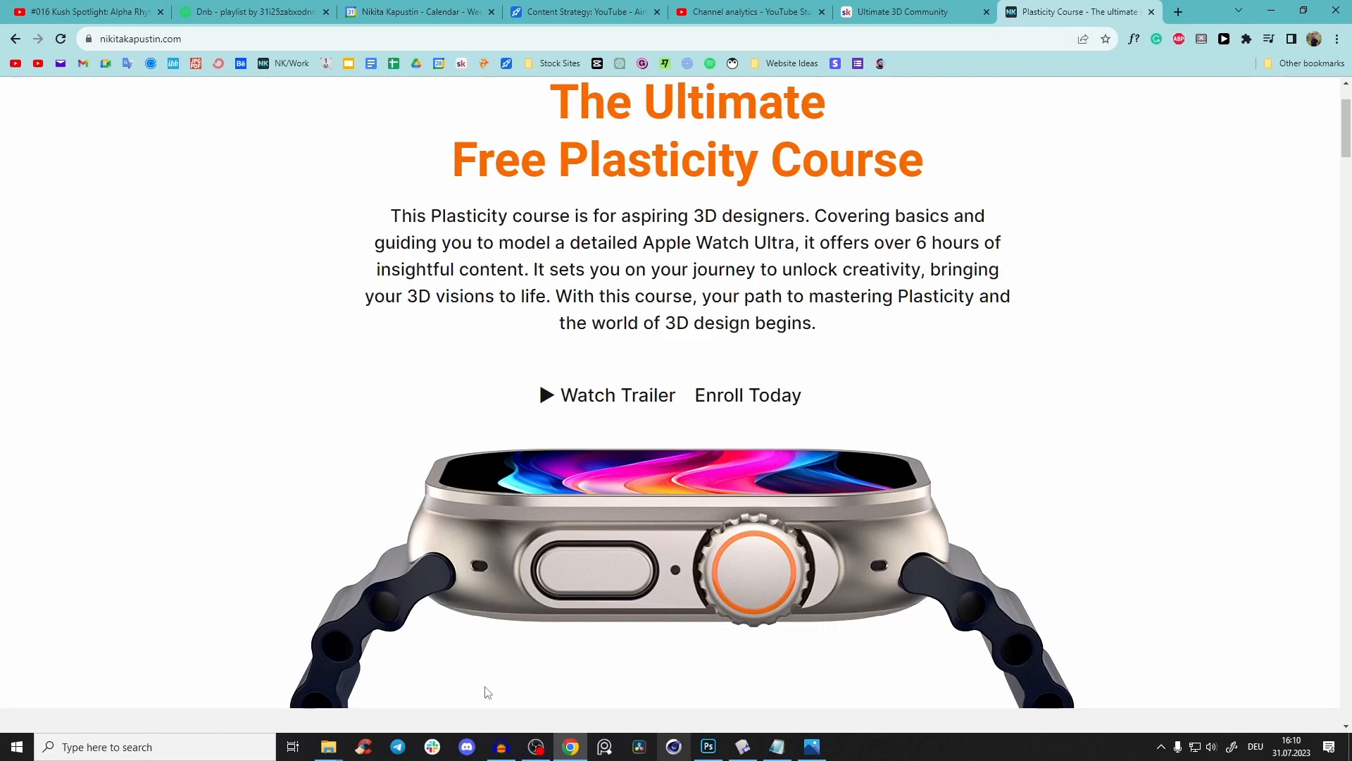
left_click_drag(1349, 126, 1346, 194)
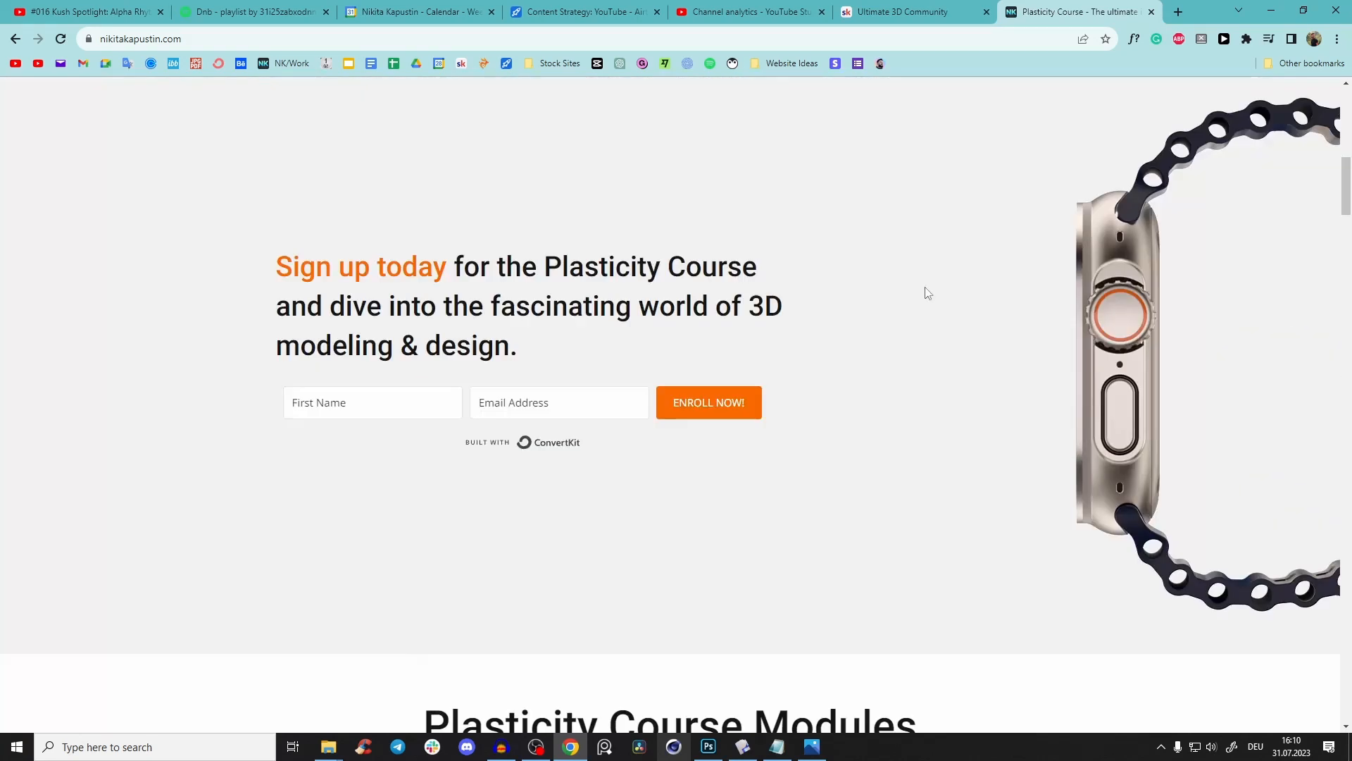
left_click(897, 14)
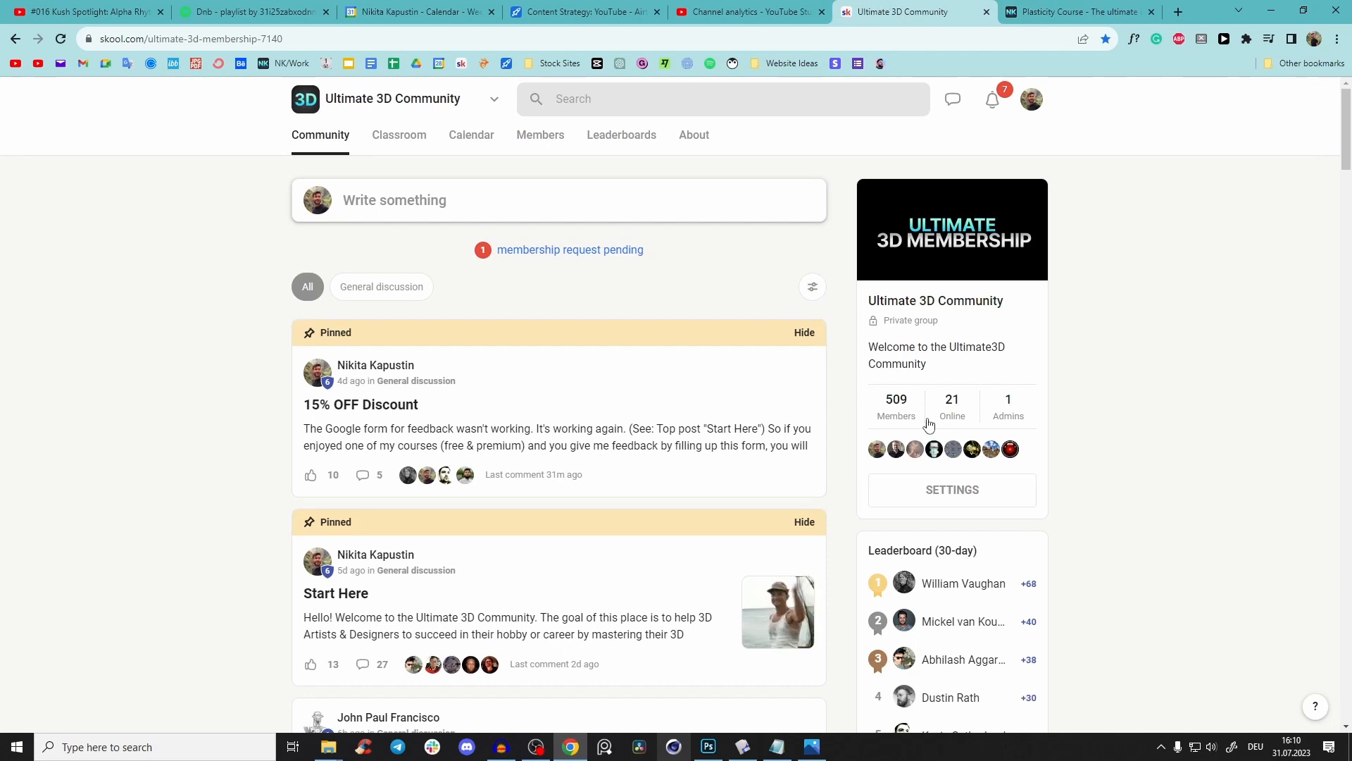
left_click_drag(1345, 130, 1324, 14)
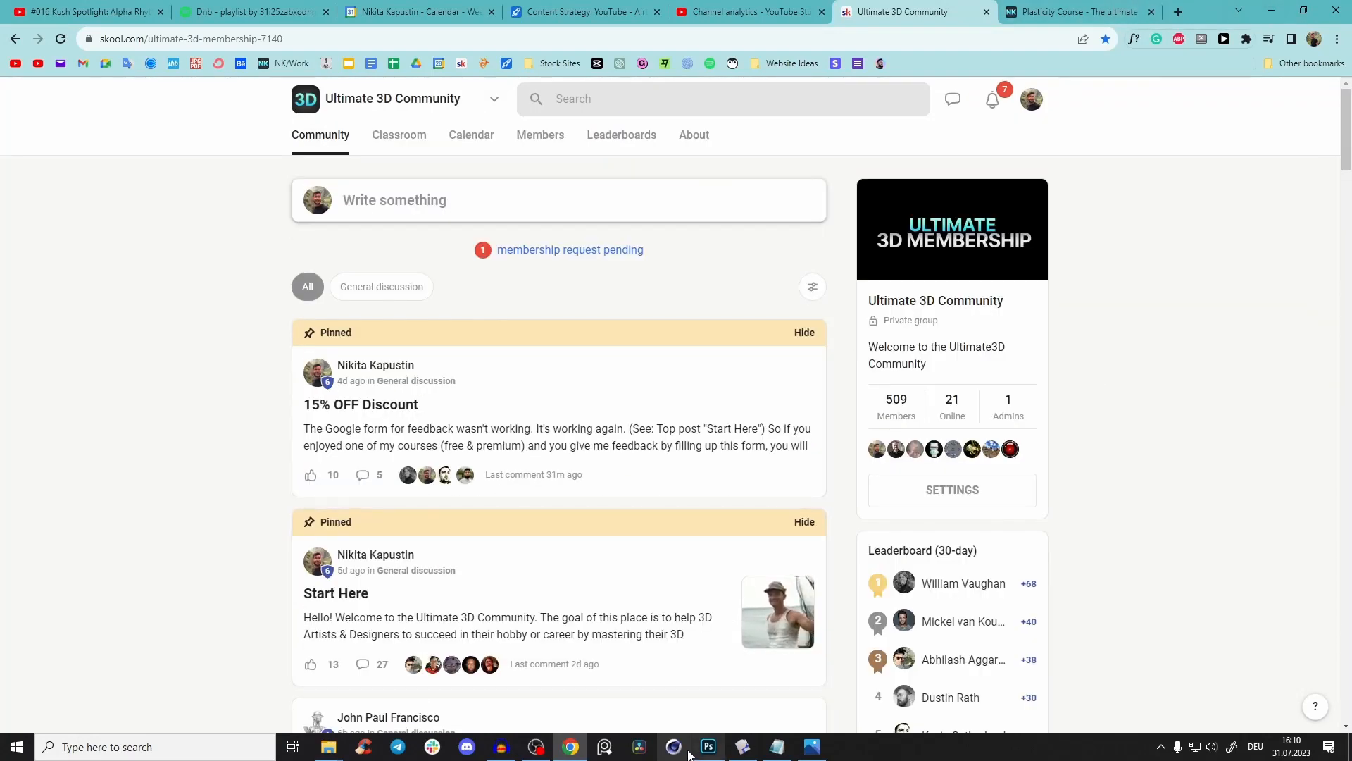
- Switch back to Plasticity and inspect the finished diffuser model
left_click(738, 746)
right_click_drag(758, 327, 729, 282)
scroll(751, 297, "up", 2)
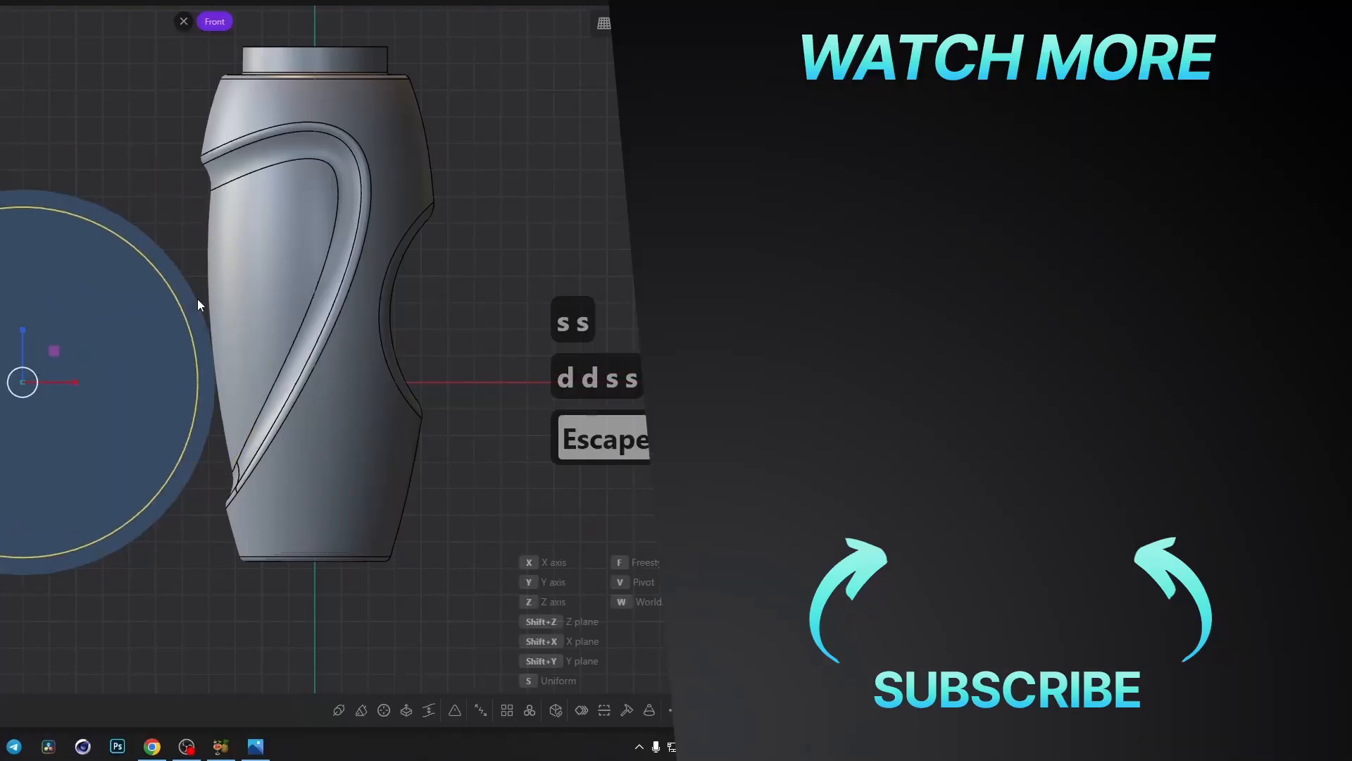